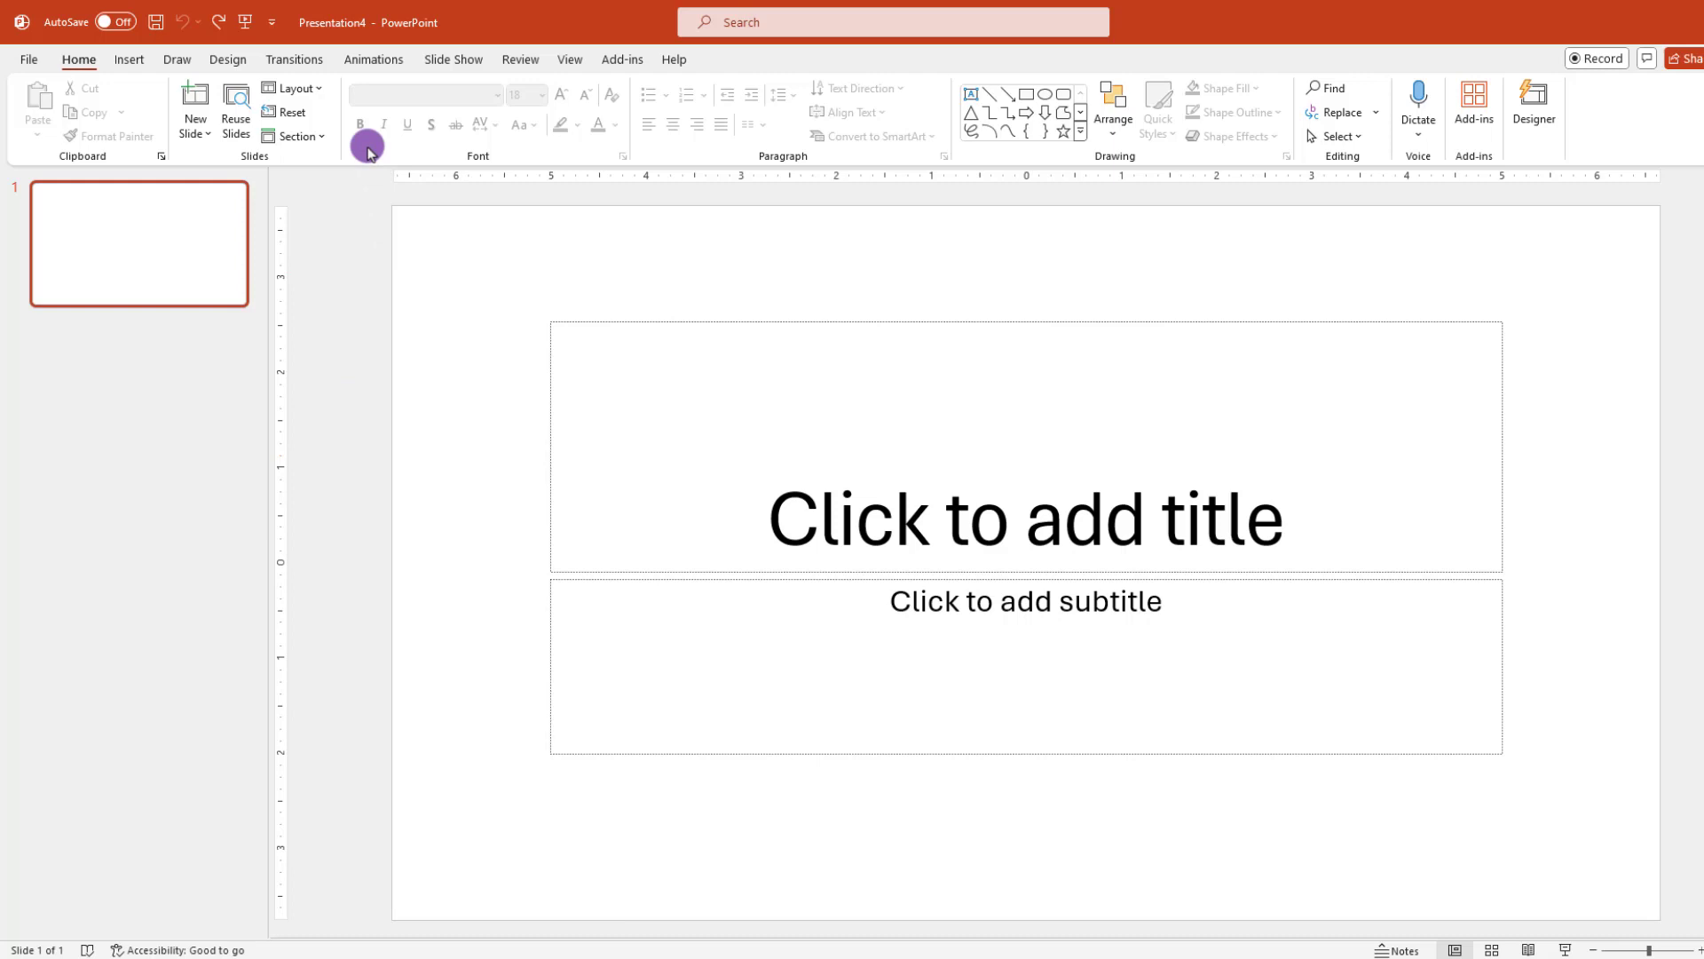
Switch the slide to the Blank layout and add a wide text box near the top reading WATER.
left_click(293, 88)
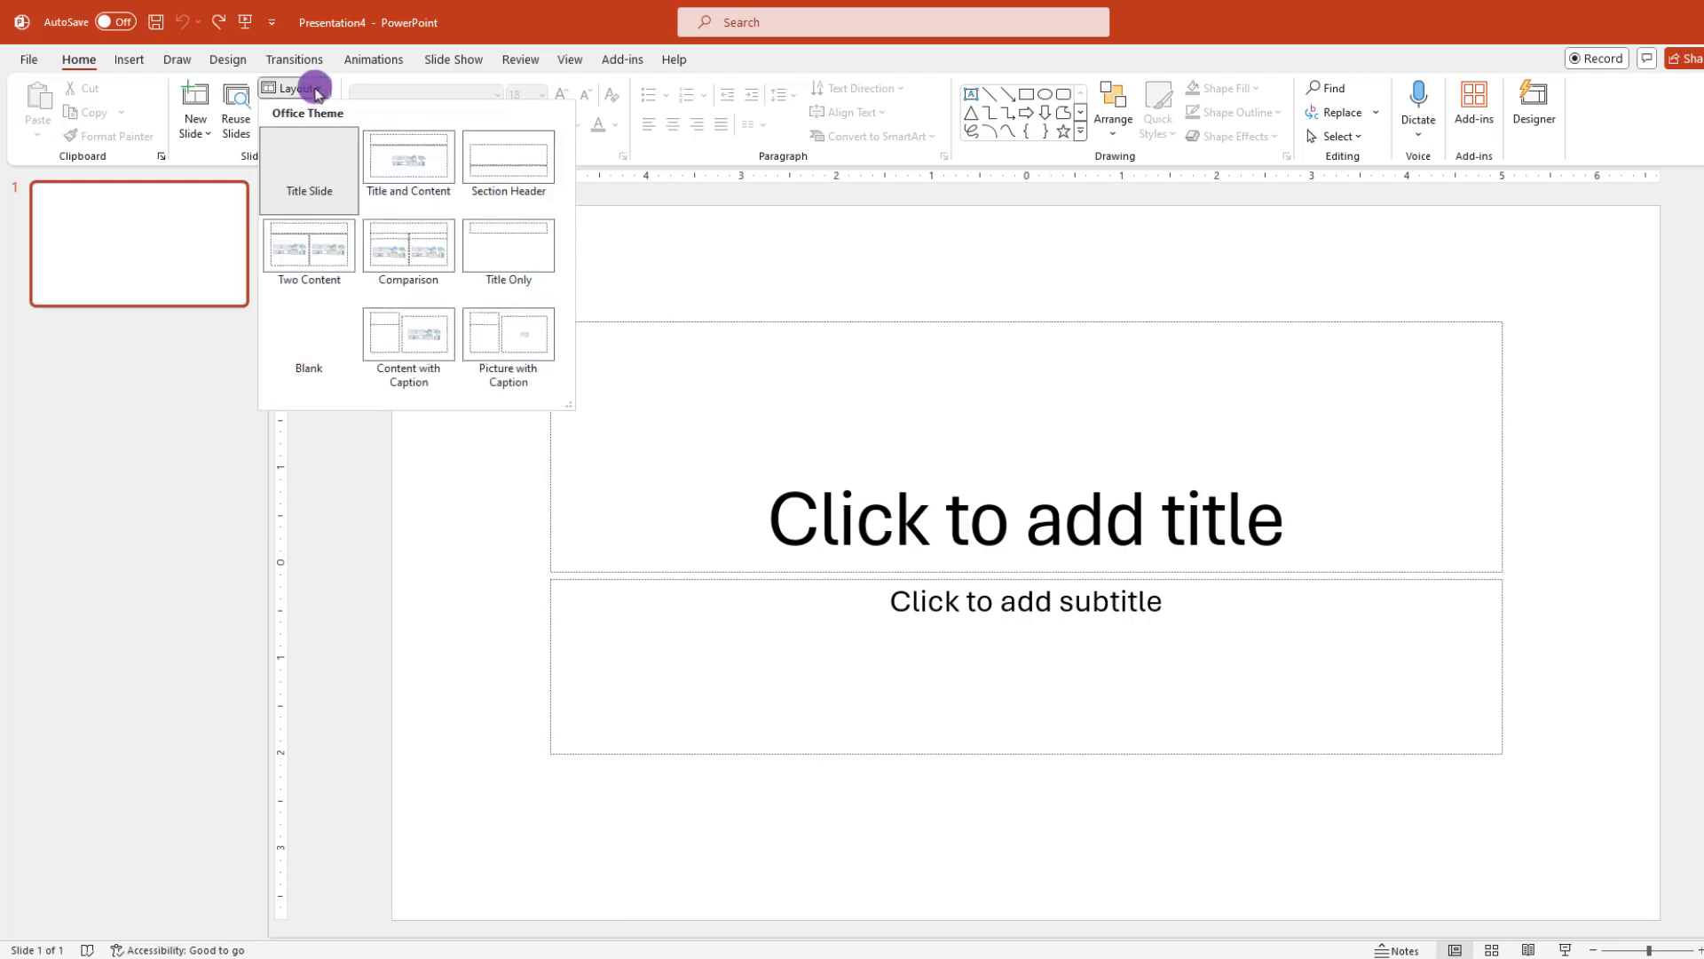
left_click(310, 327)
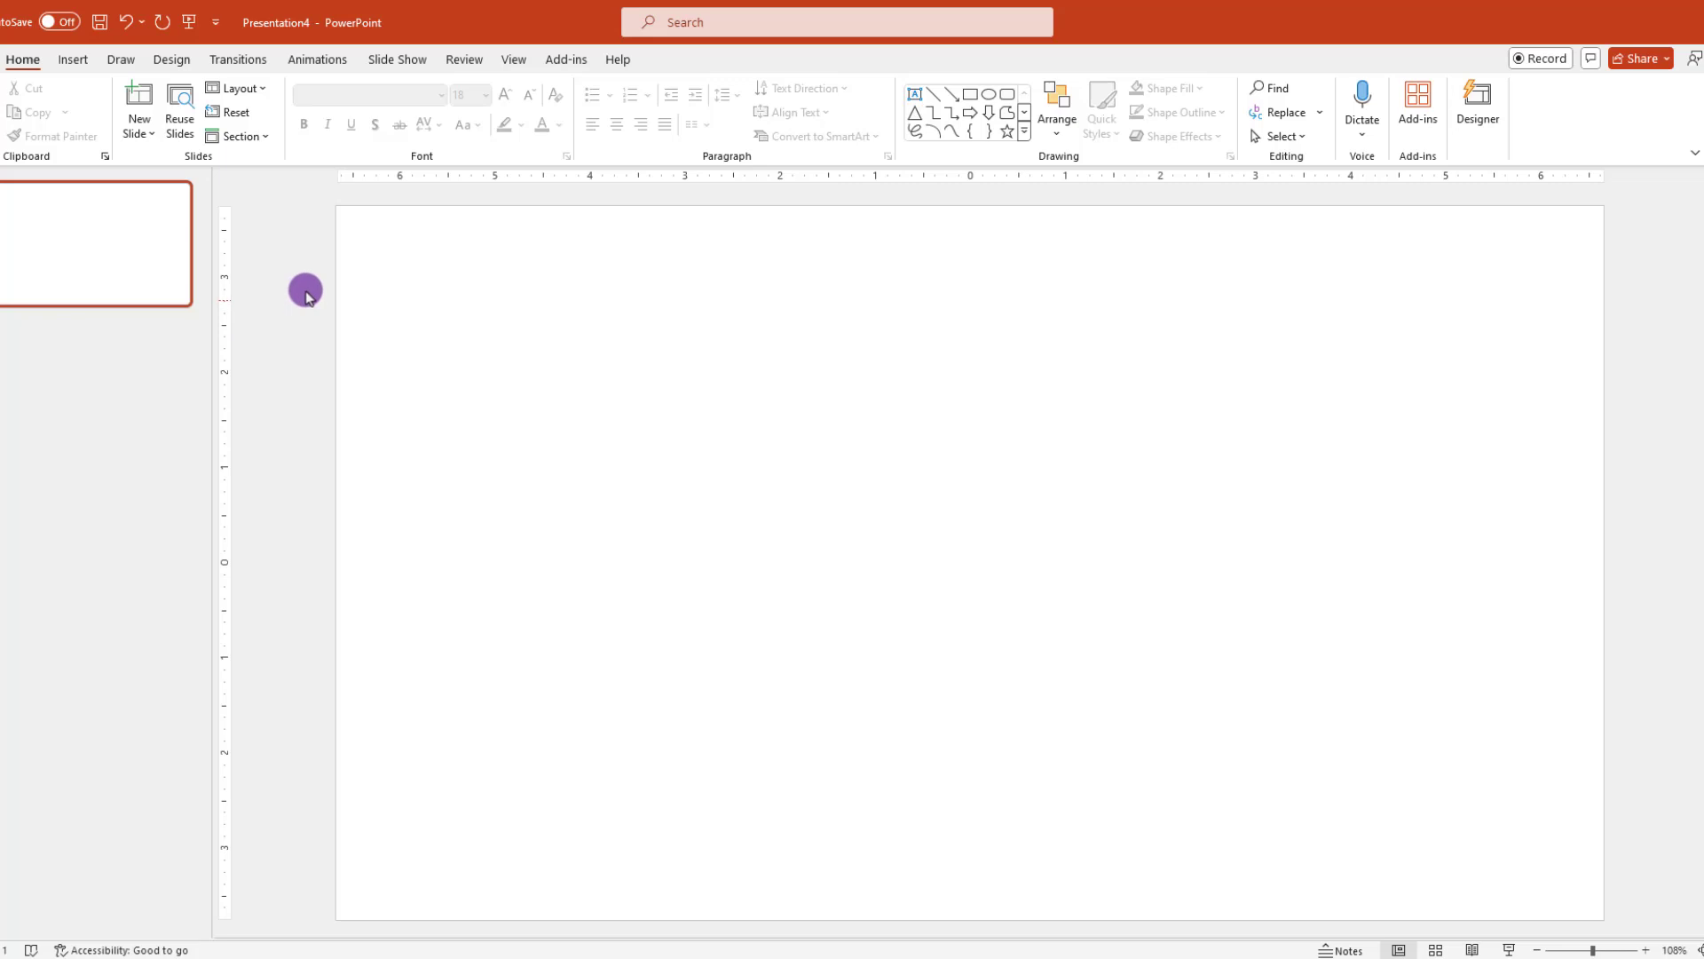
left_click(74, 60)
left_click(791, 111)
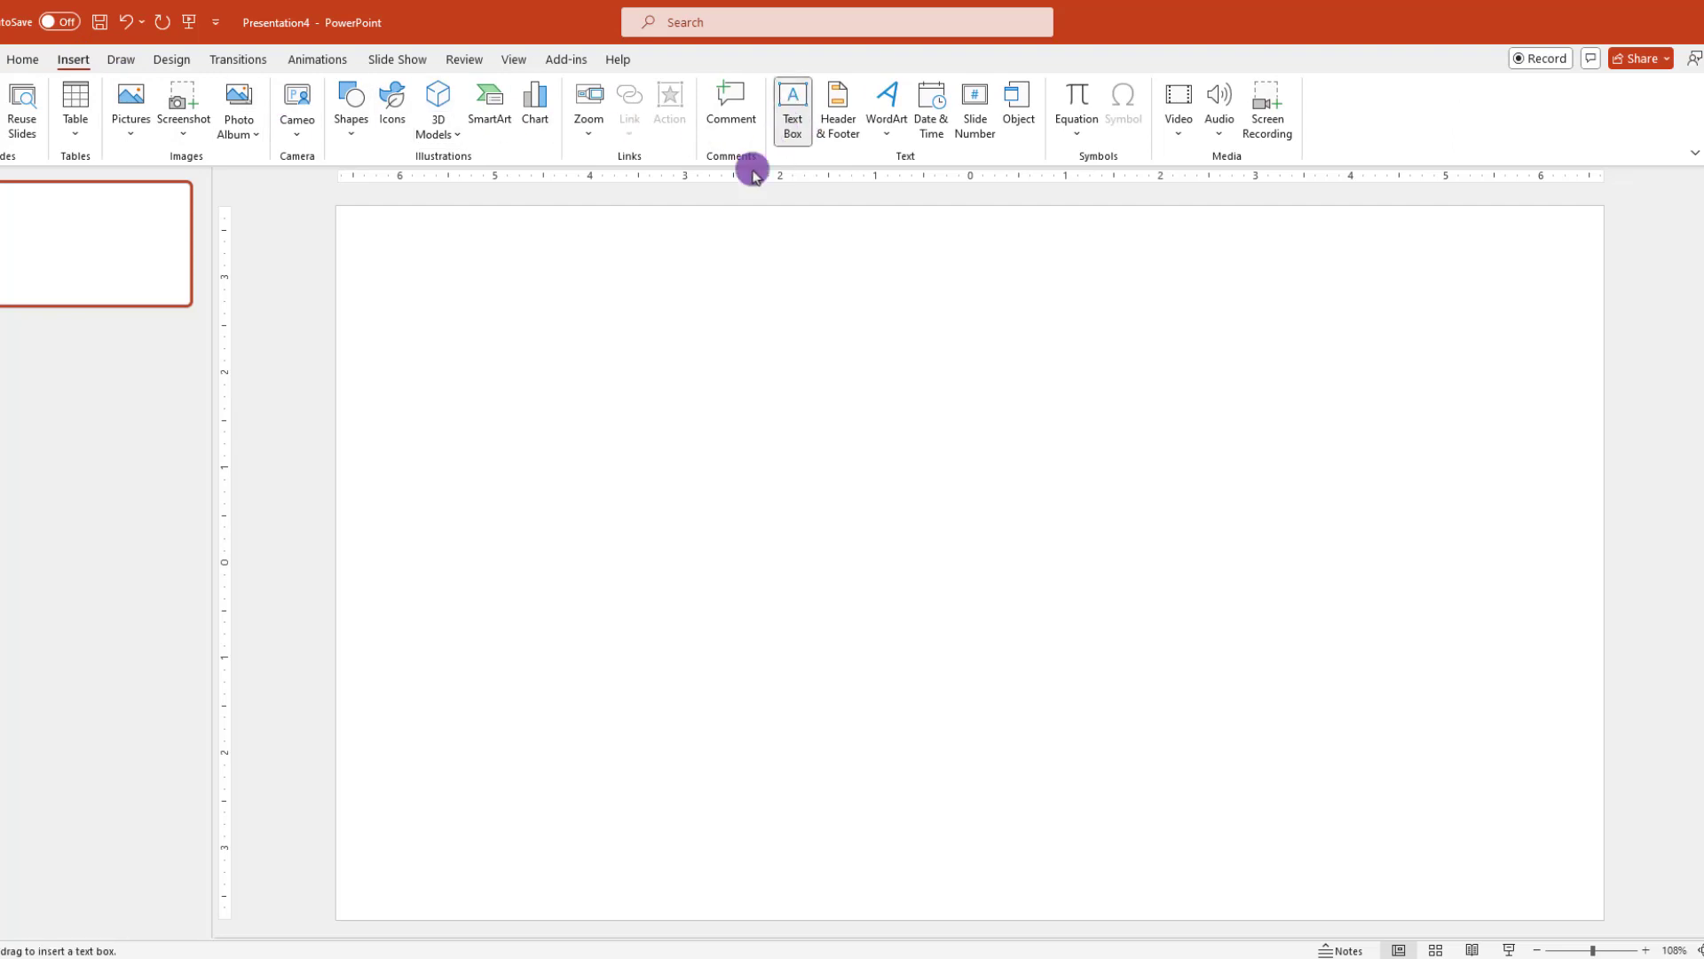
left_click_drag(409, 292, 1558, 352)
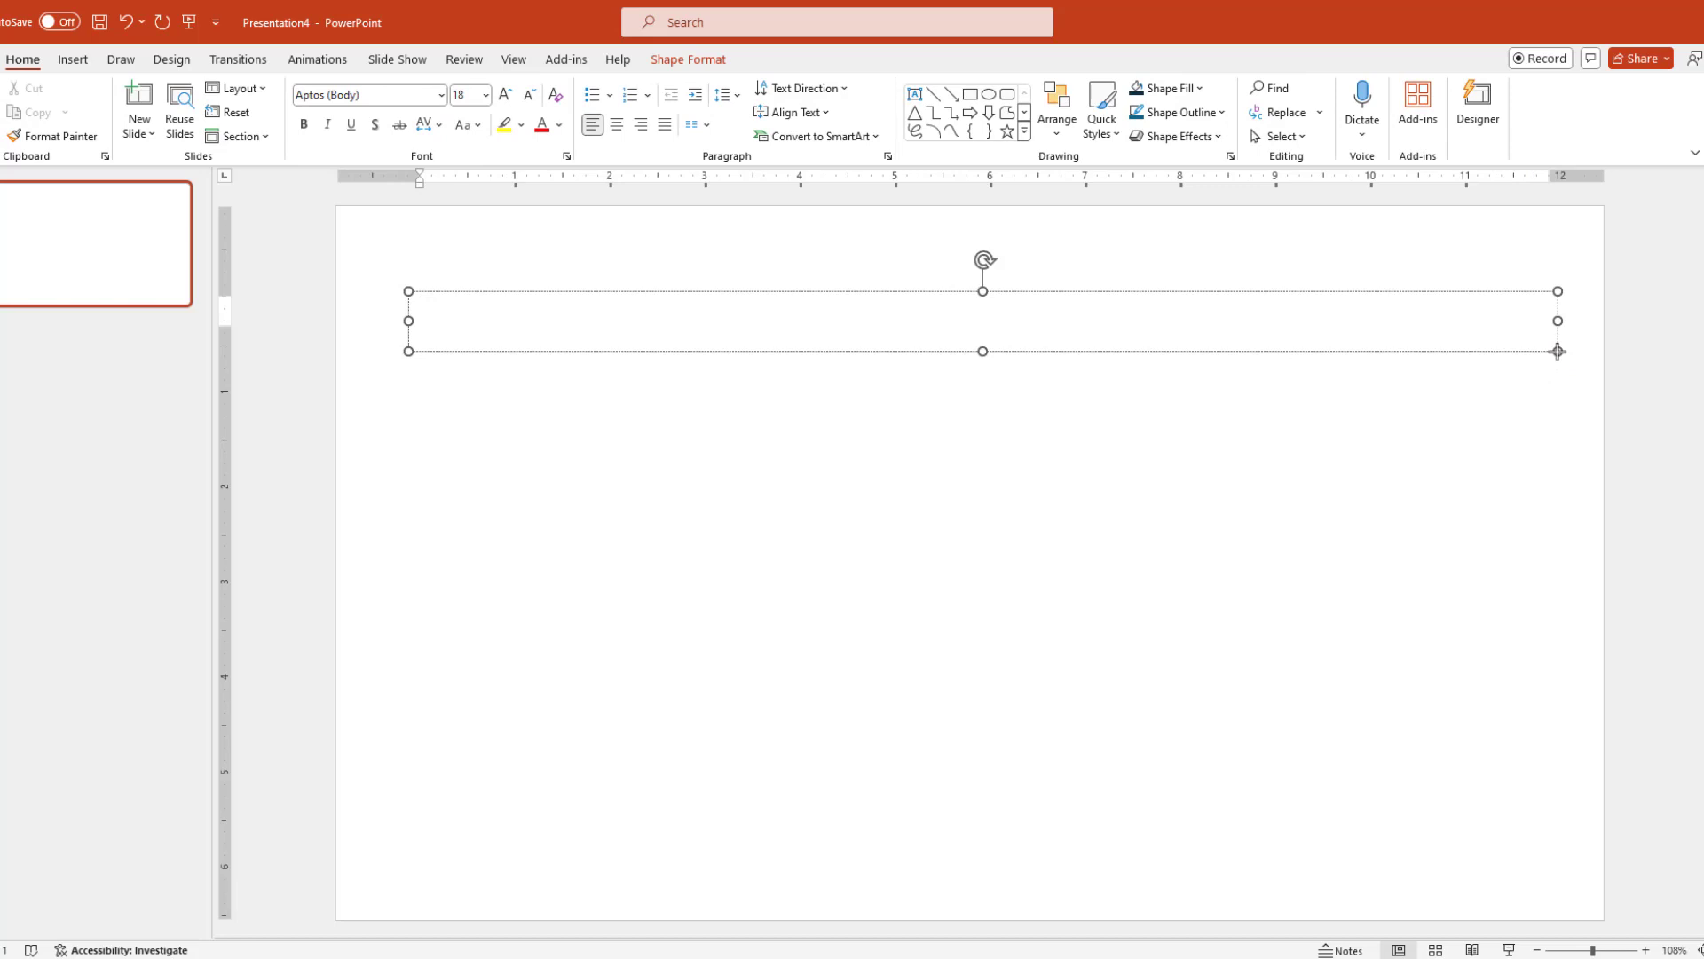
type("WA")
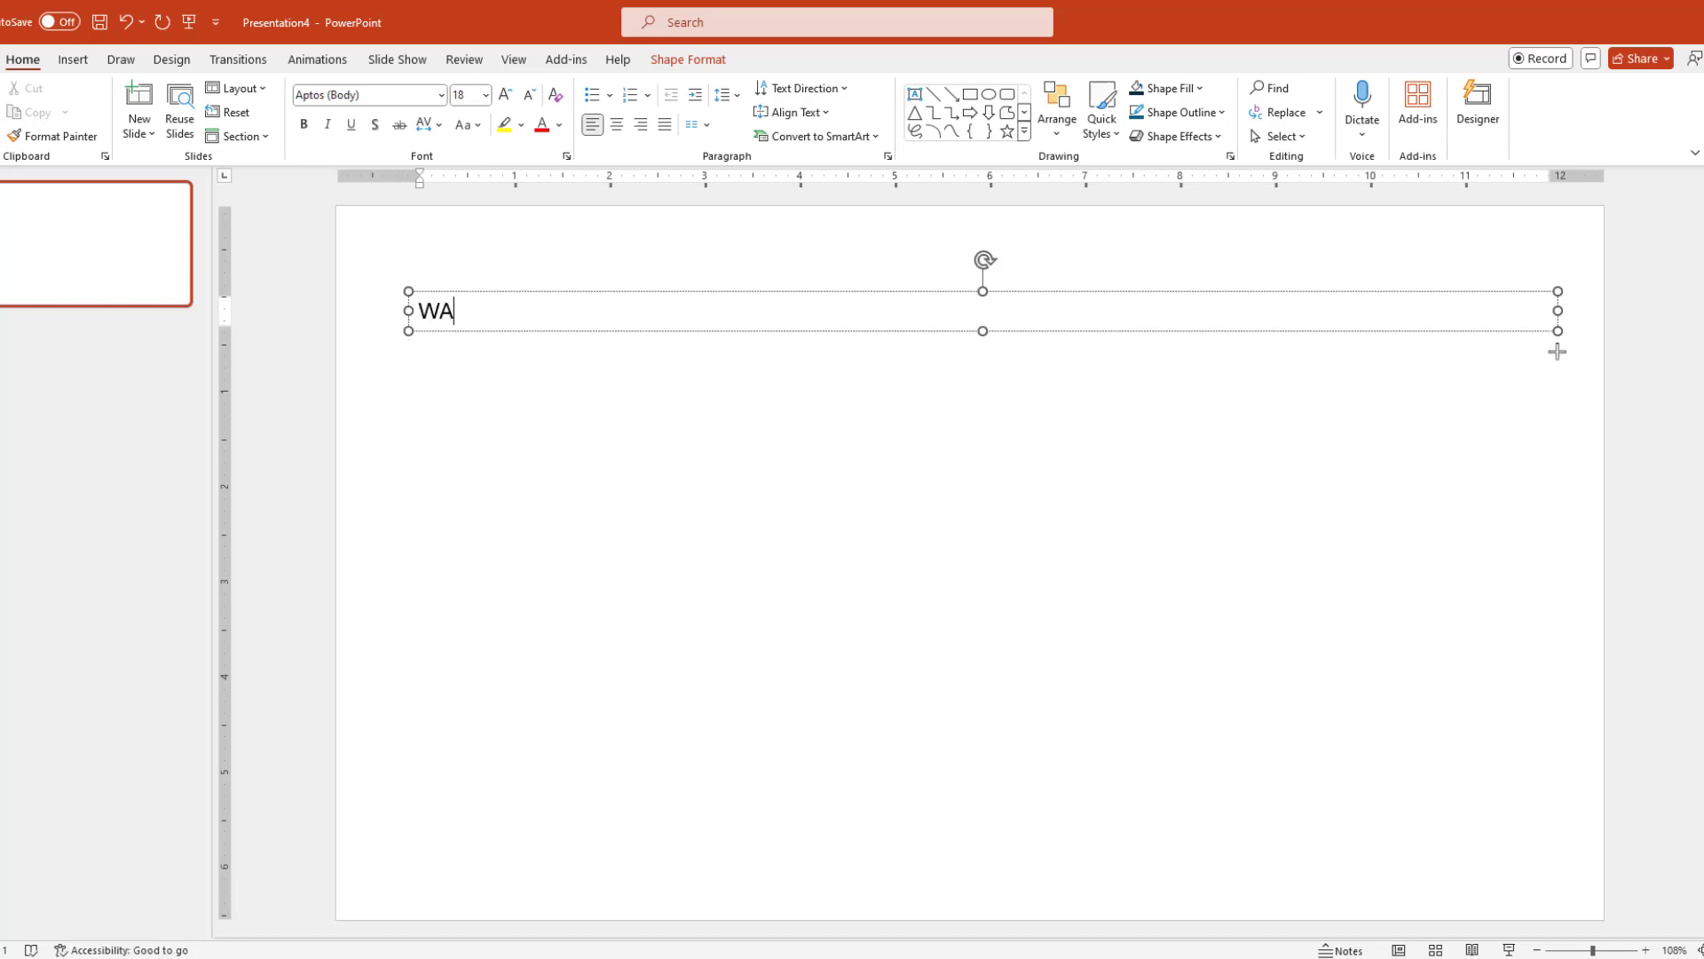
type("TER")
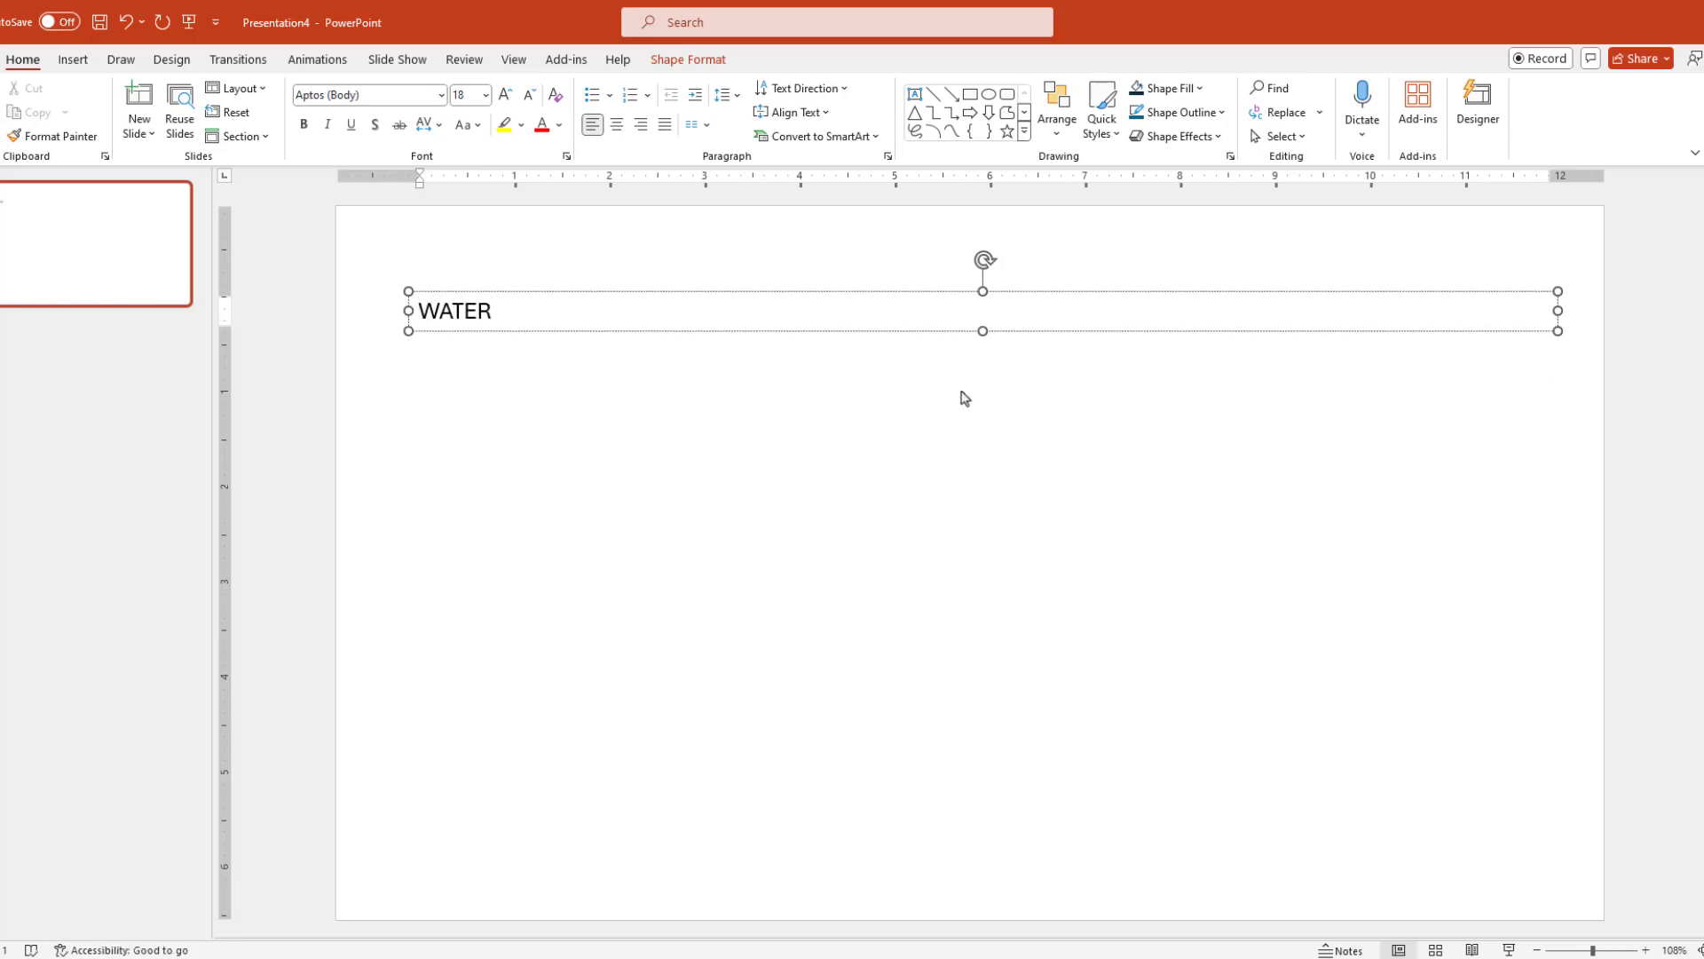
Set WATER in Montserrat Black at size 175 and drag the text box to the slide centre.
left_click(536, 292)
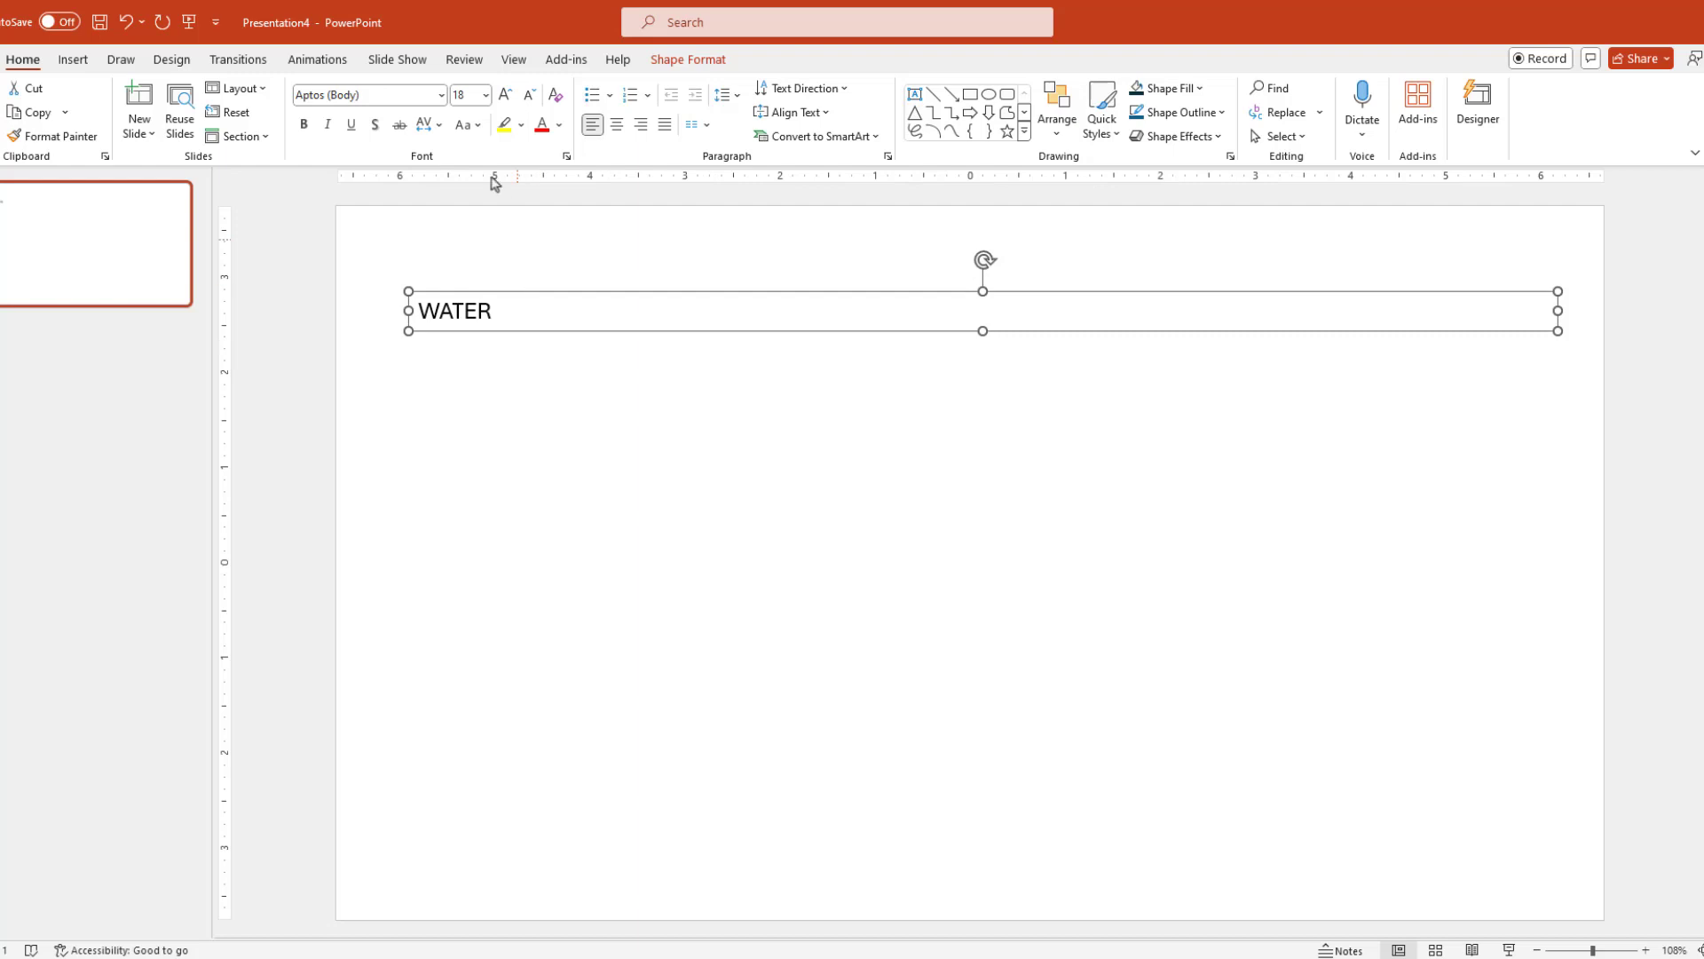
left_click(442, 95)
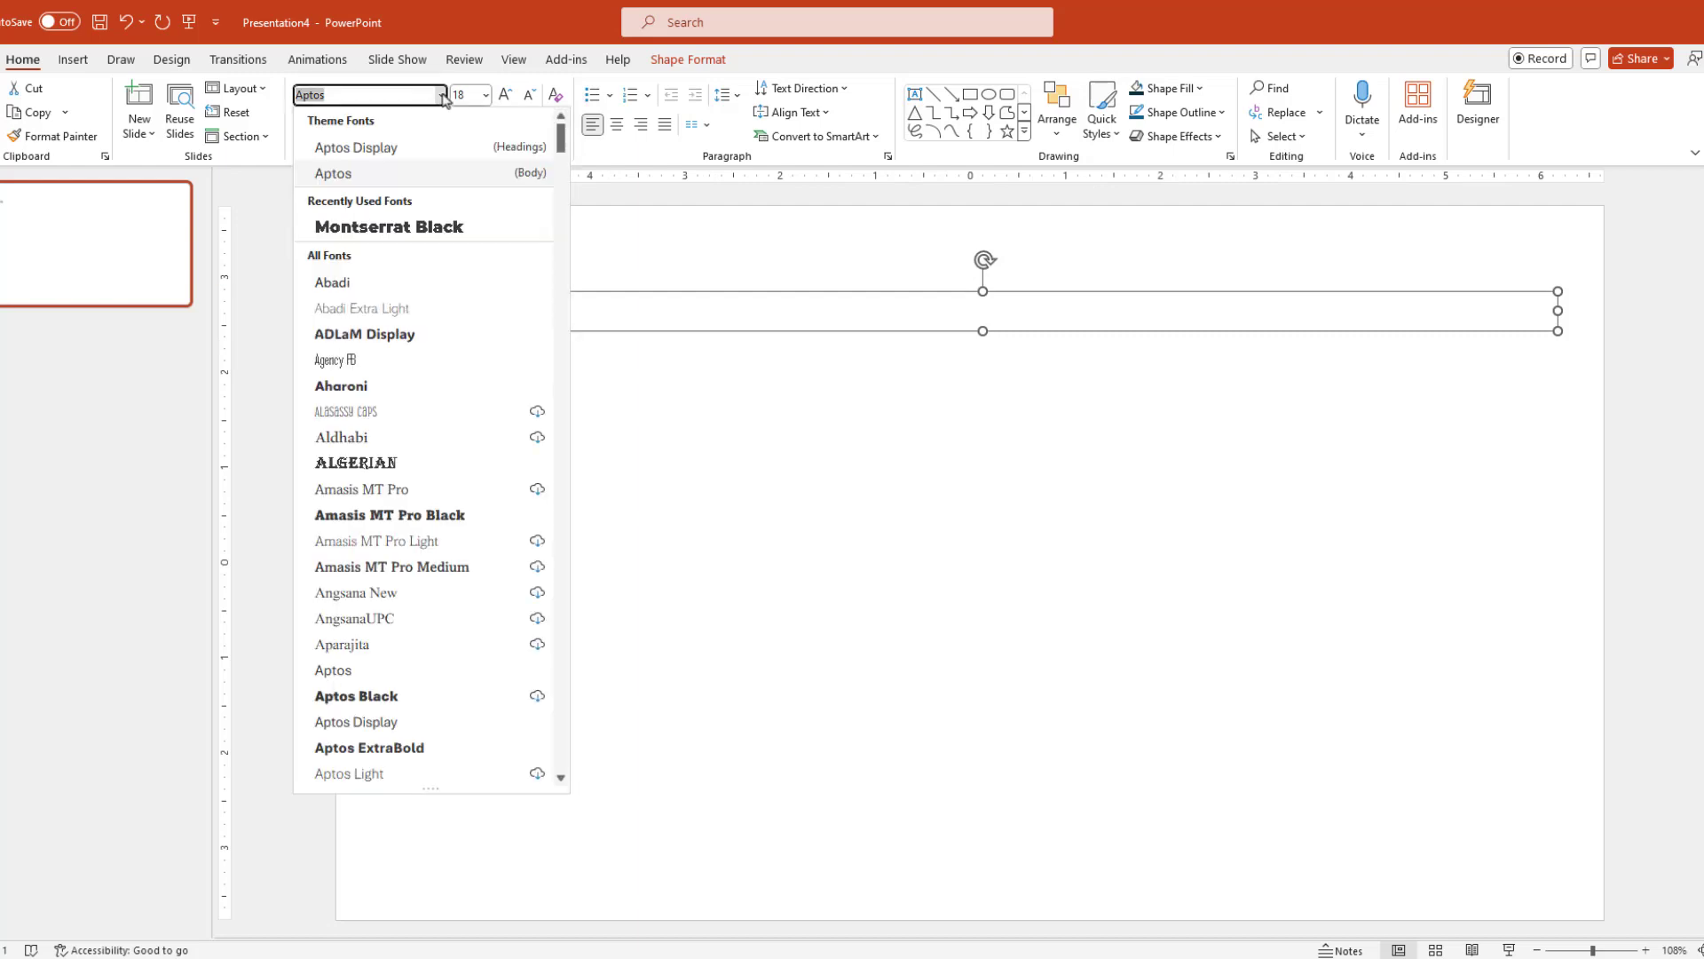
left_click(401, 228)
left_click(478, 103)
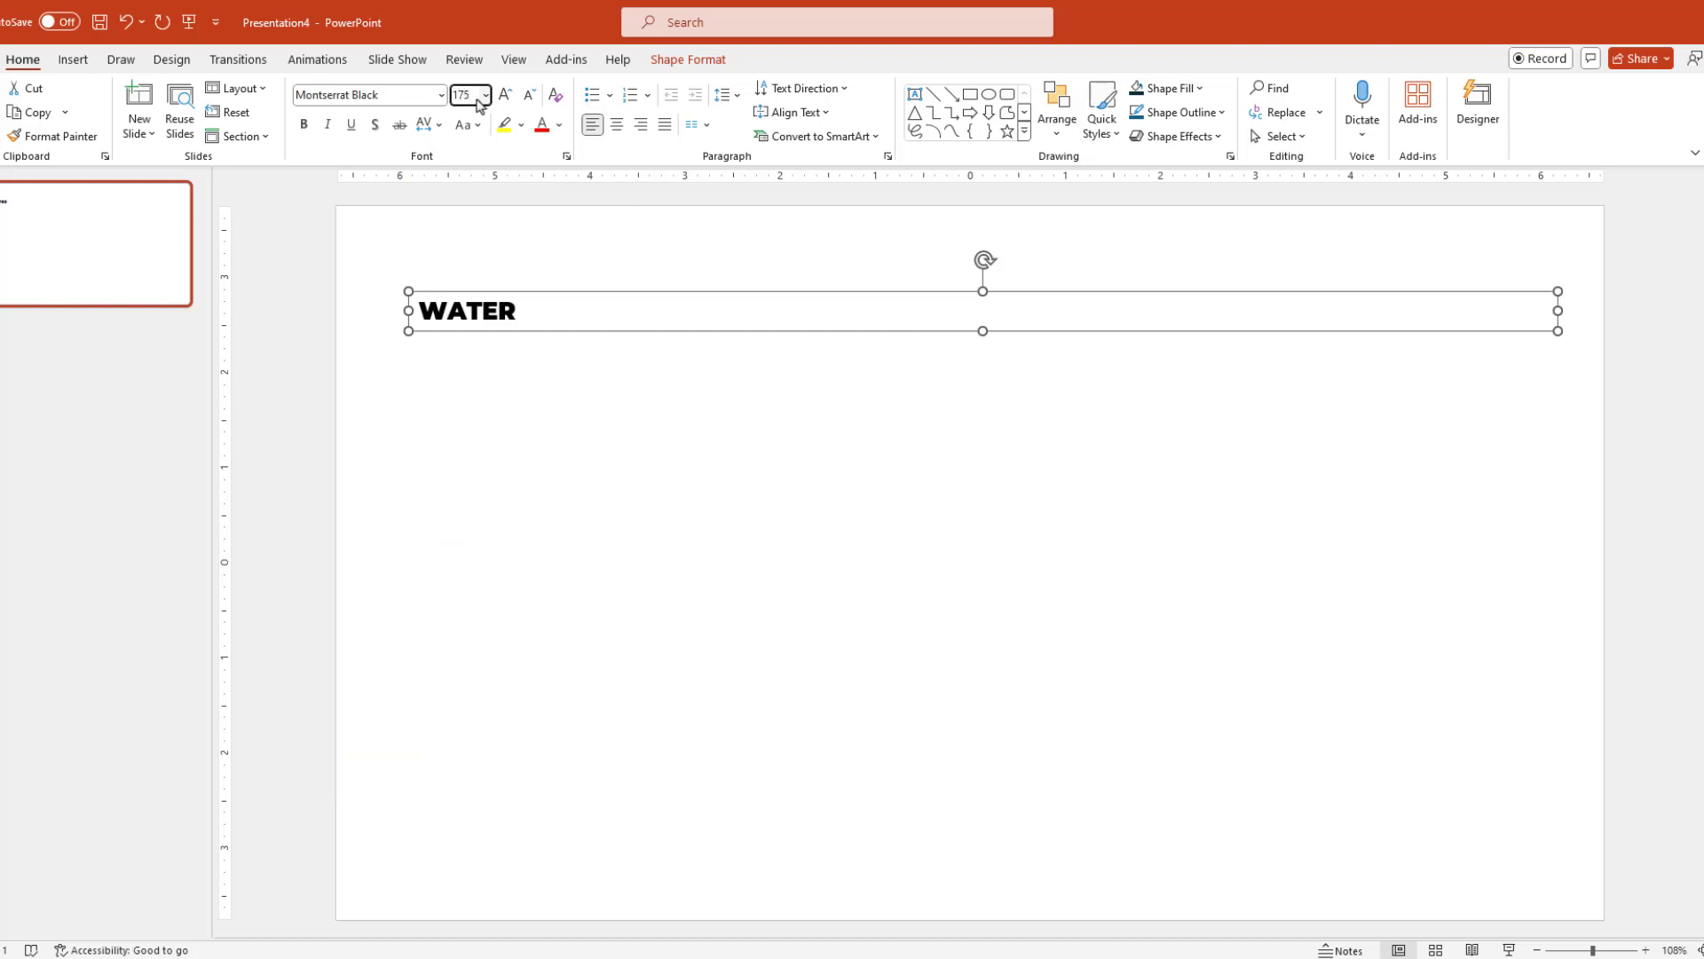
key("Return")
left_click_drag(1439, 437, 1439, 437)
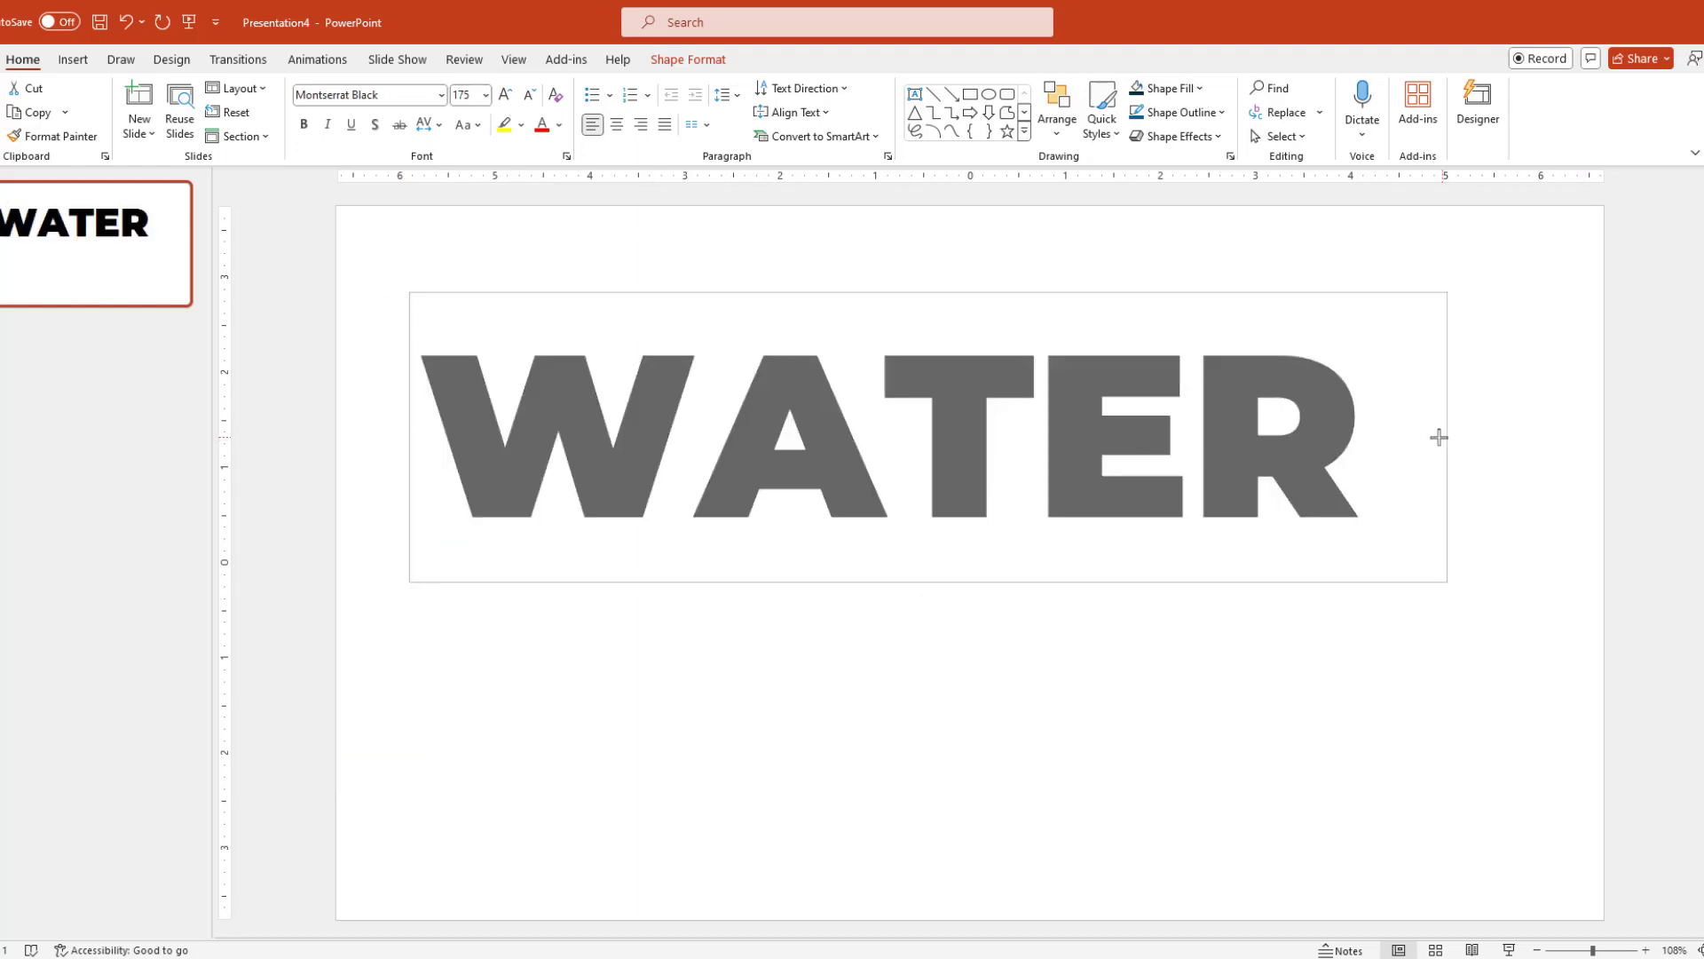
left_click_drag(894, 304, 898, 411)
left_click(308, 329)
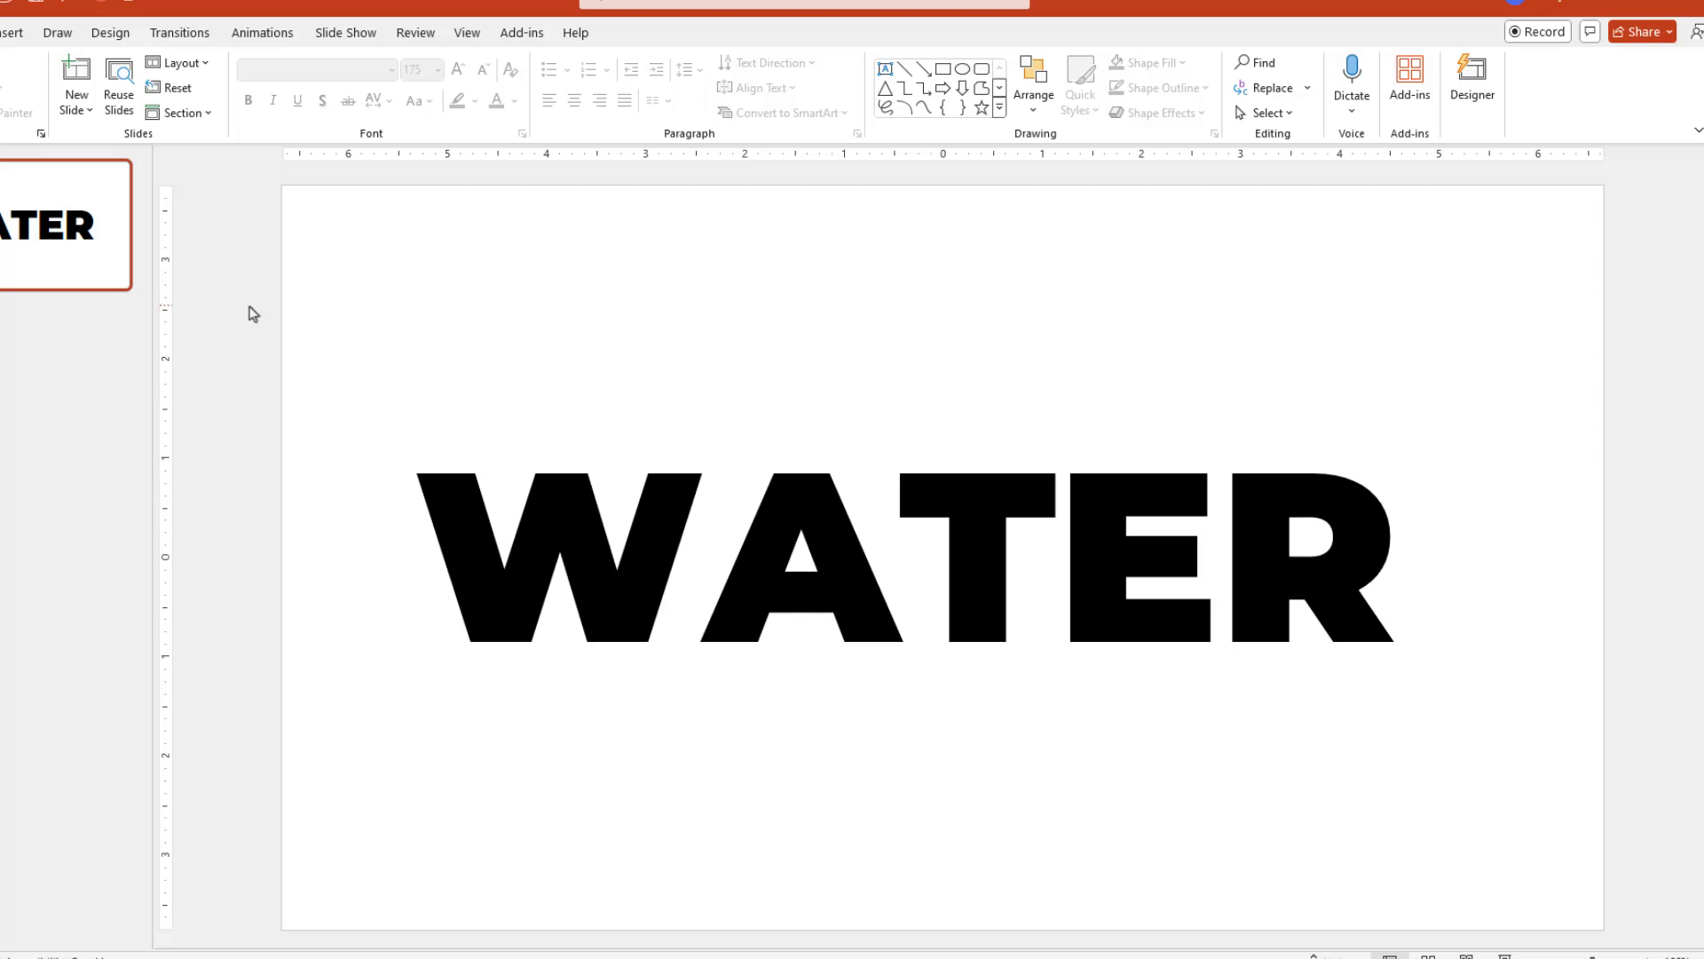
Search the stock images for water and insert the sea waves photo across the slide.
left_click(250, 307)
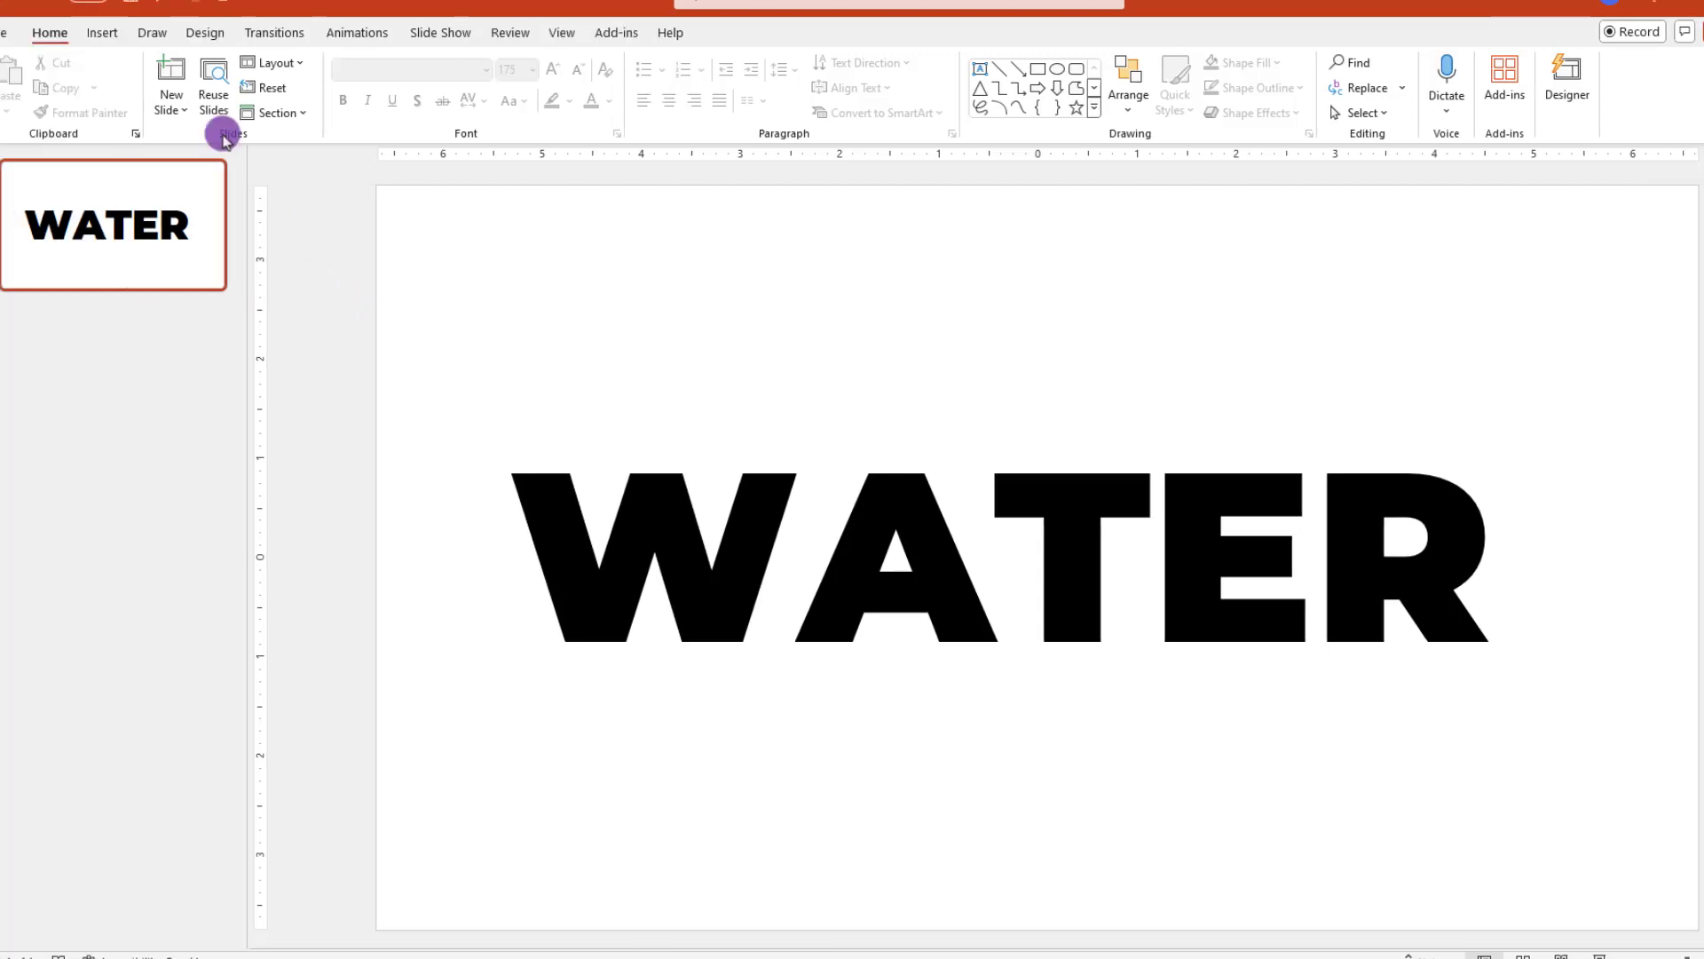
left_click(102, 33)
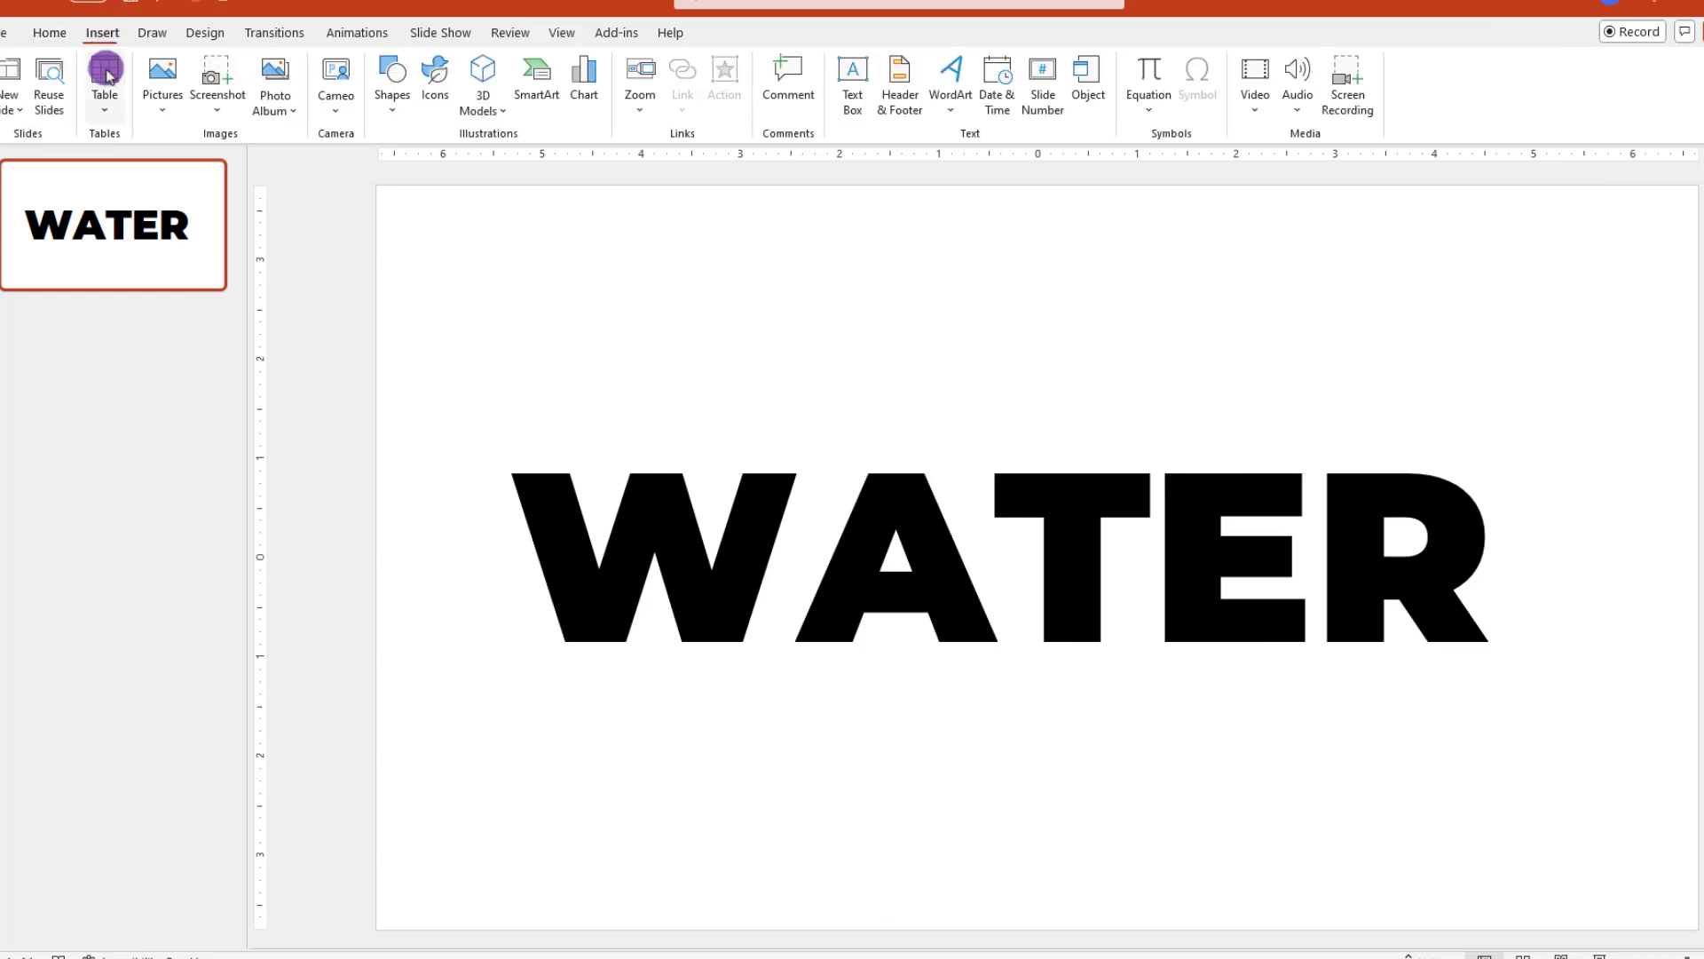
left_click(164, 109)
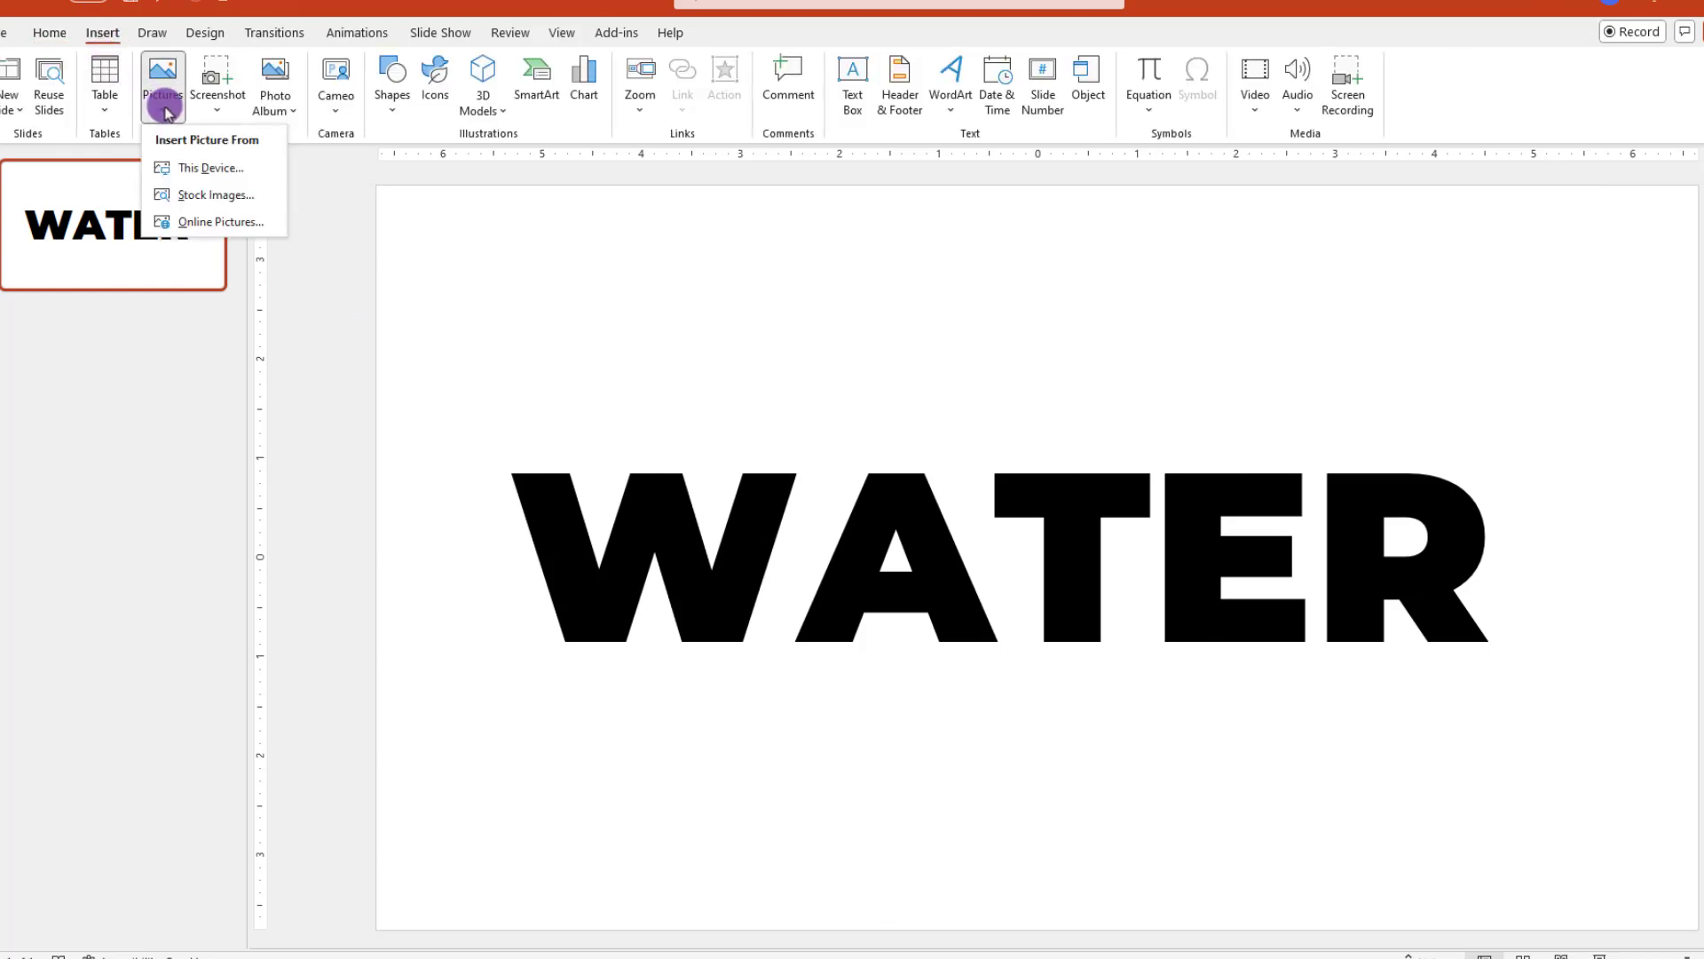
left_click(190, 194)
type("water")
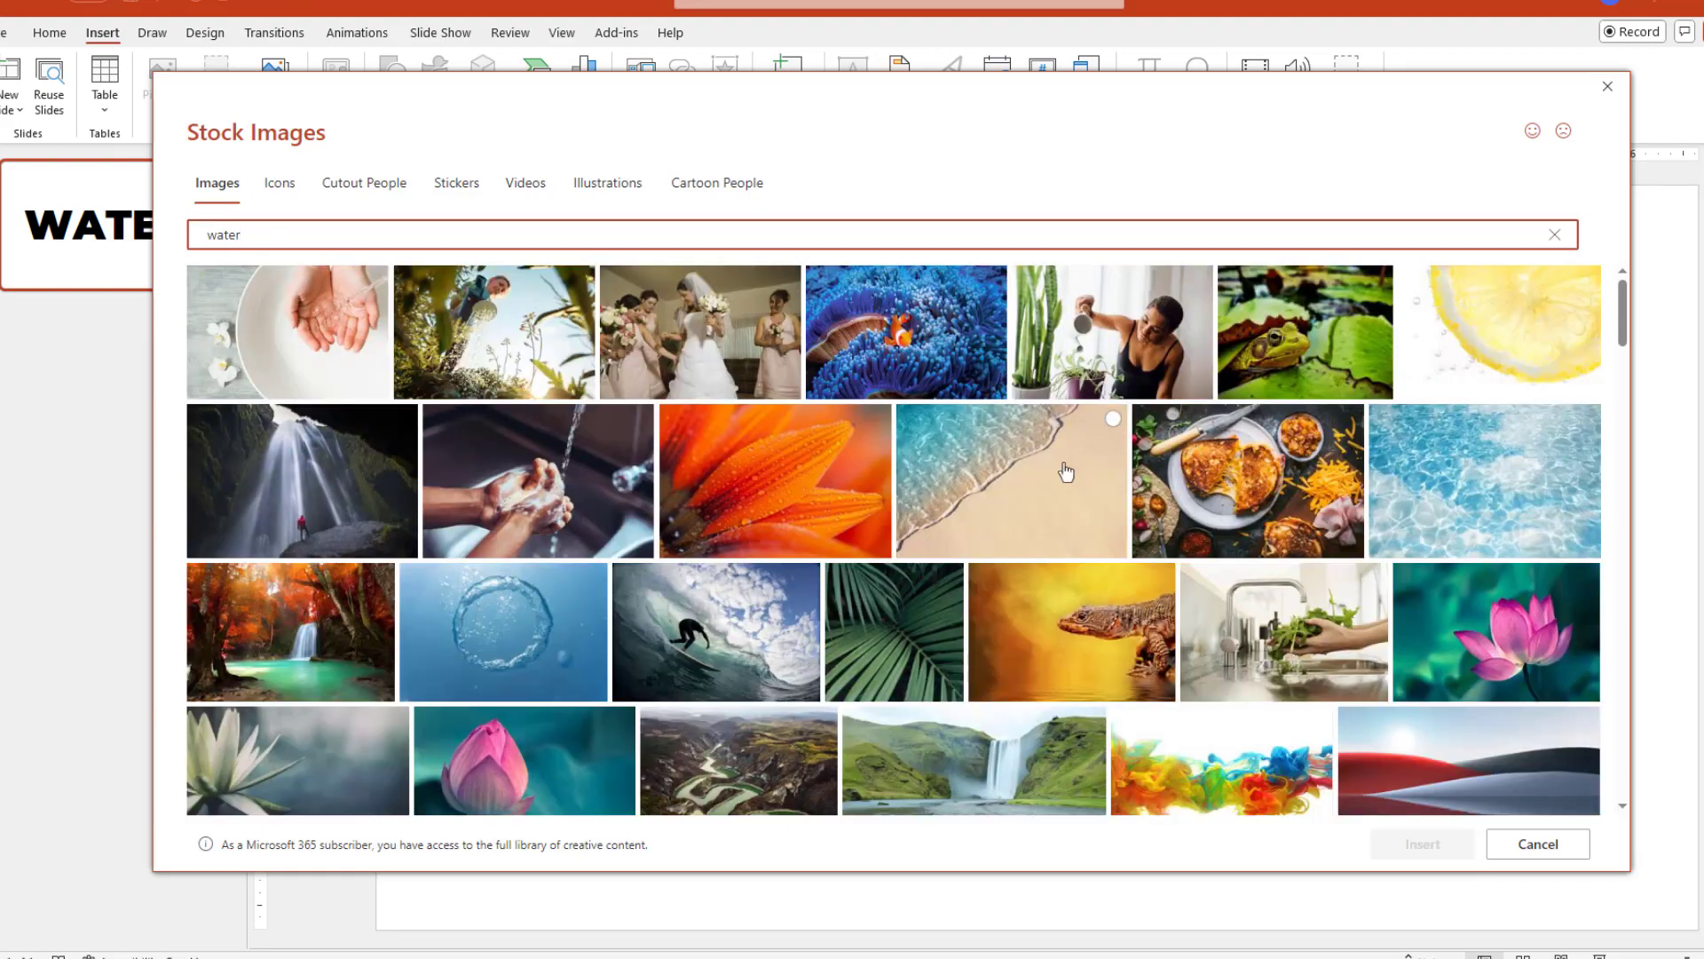
scroll(1064, 472, "down", 5)
scroll(1065, 472, "down", 15)
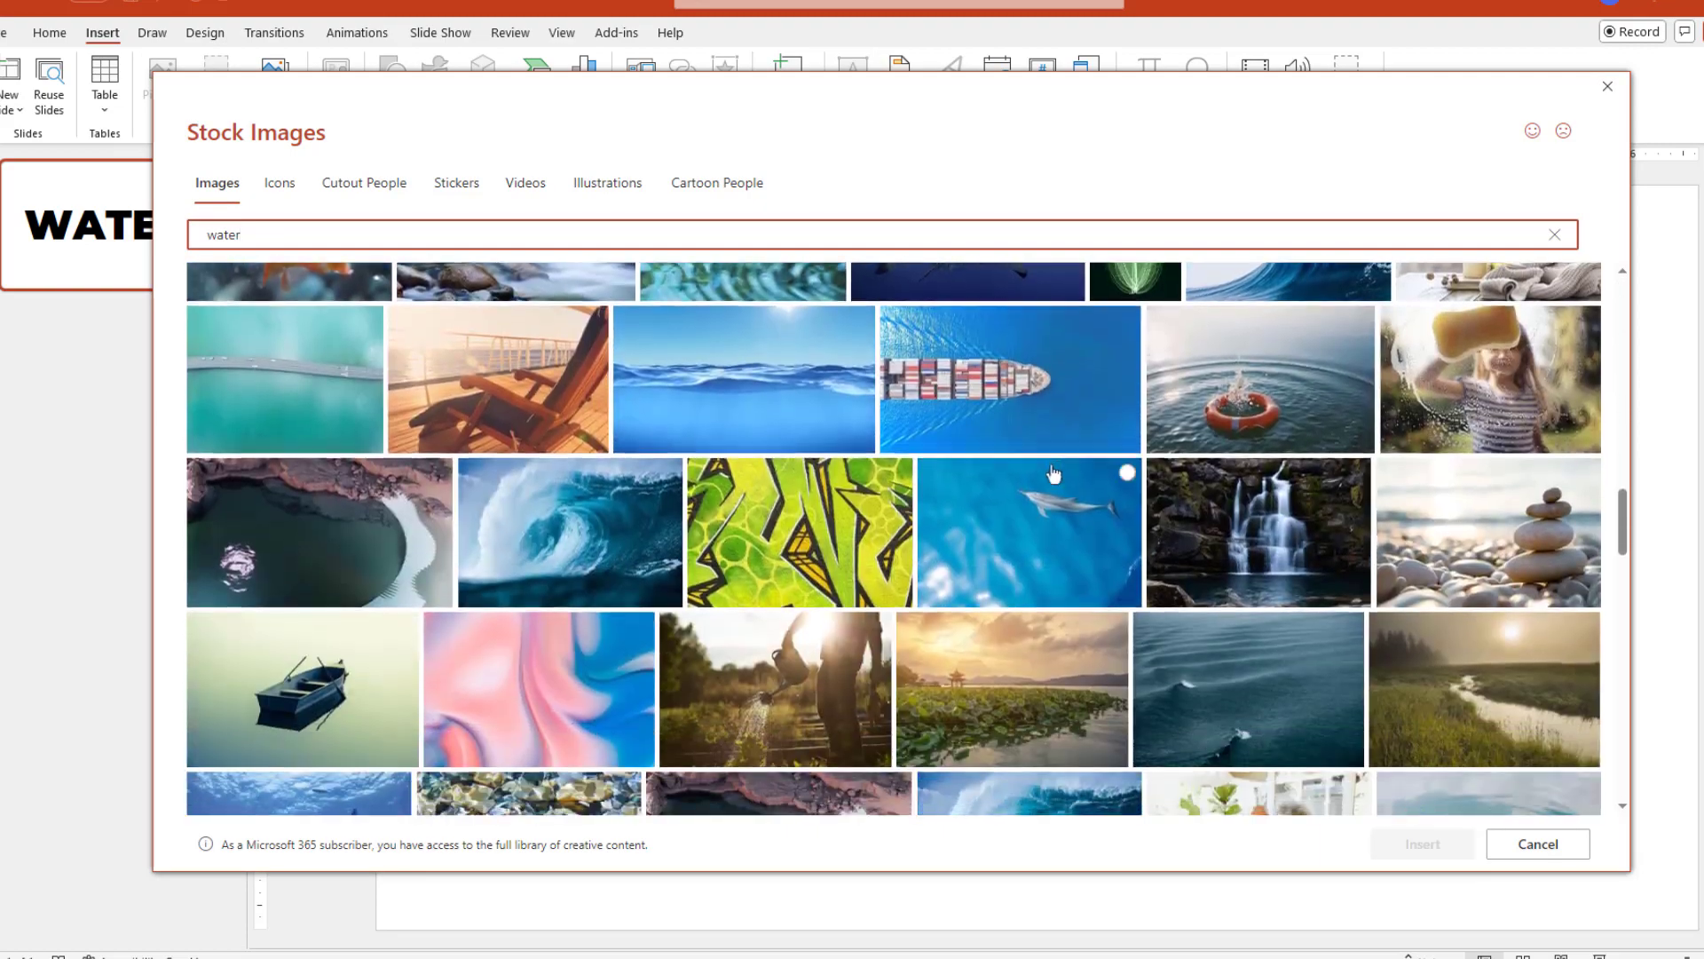
left_click(769, 382)
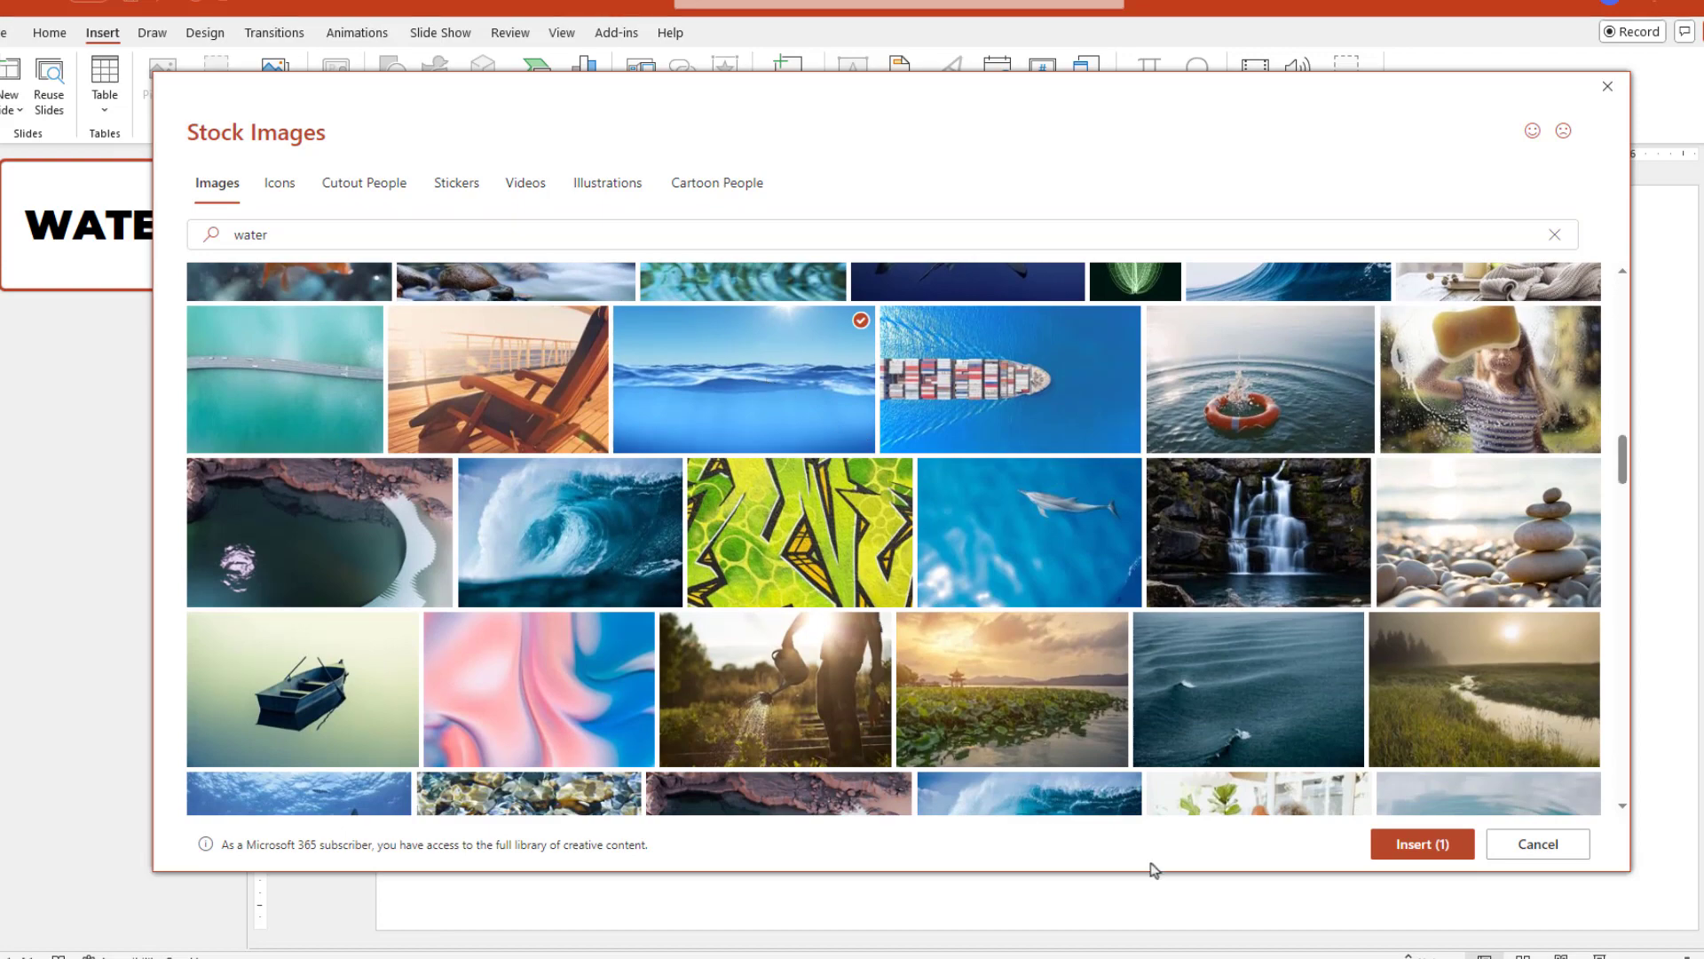
left_click(1412, 844)
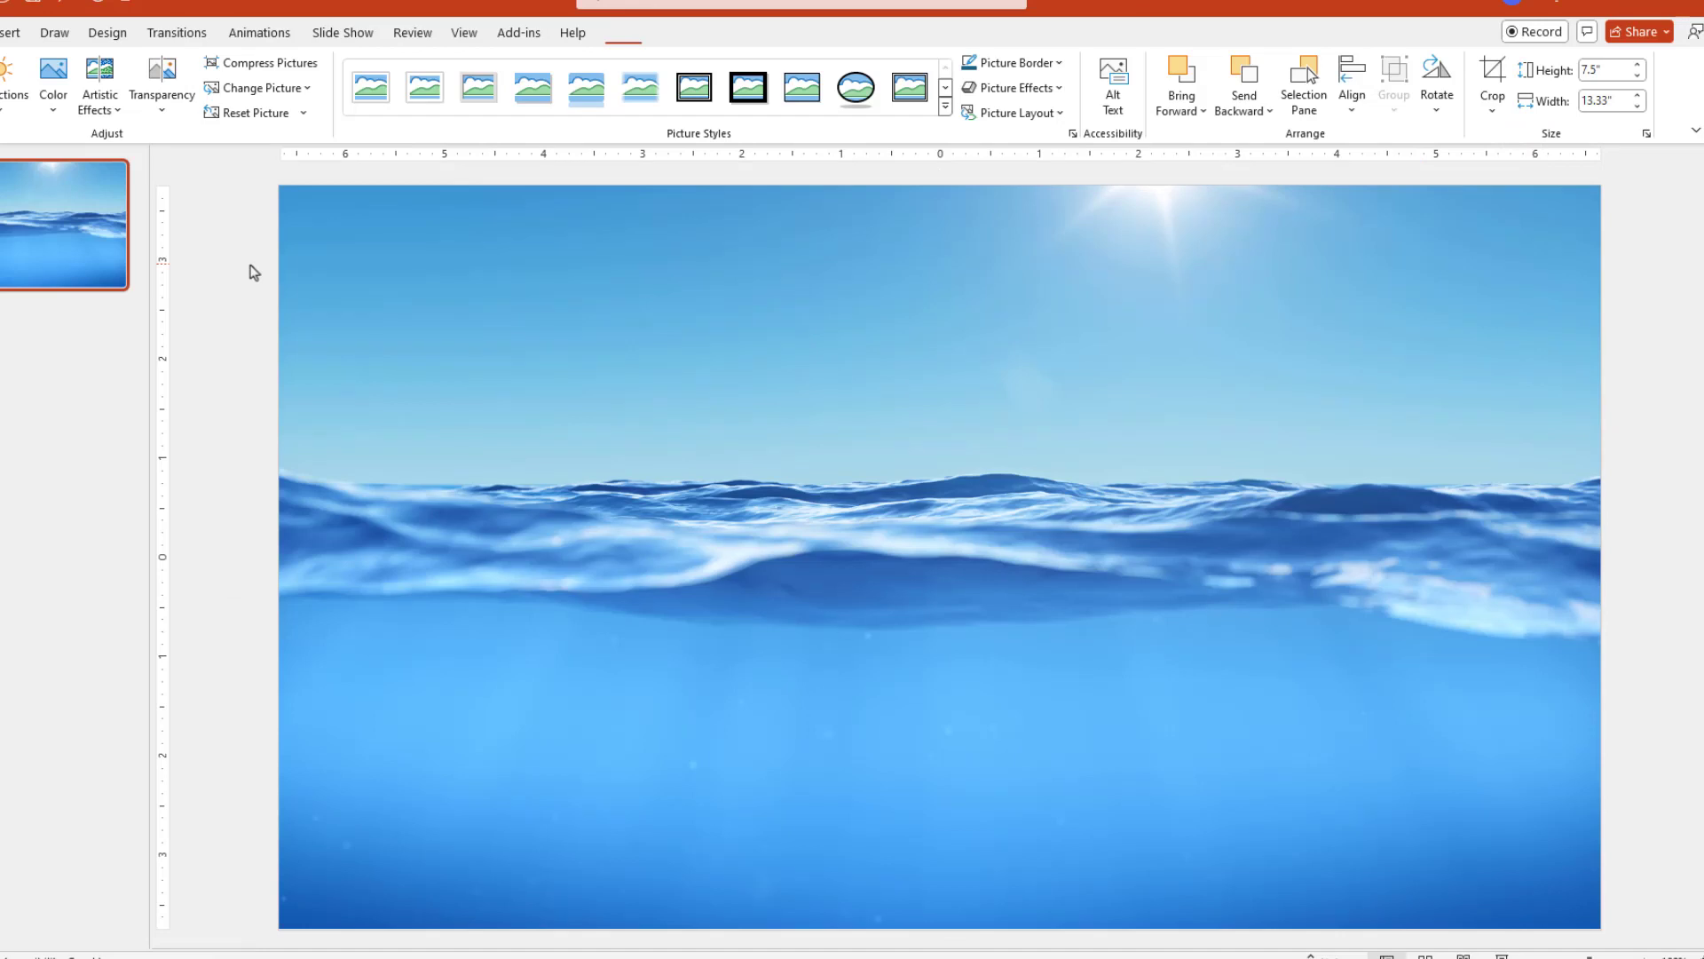
Select the photo and the WATER box together and apply Merge Shapes > Intersect.
key("ctrl+a")
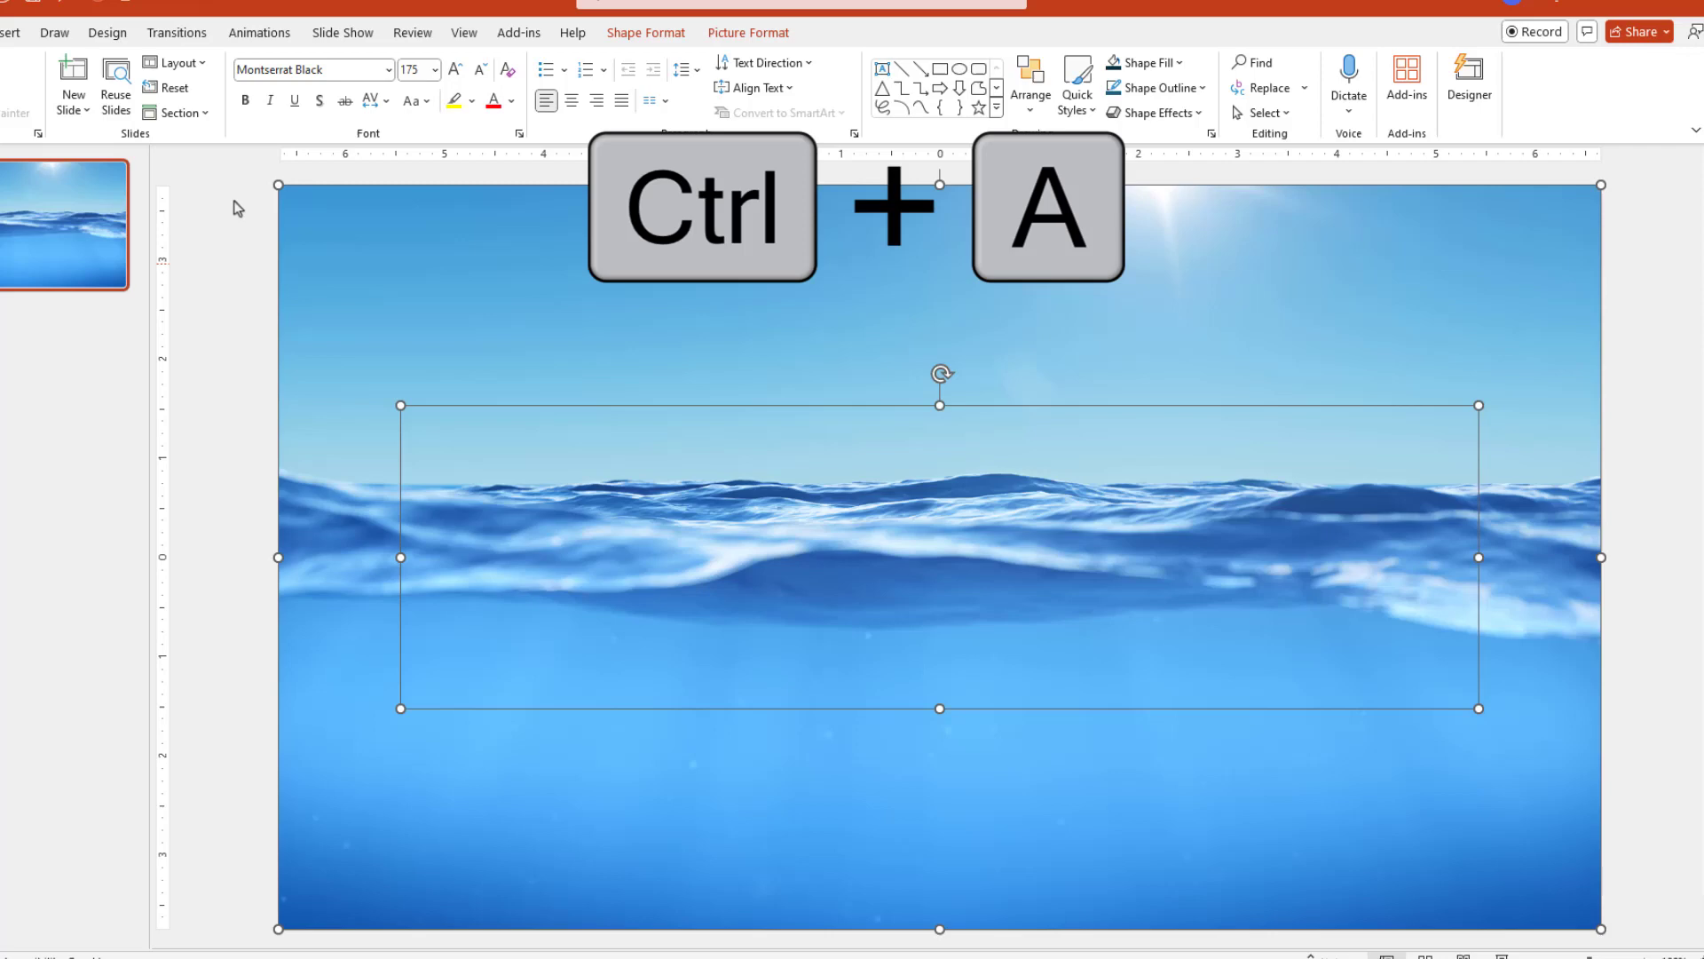
left_click_drag(229, 171, 1680, 948)
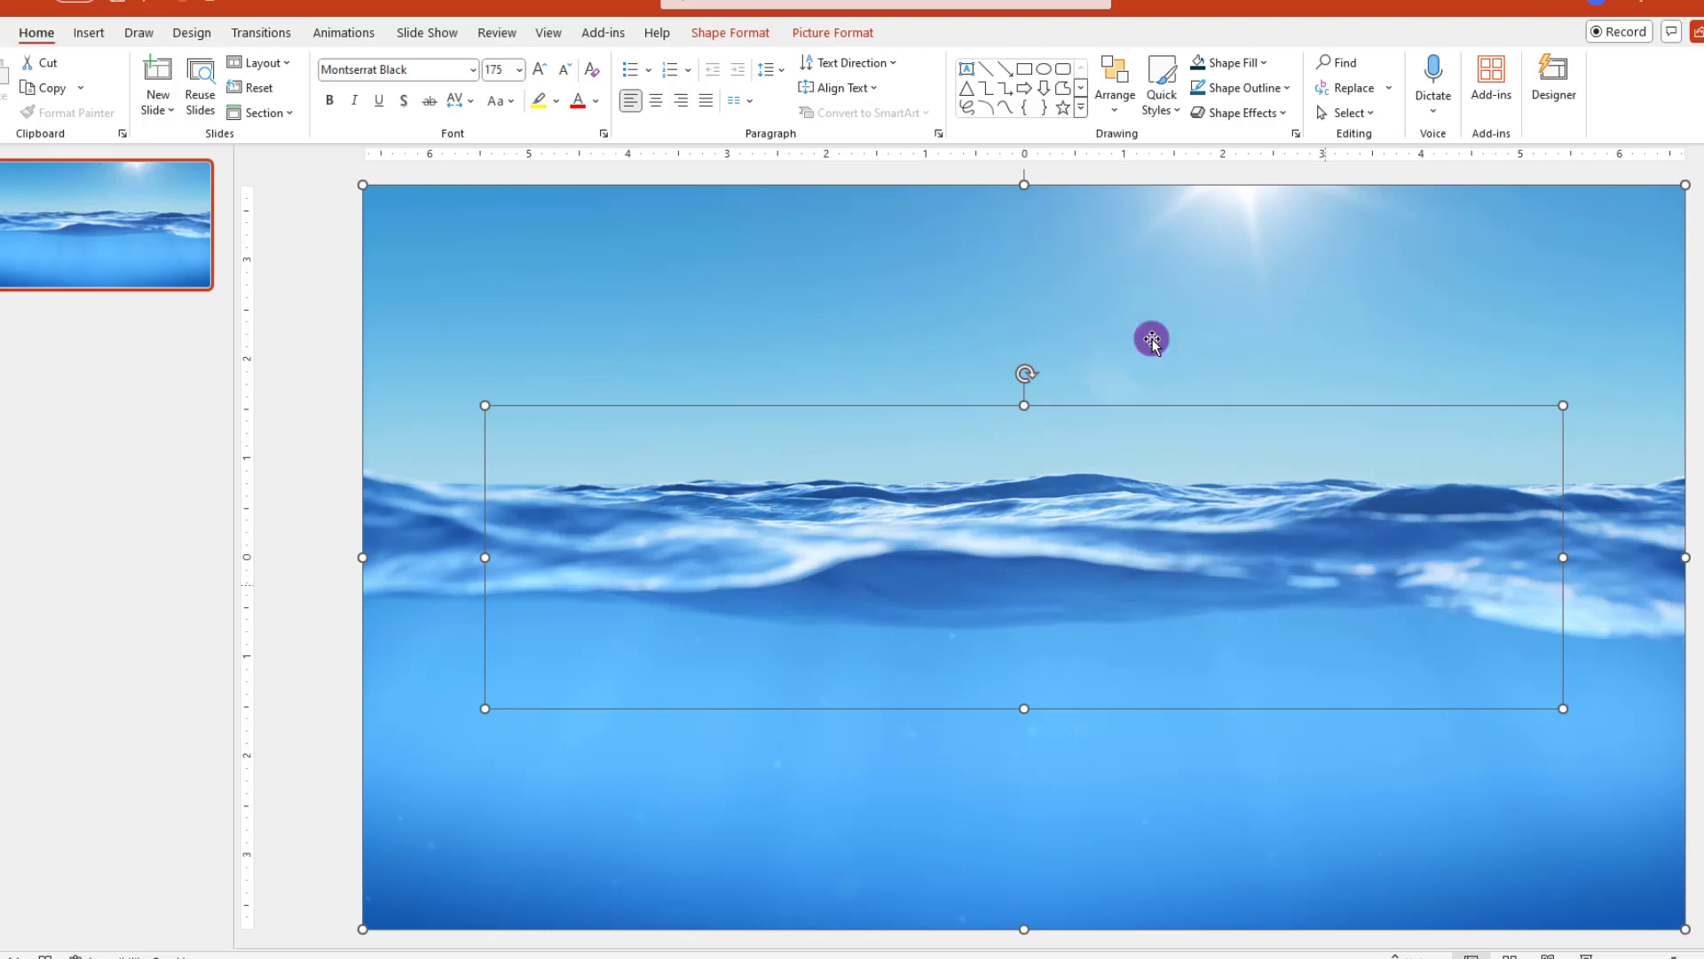
left_click(710, 39)
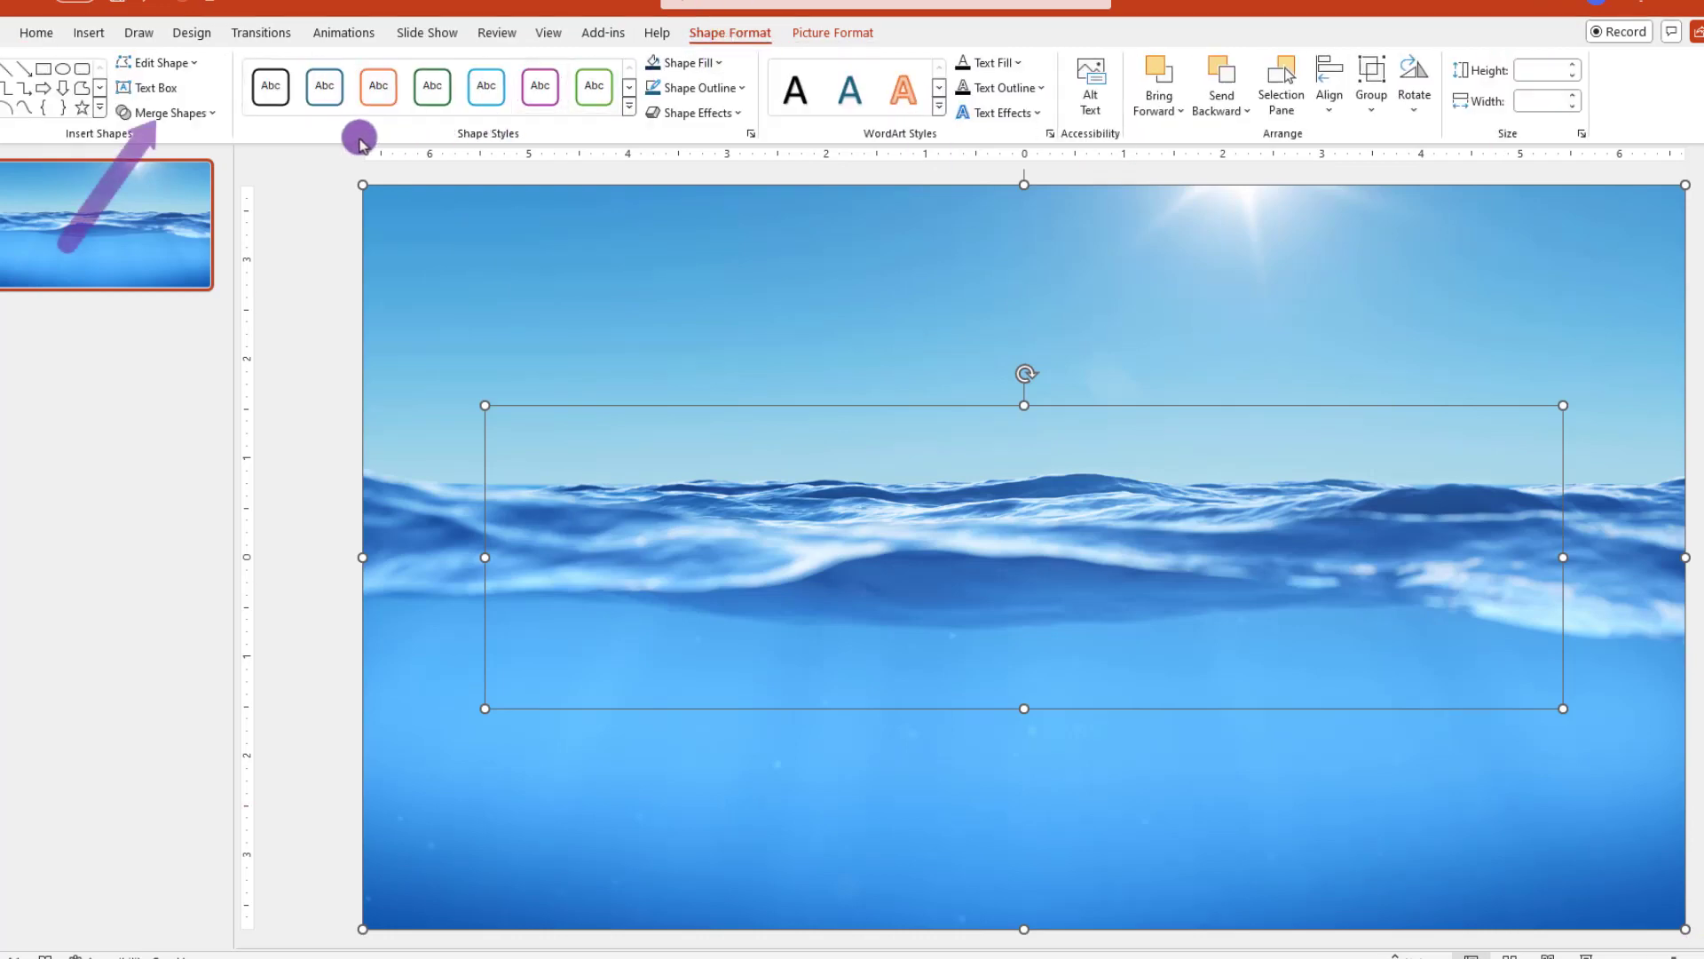
left_click(210, 113)
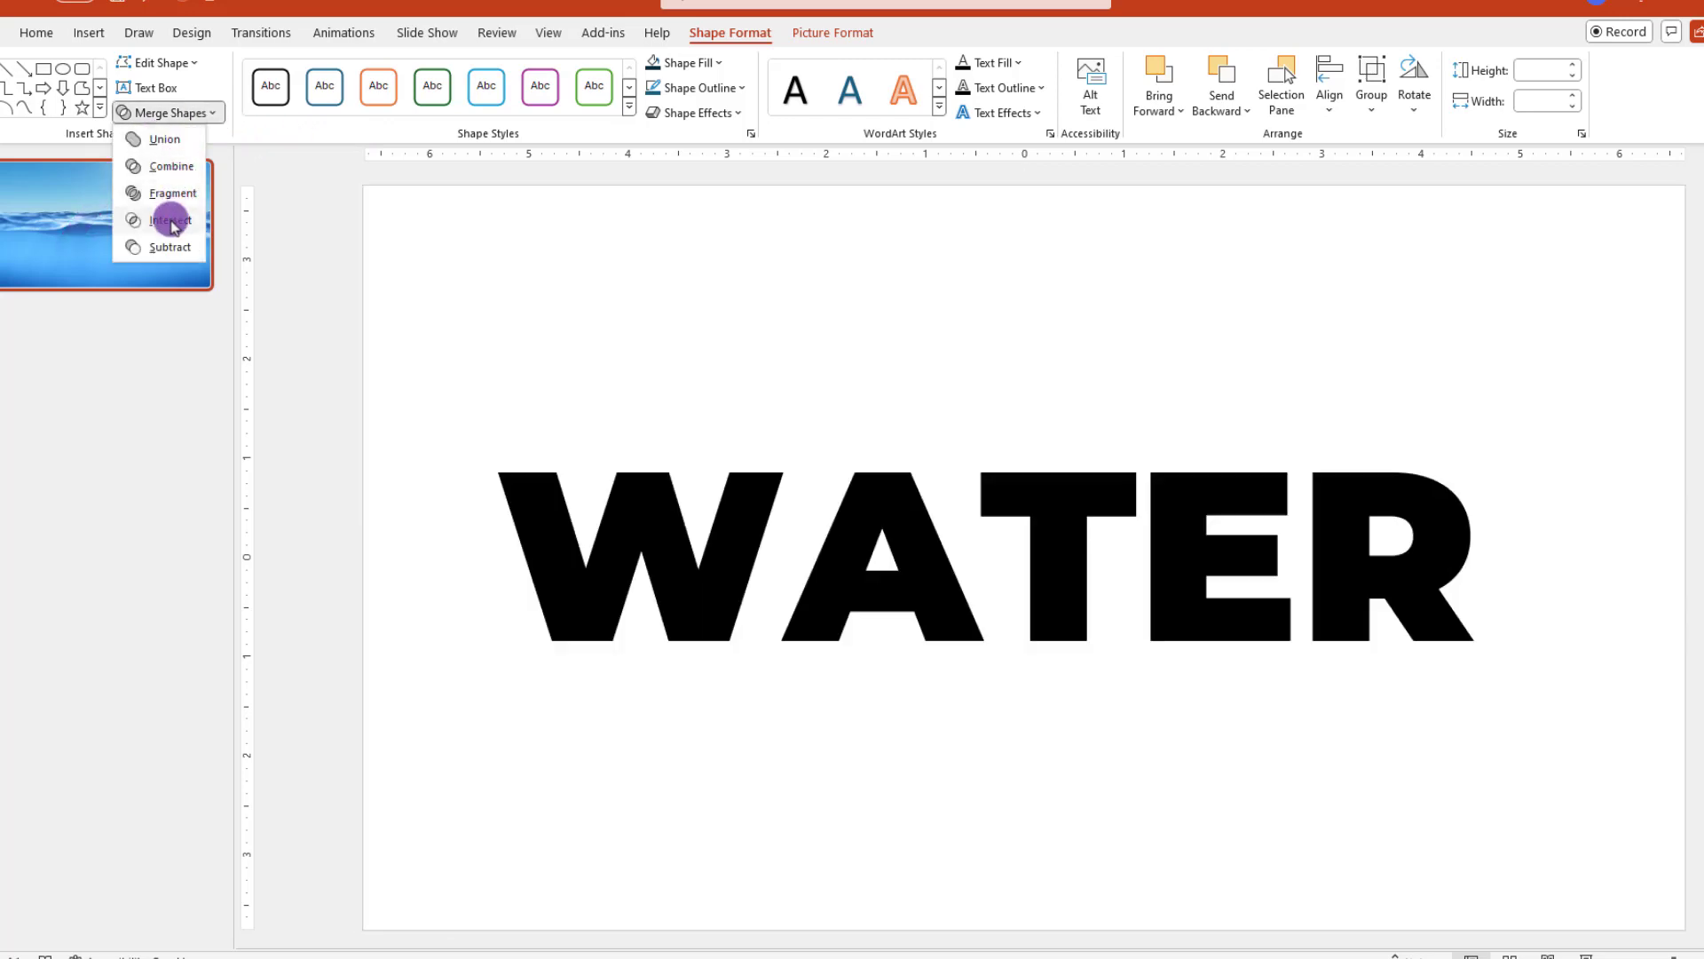
left_click(172, 222)
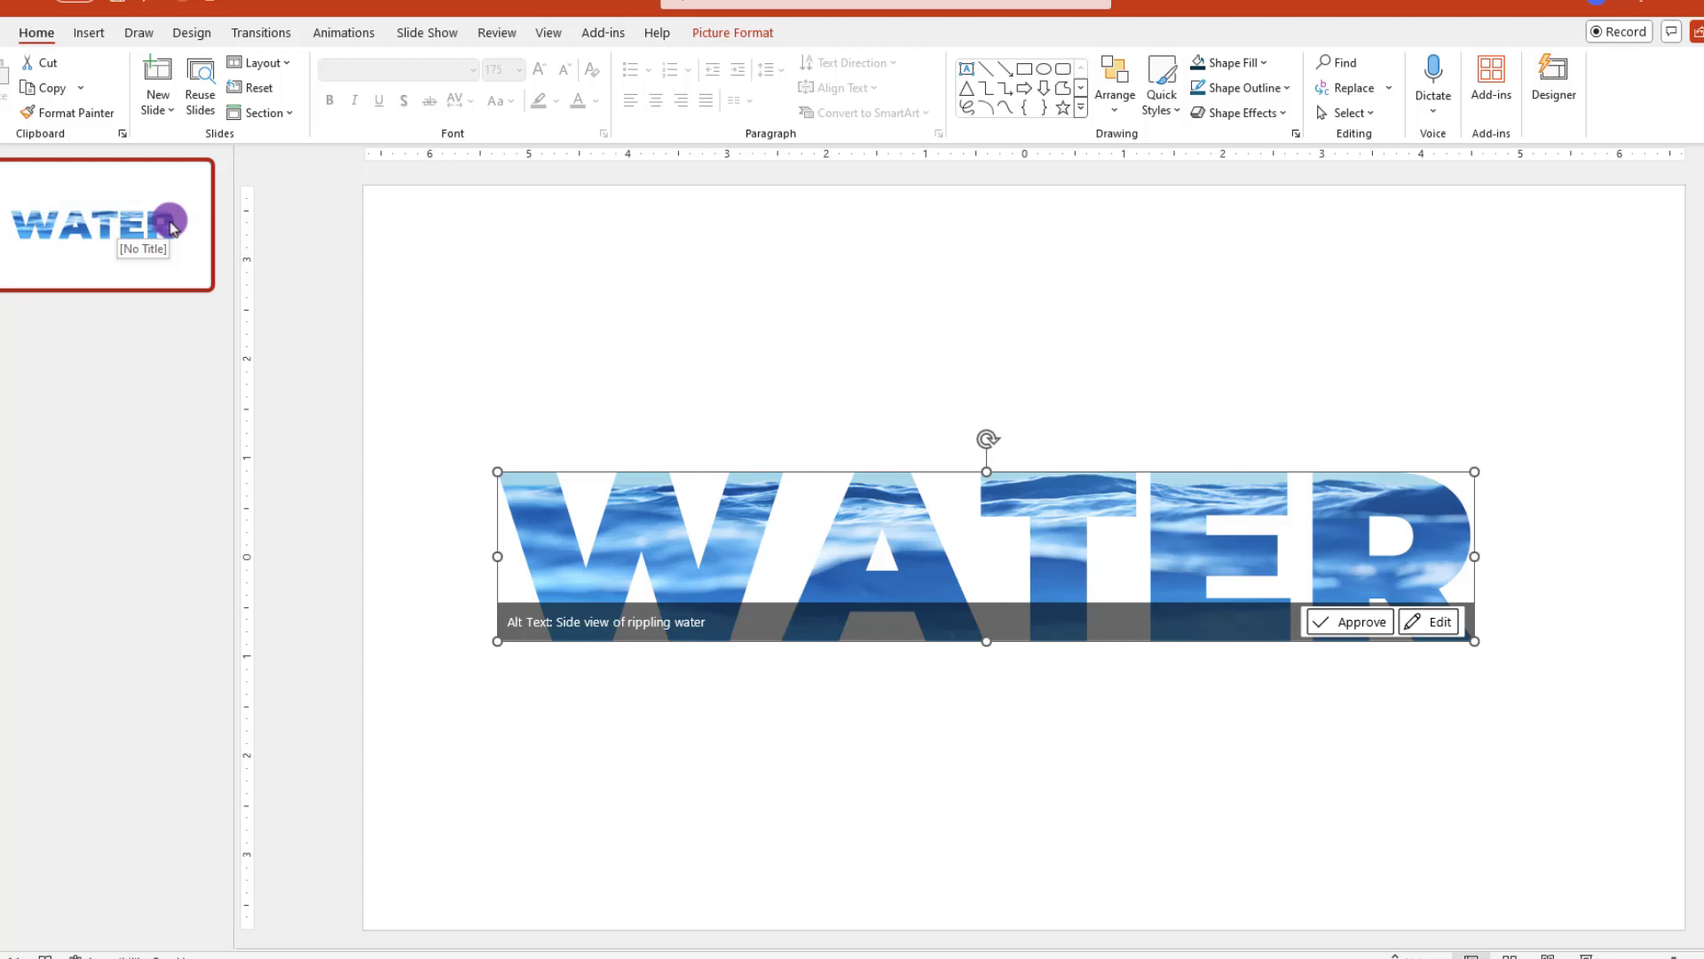
left_click(334, 259)
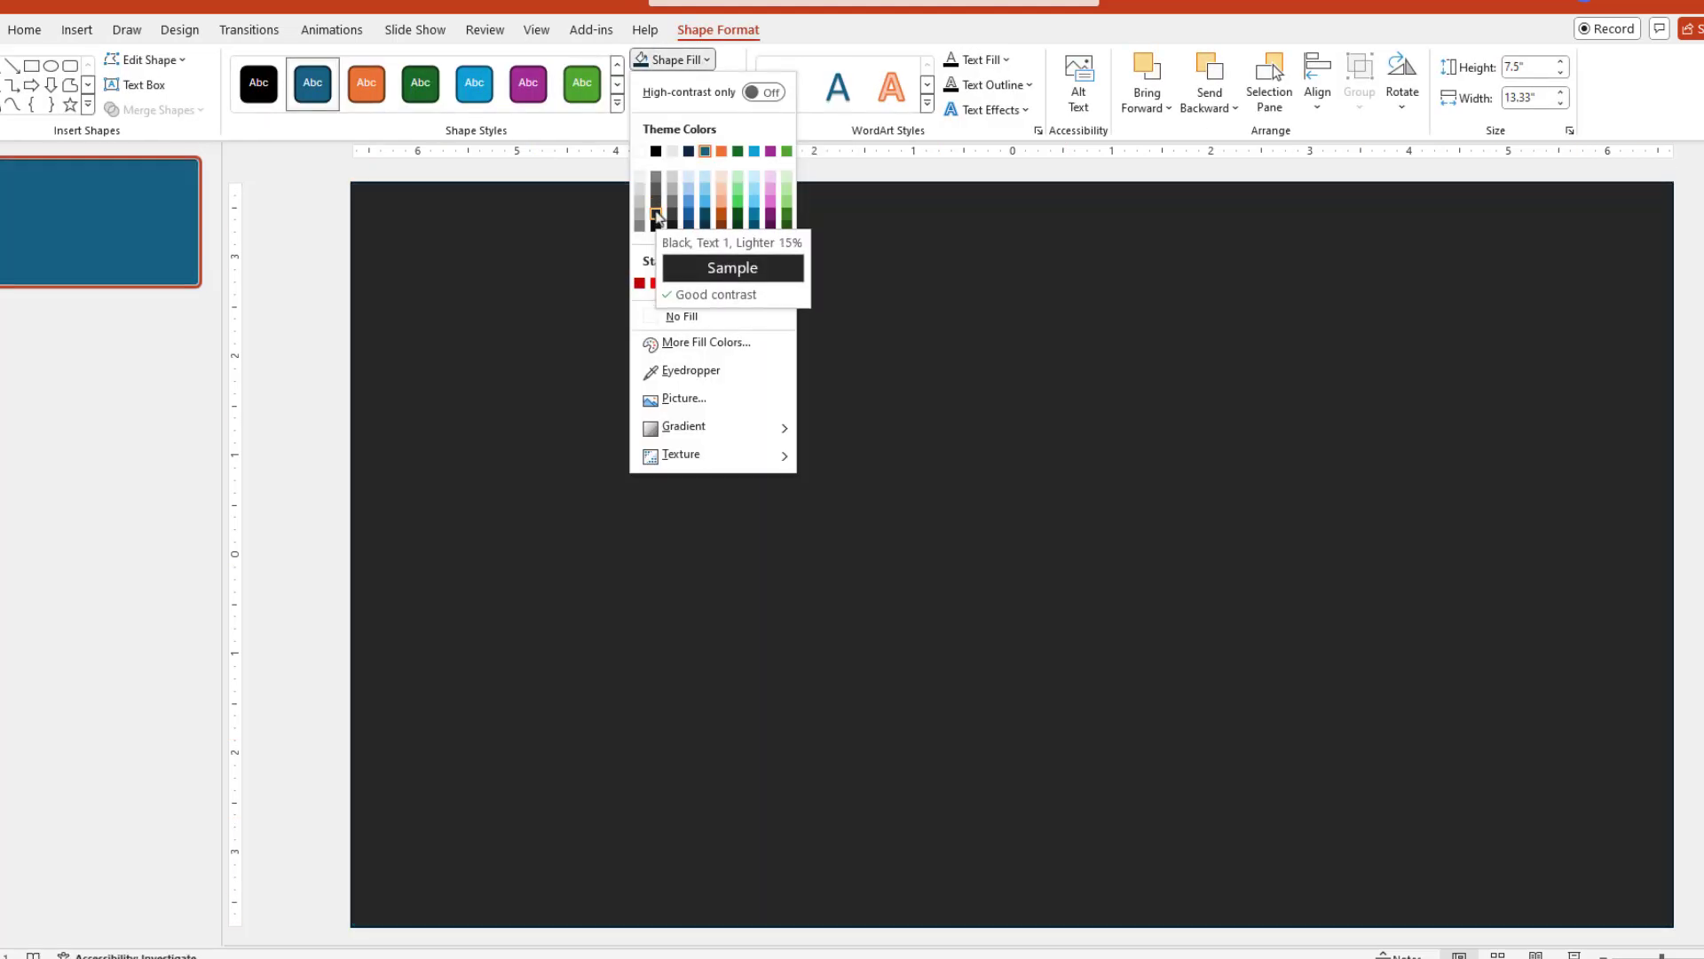
Fill the full-slide rectangle Black, Text 1, Lighter 25% and send it to the back.
left_click(656, 215)
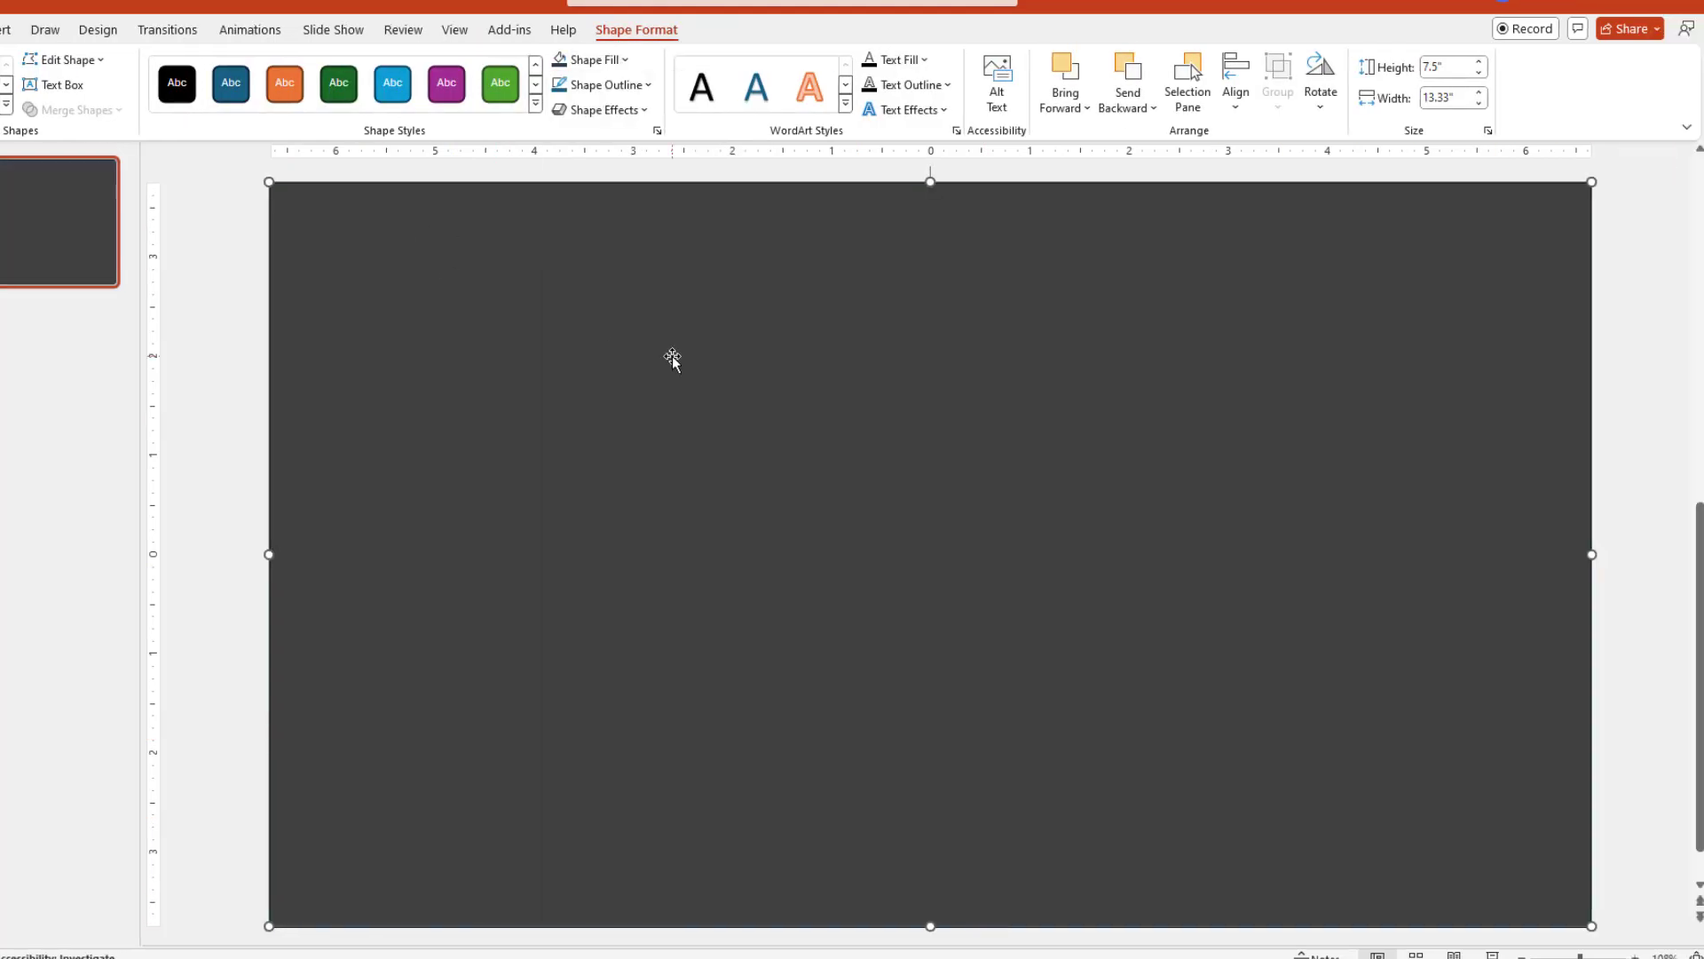
right_click(672, 356)
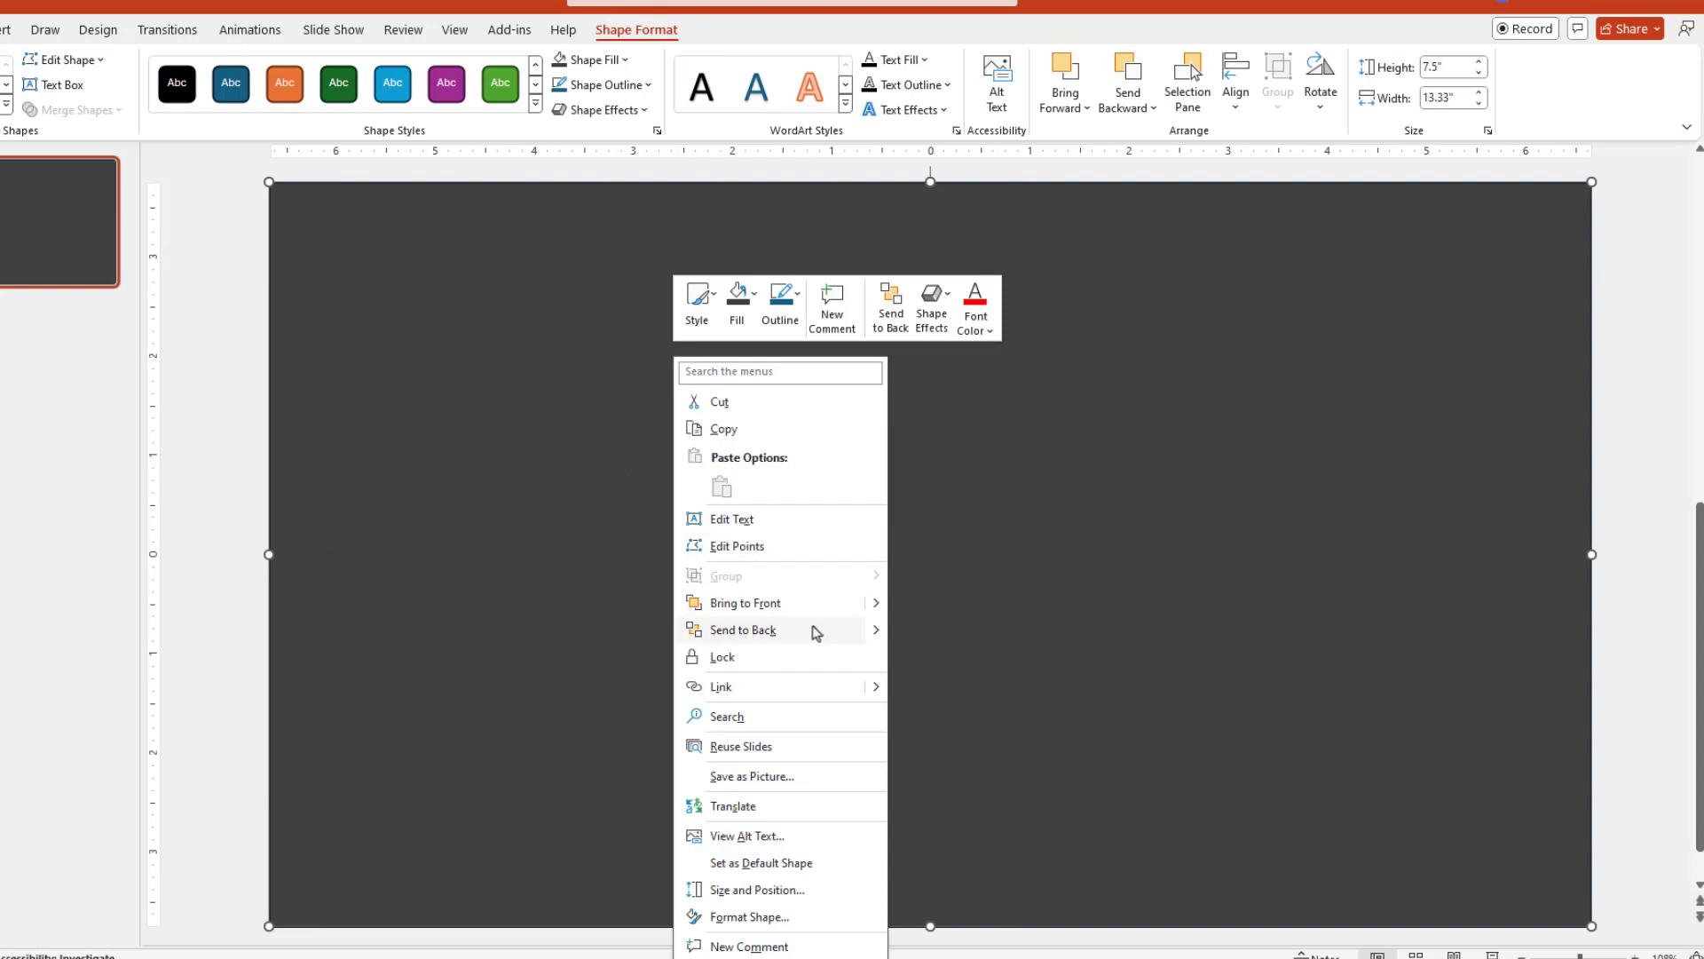
mouse_move(859, 632)
left_click(956, 632)
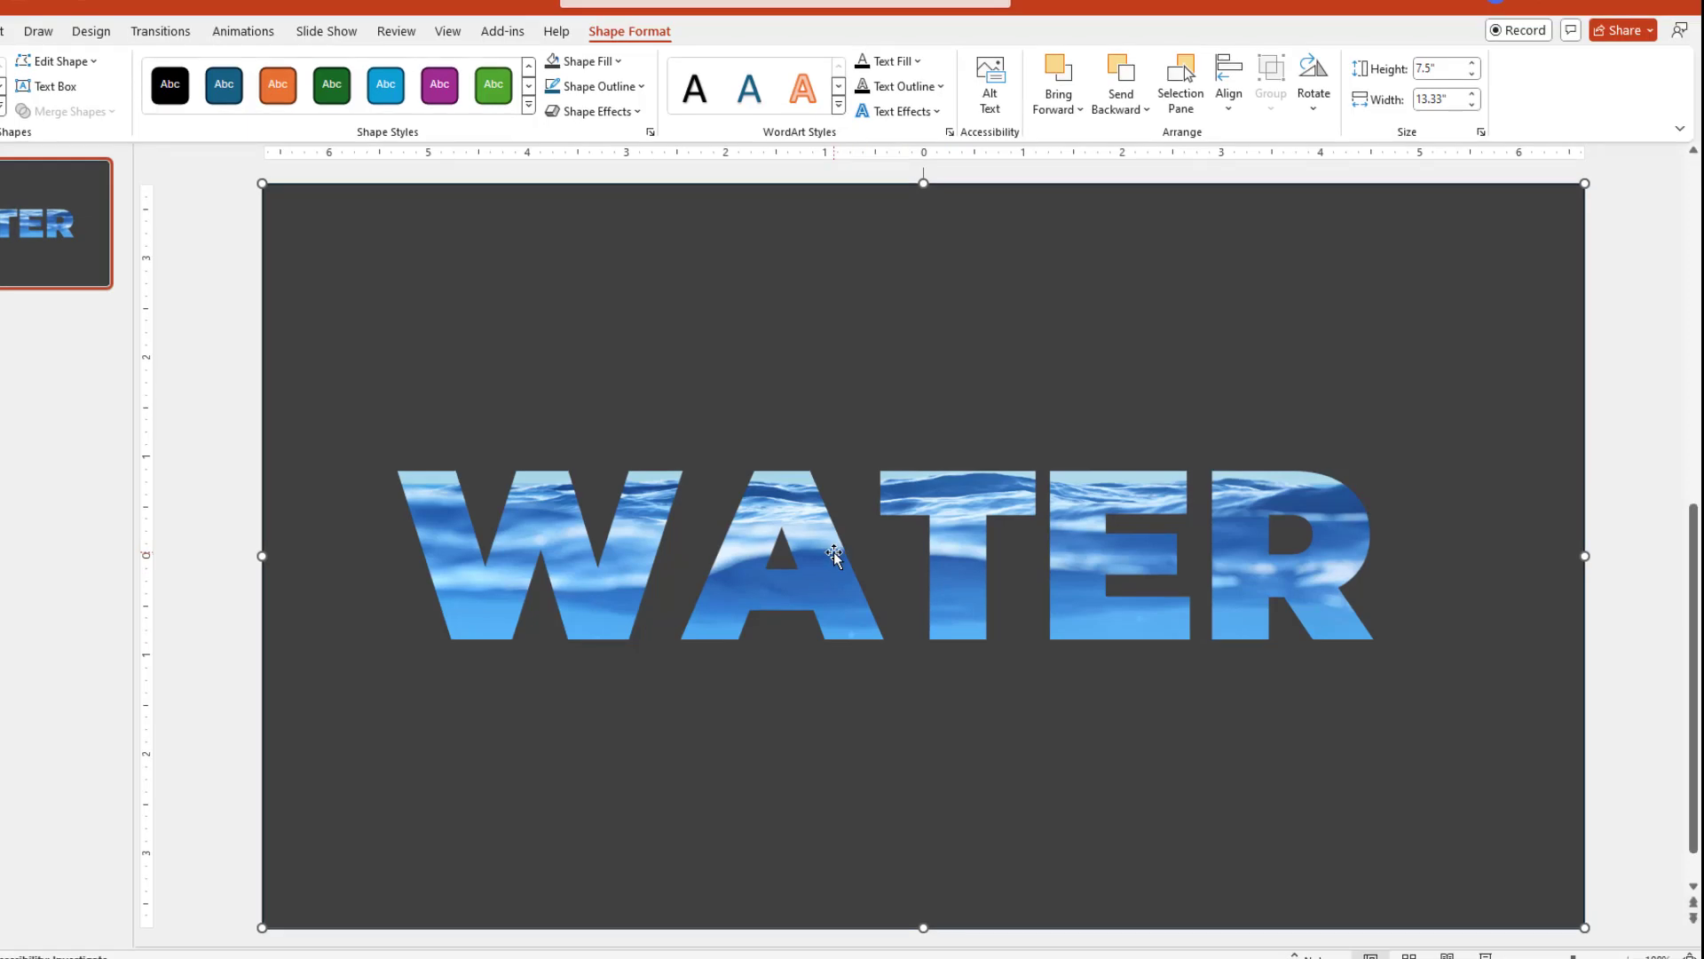
Apply the Offset: Bottom shadow preset to the water-filled WATER picture through Format Picture.
left_click(833, 551)
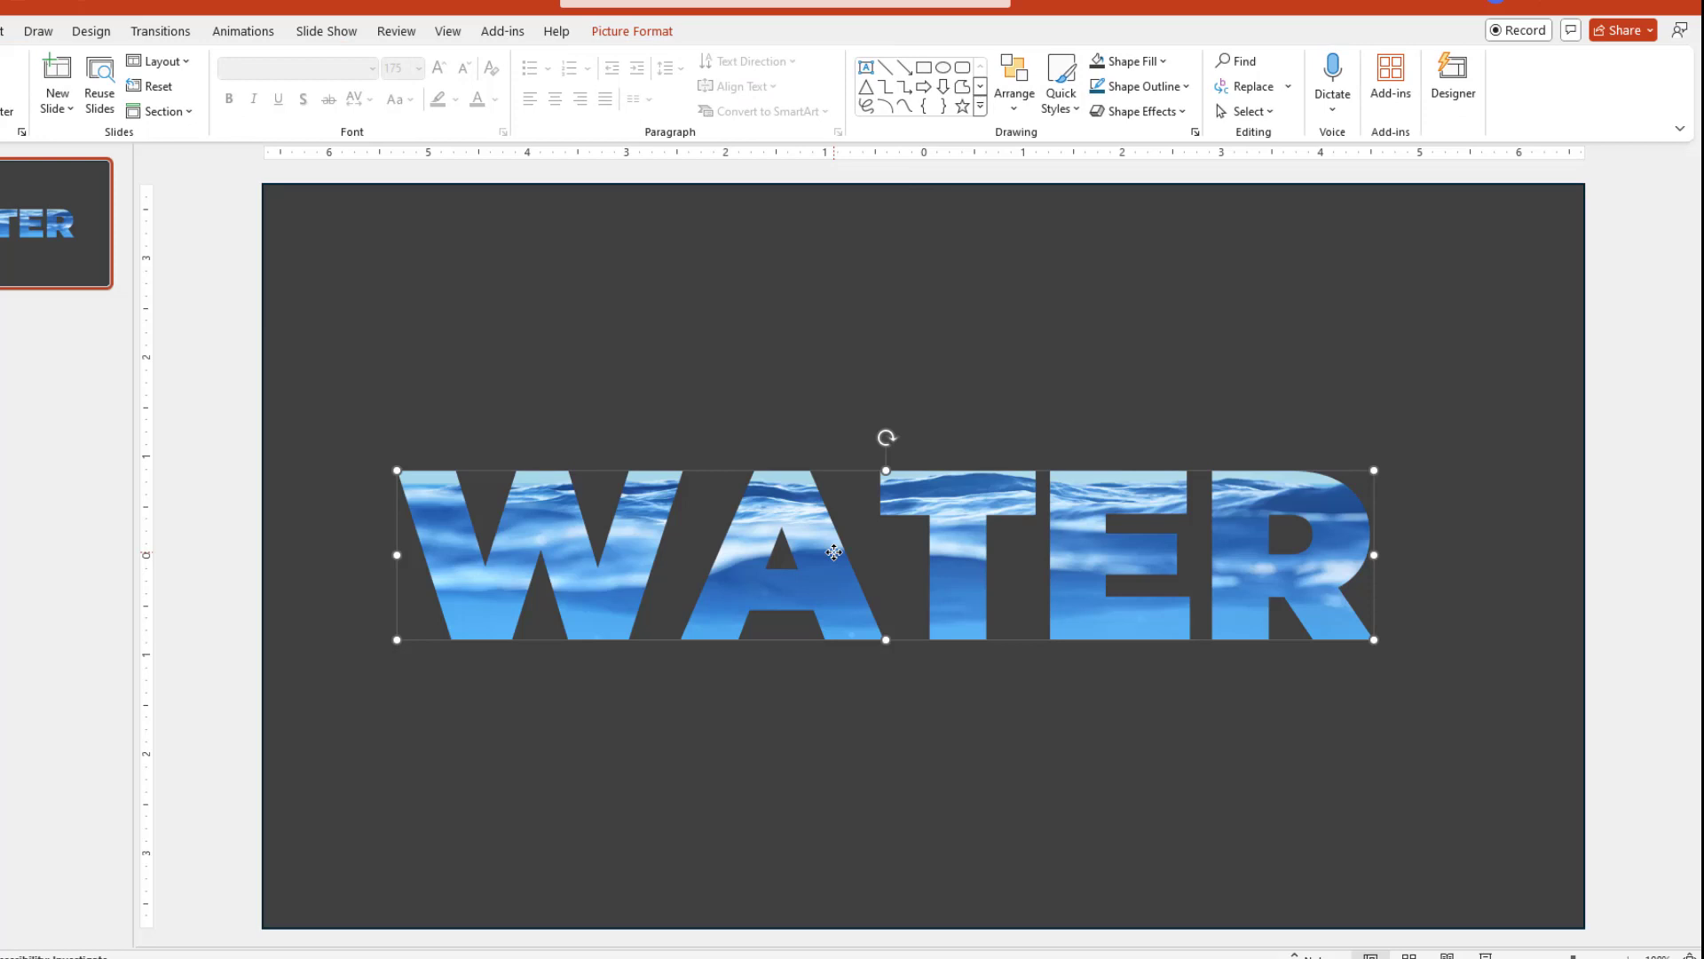
right_click(834, 554)
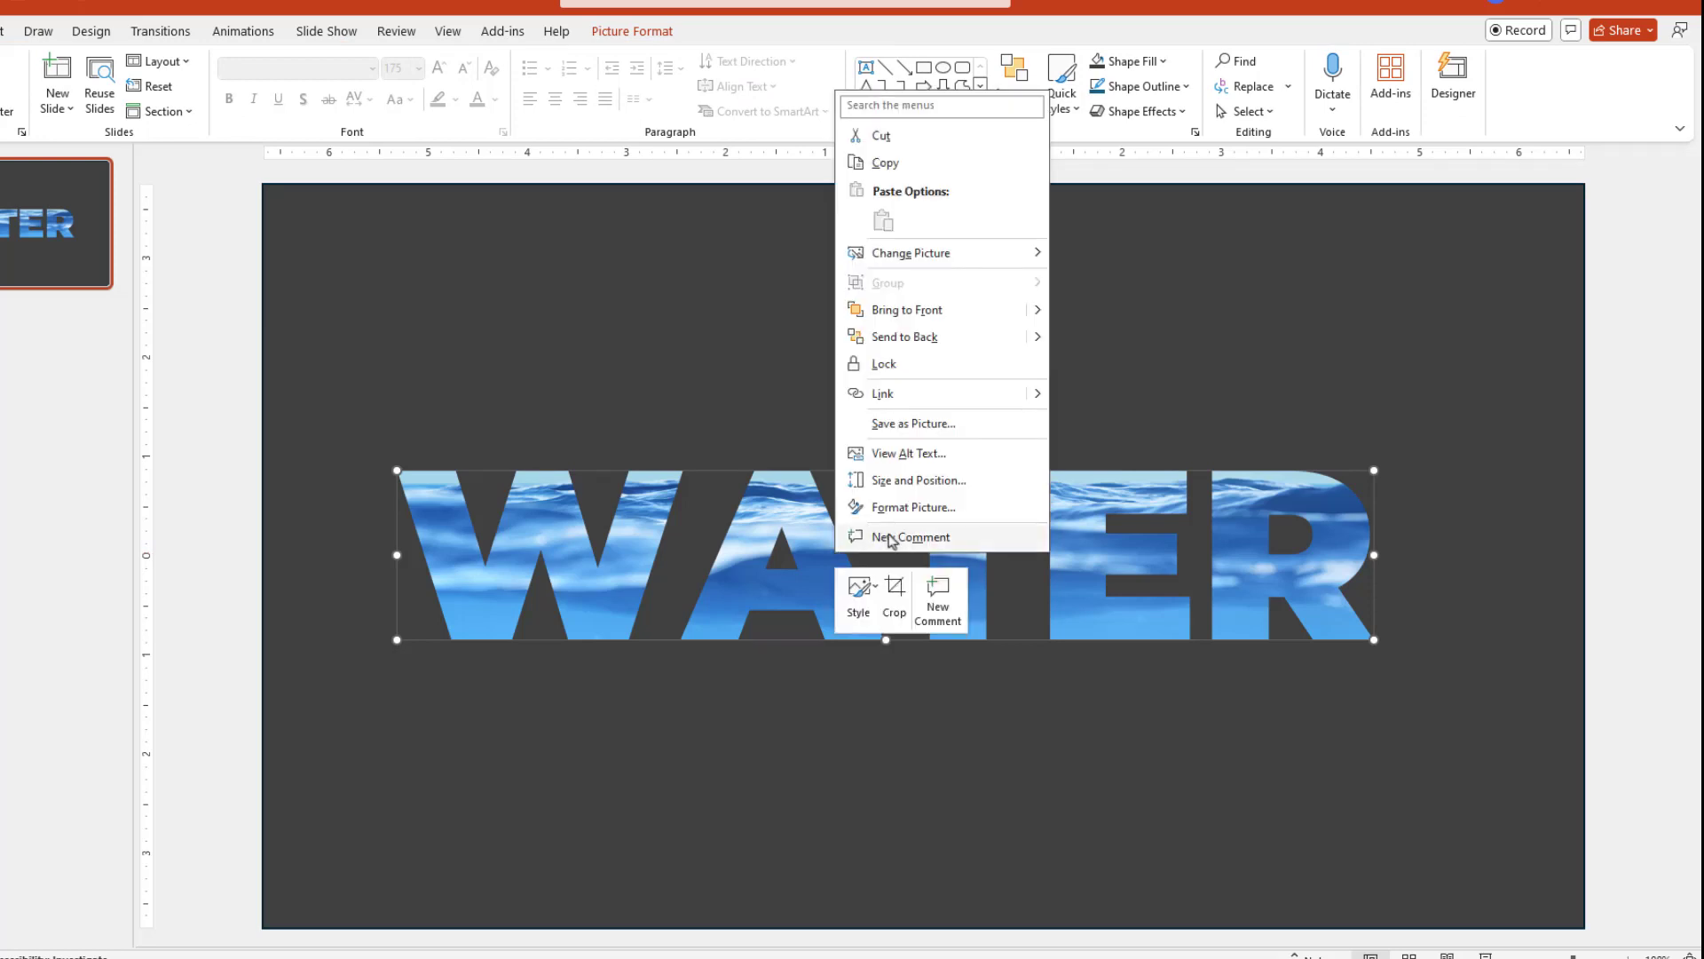
left_click(907, 513)
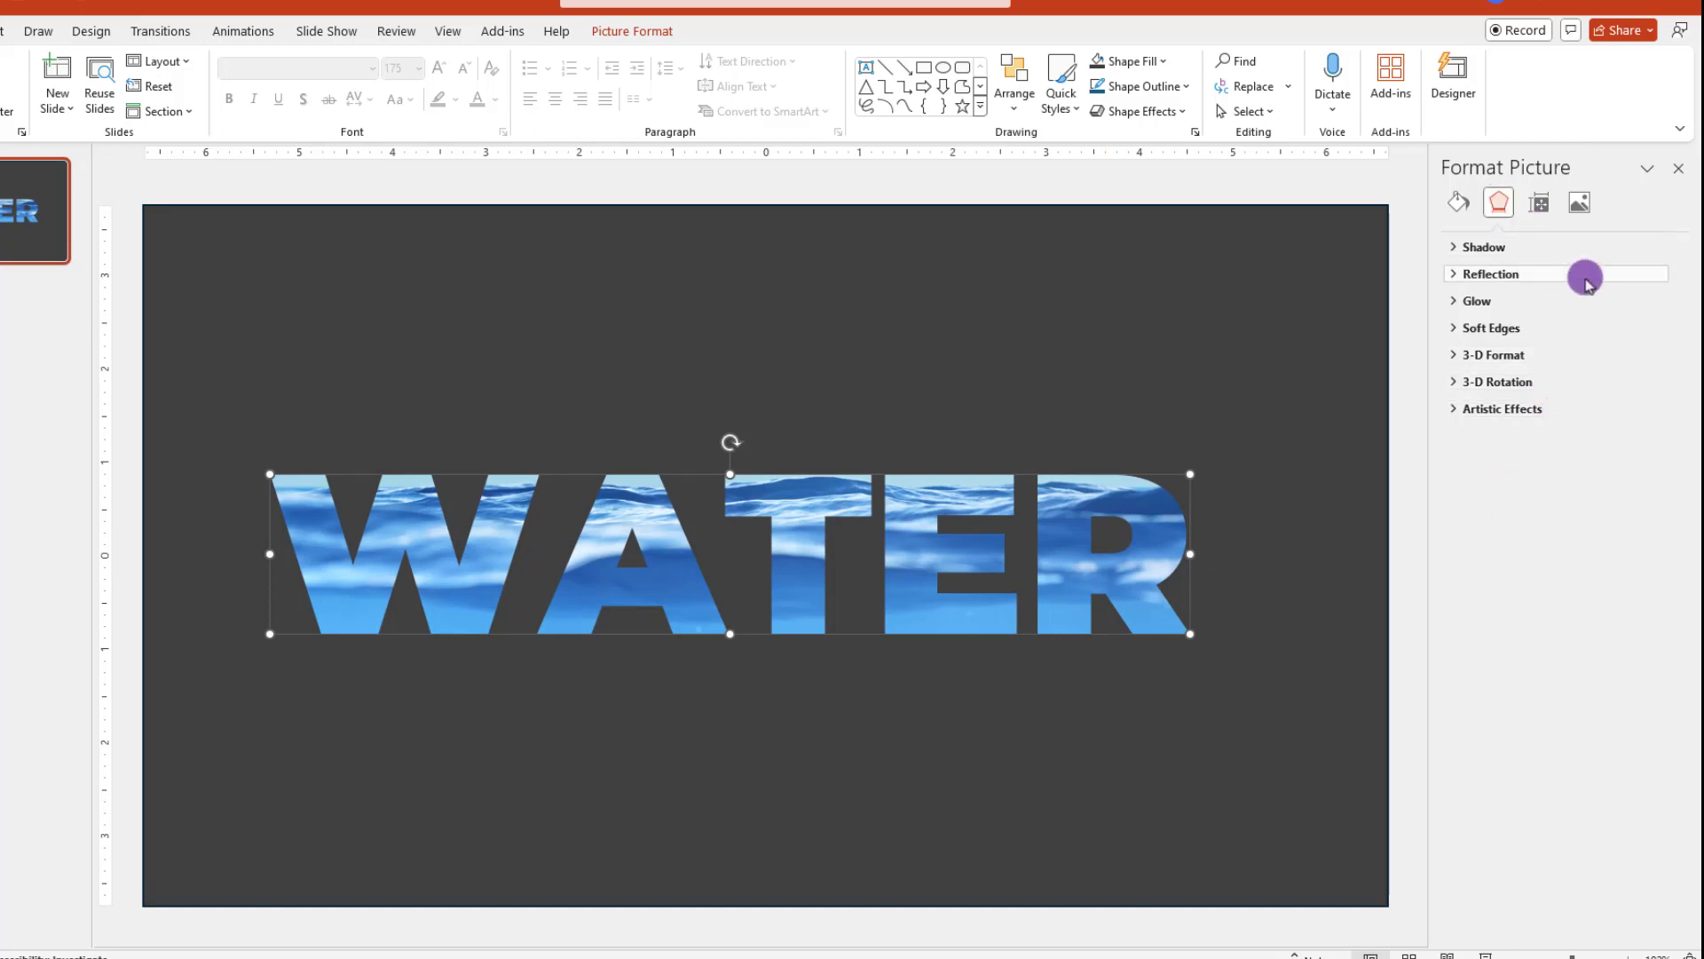
left_click(1454, 248)
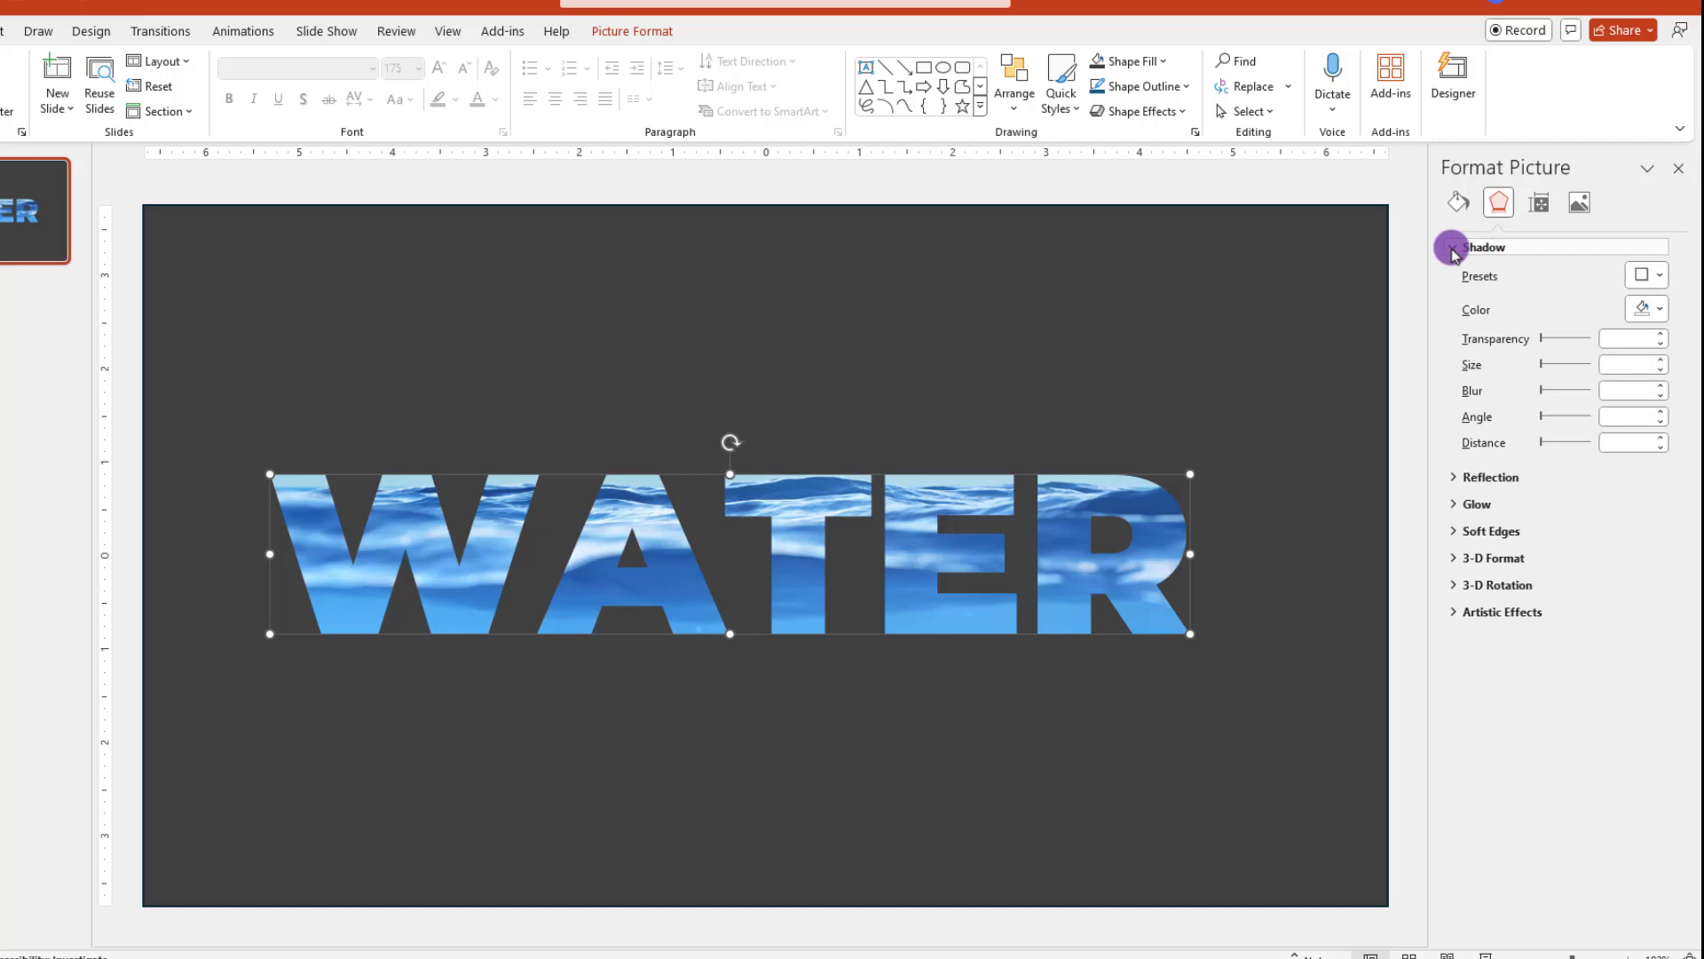
left_click(1657, 274)
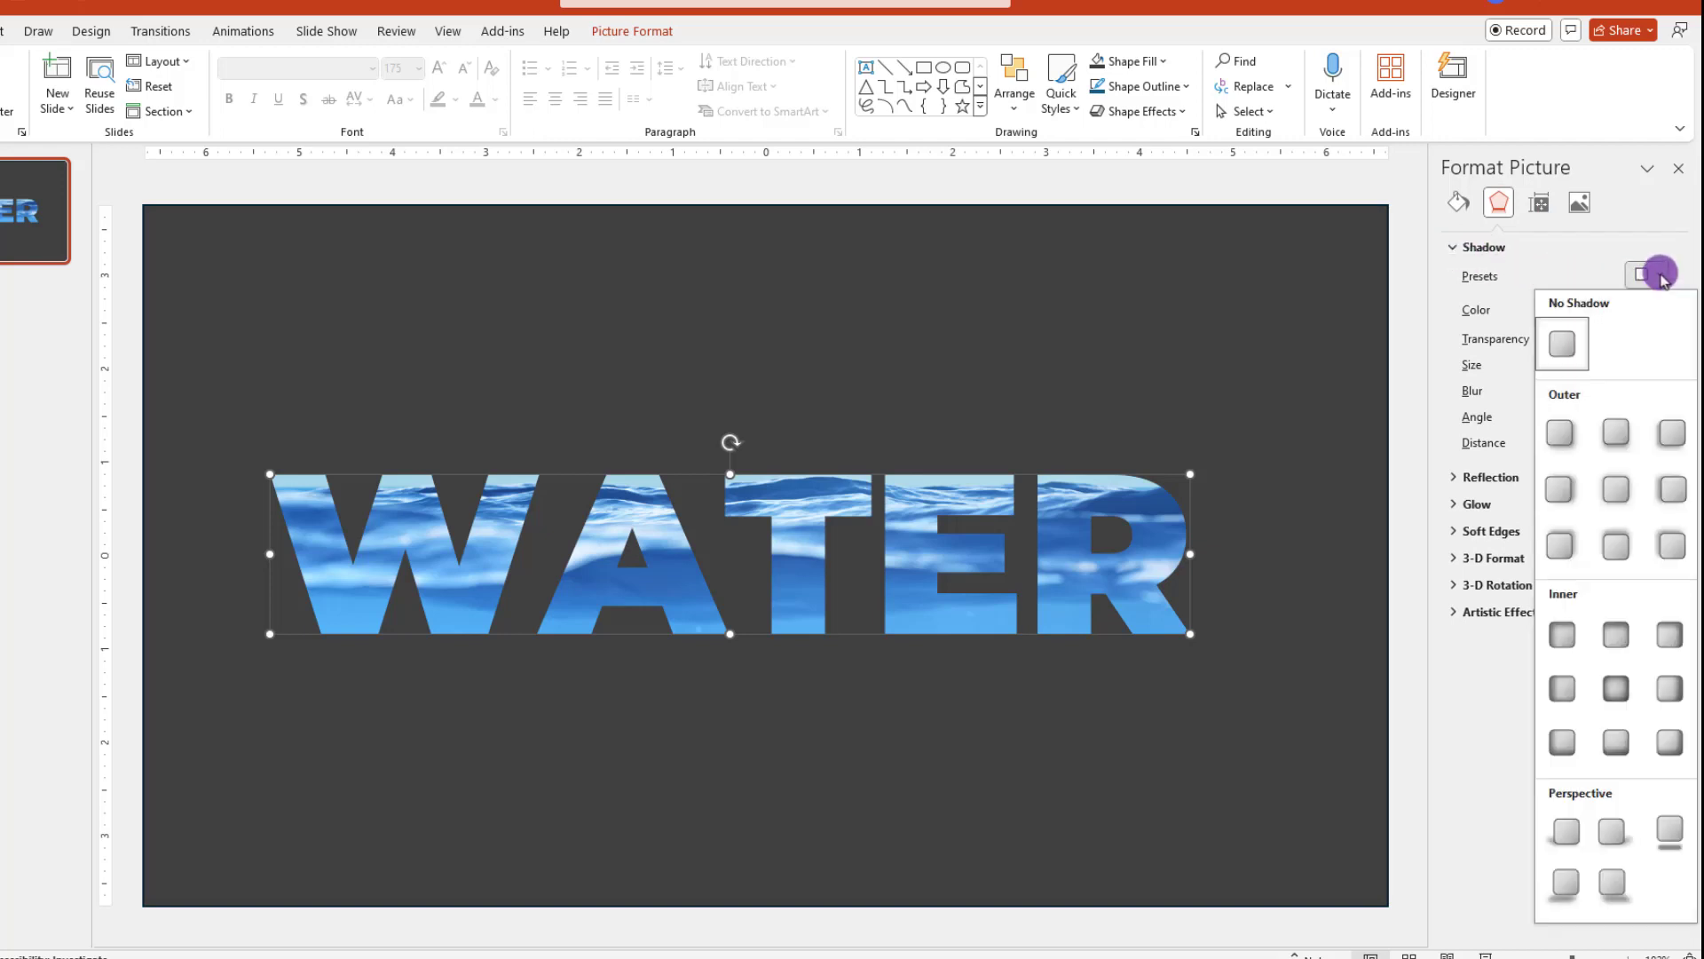
left_click(1615, 433)
left_click(1413, 825)
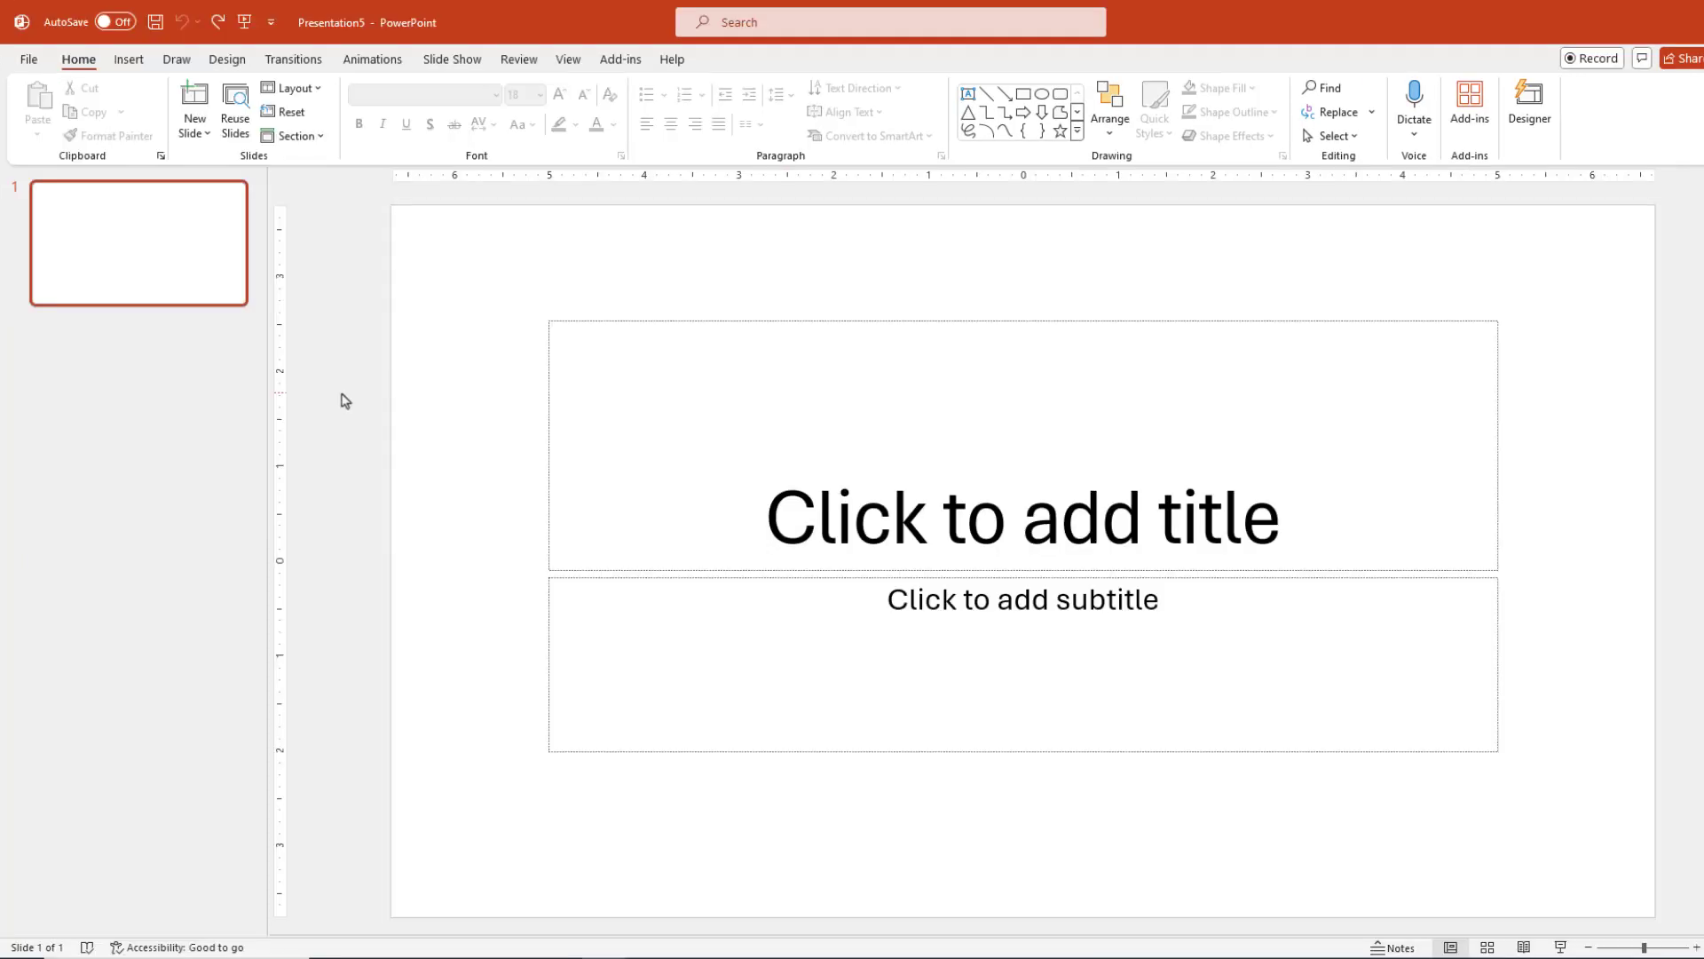
Apply the Blank layout to the new slide and add a text box across the top reading WATER.
left_click(341, 280)
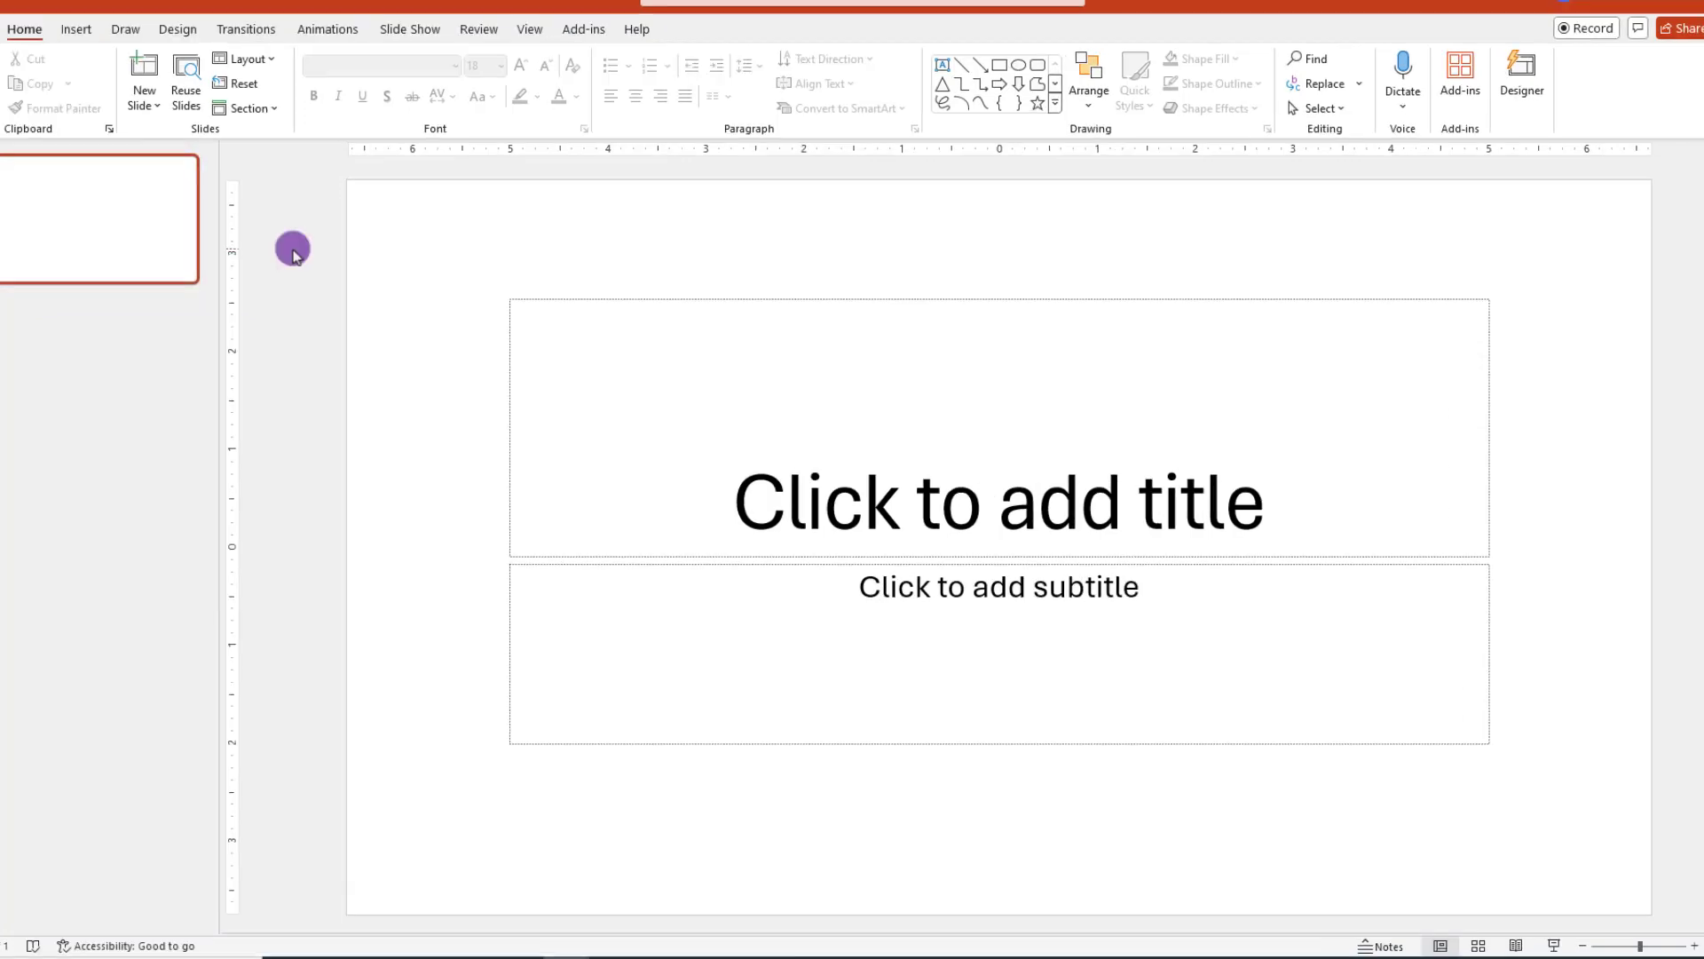
left_click(267, 62)
left_click(262, 307)
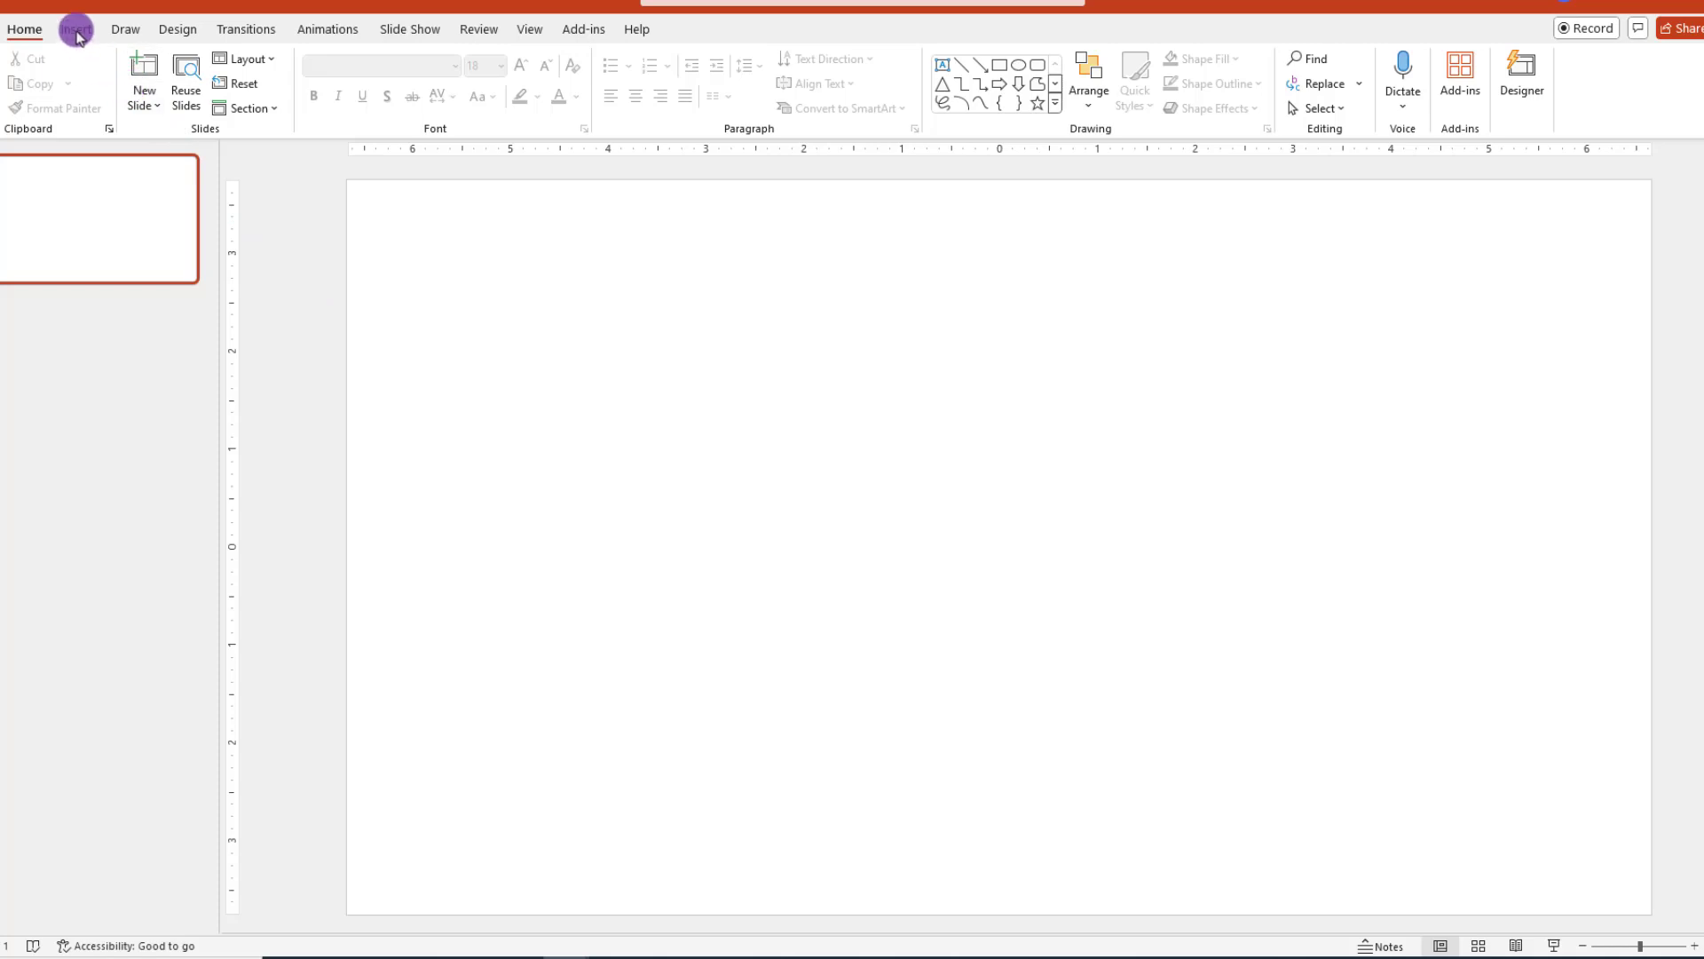
left_click(76, 30)
left_click(814, 84)
left_click_drag(396, 266, 1647, 307)
type("WATER")
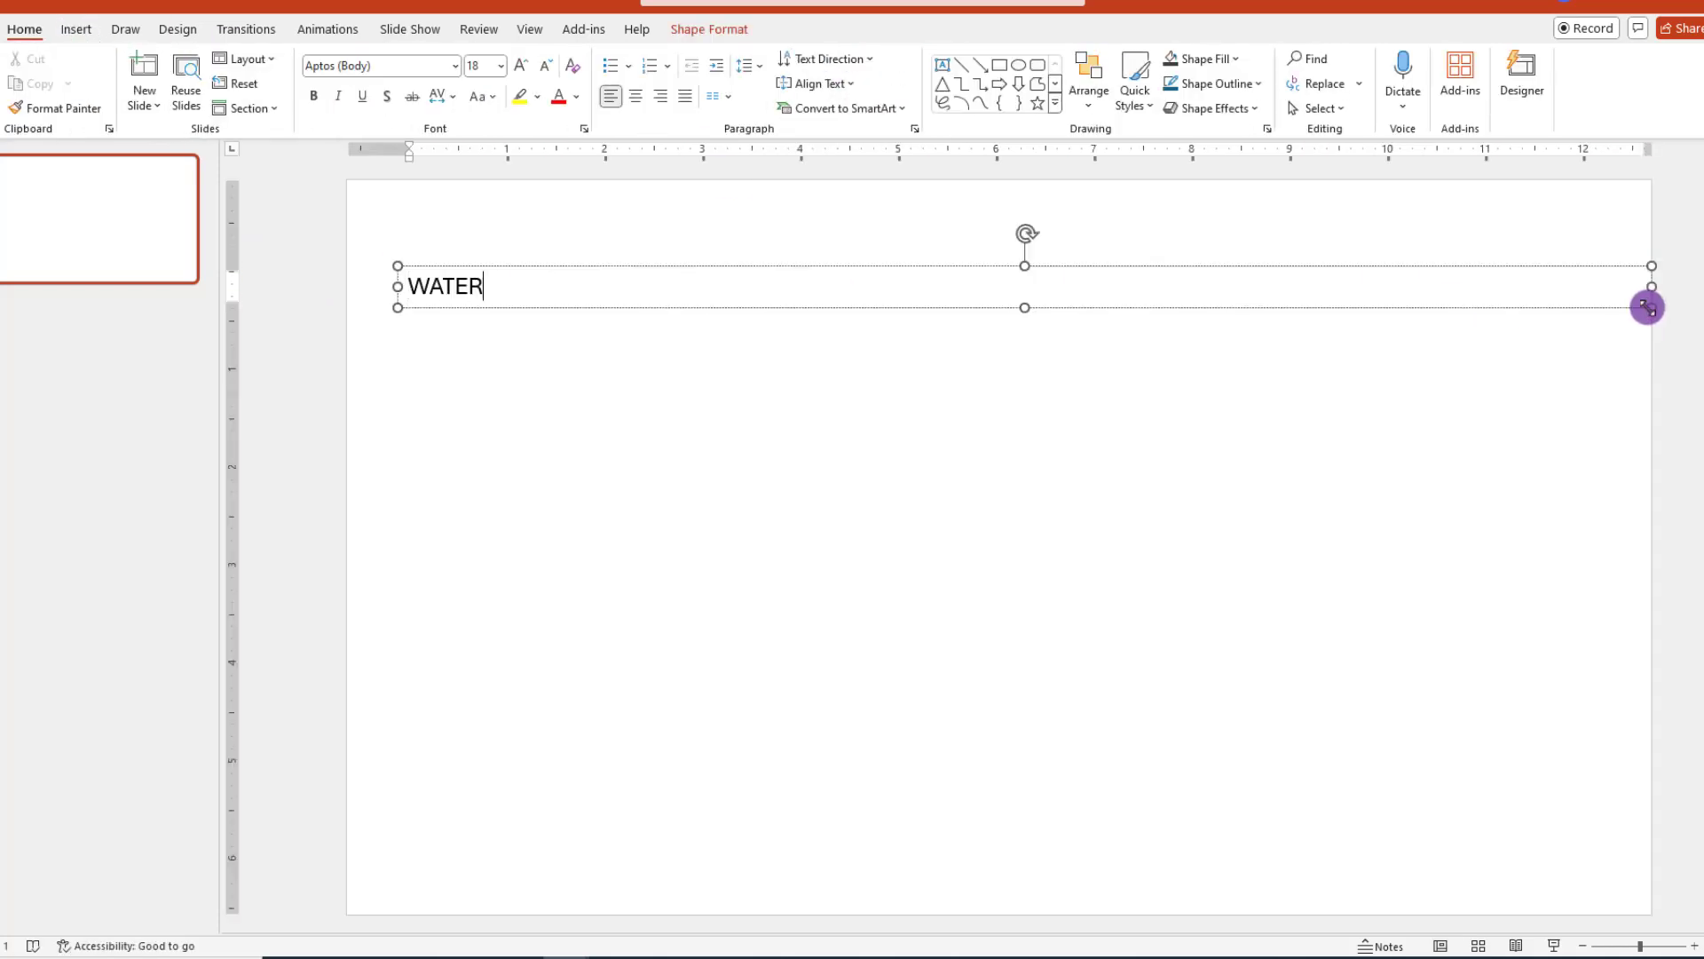
Set WATER in Montserrat Black at 175, narrow its box and move it to the slide centre.
left_click(982, 267)
left_click(455, 66)
left_click(450, 201)
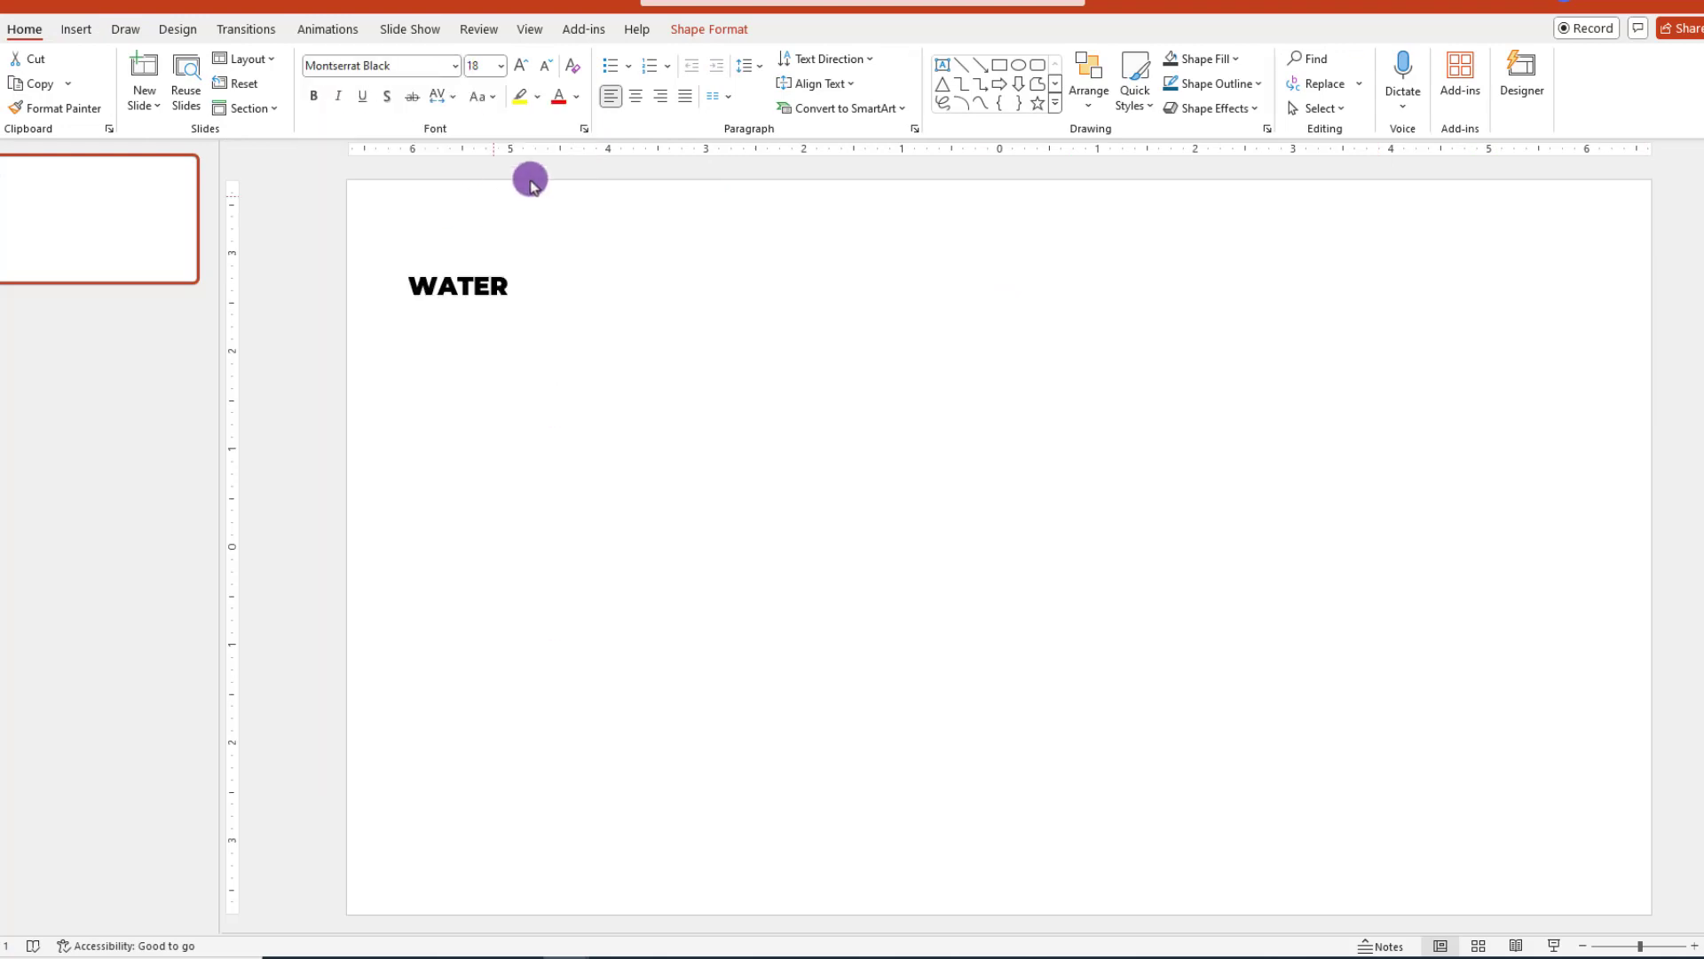
left_click(482, 68)
type("175")
key("Return")
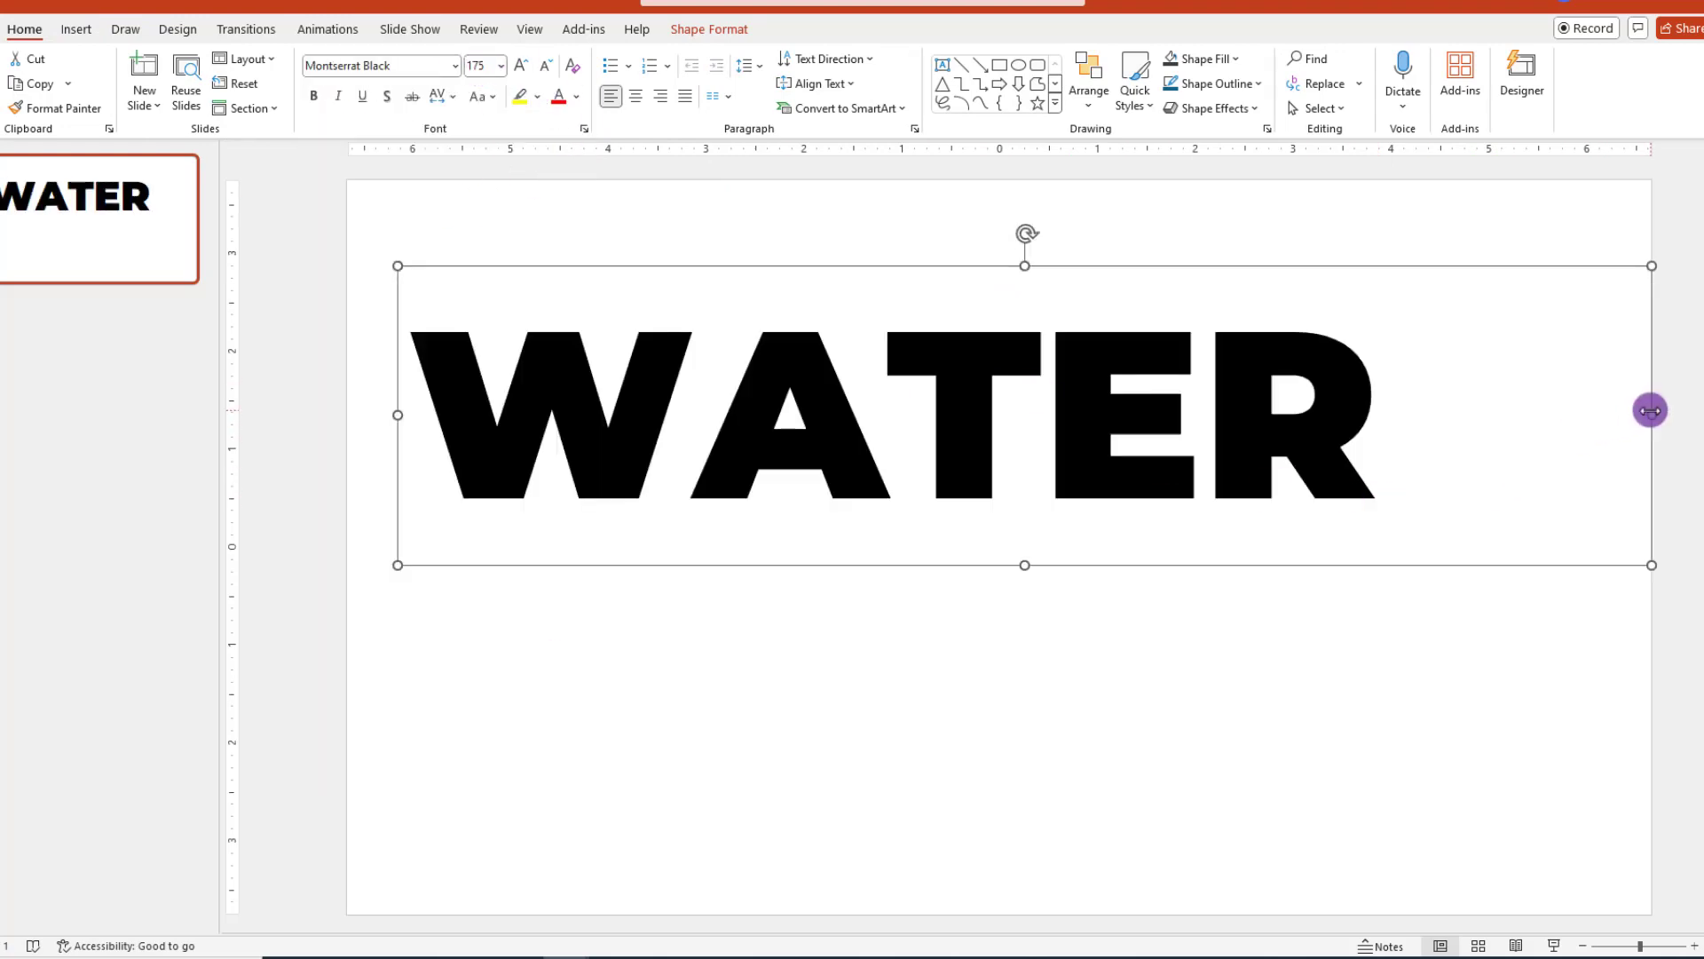
left_click_drag(1651, 415, 1497, 415)
left_click_drag(1103, 283, 1066, 397)
Draw a rectangle covering the whole slide.
left_click(86, 34)
left_click(361, 96)
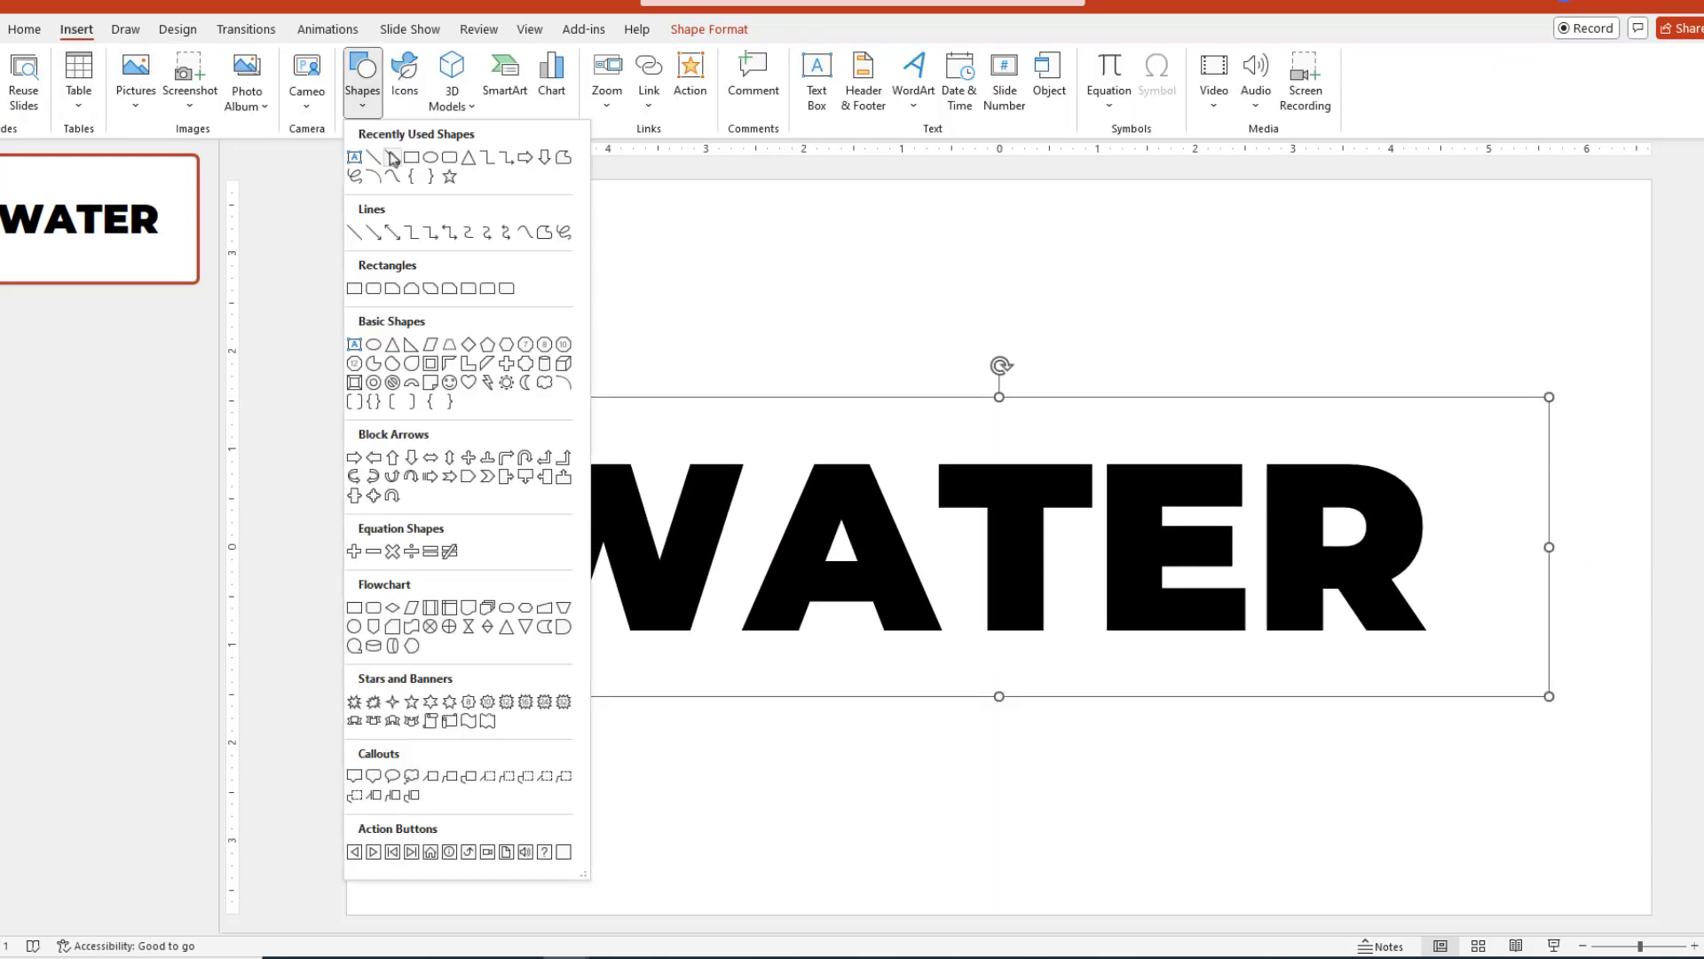
left_click(412, 157)
left_click_drag(347, 182, 1652, 913)
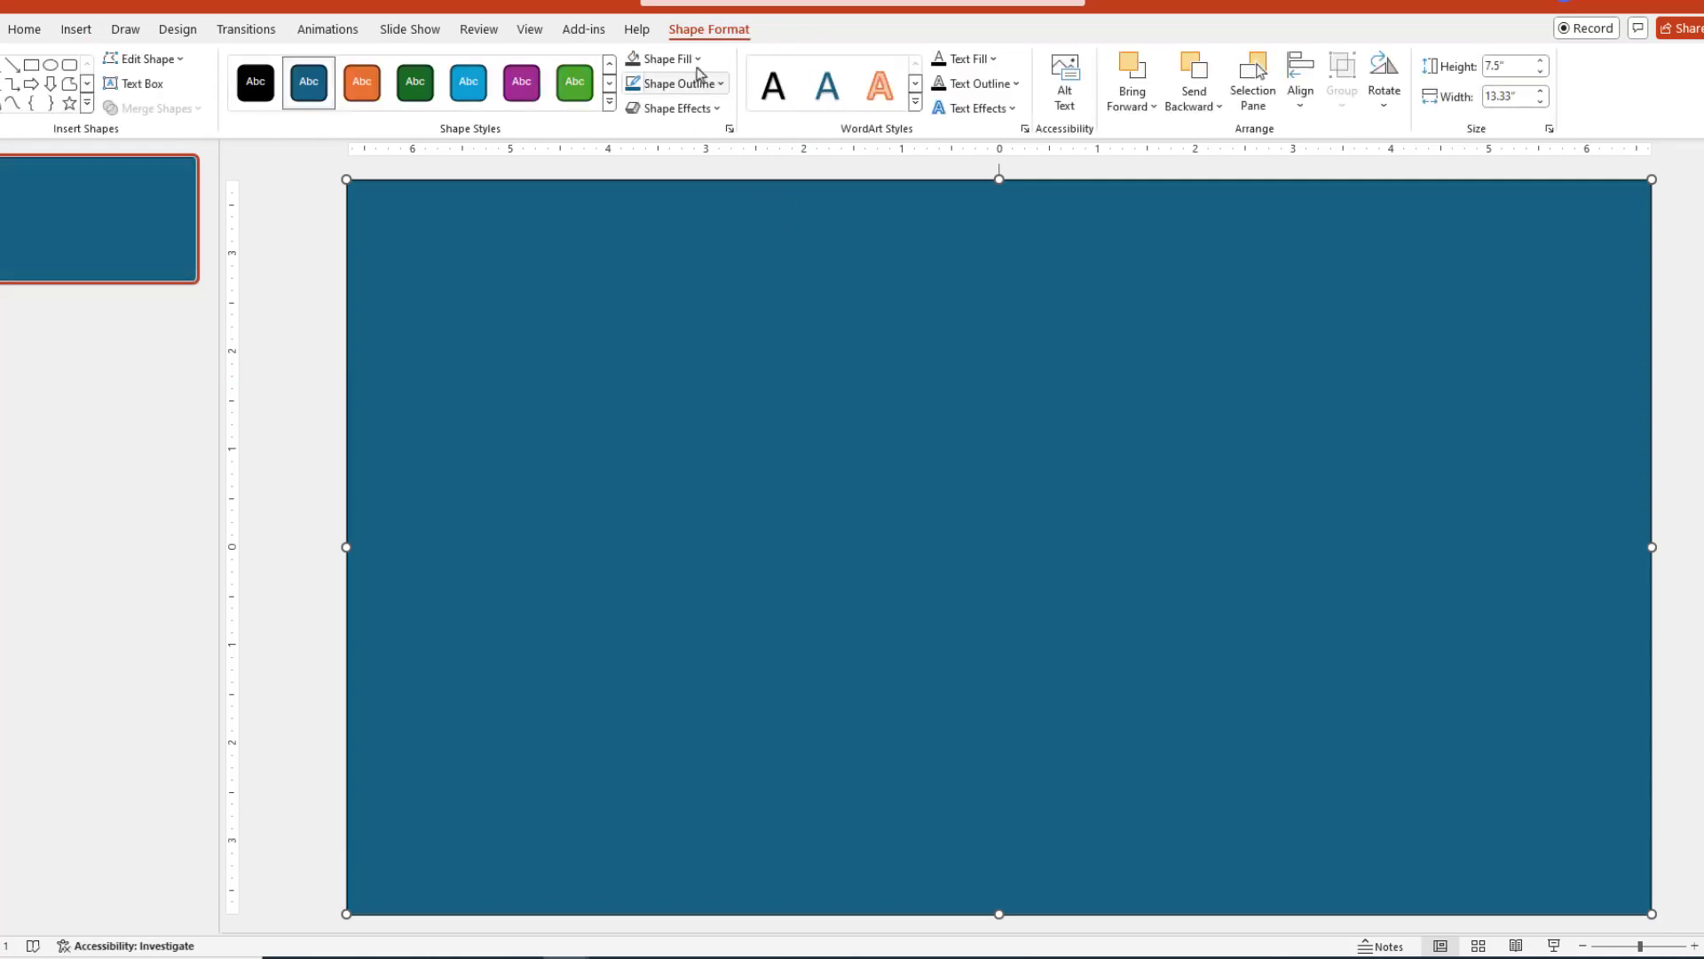
Fill the rectangle Dark Teal, Accent 1, Darker 25% and send it behind the WATER text.
left_click(661, 59)
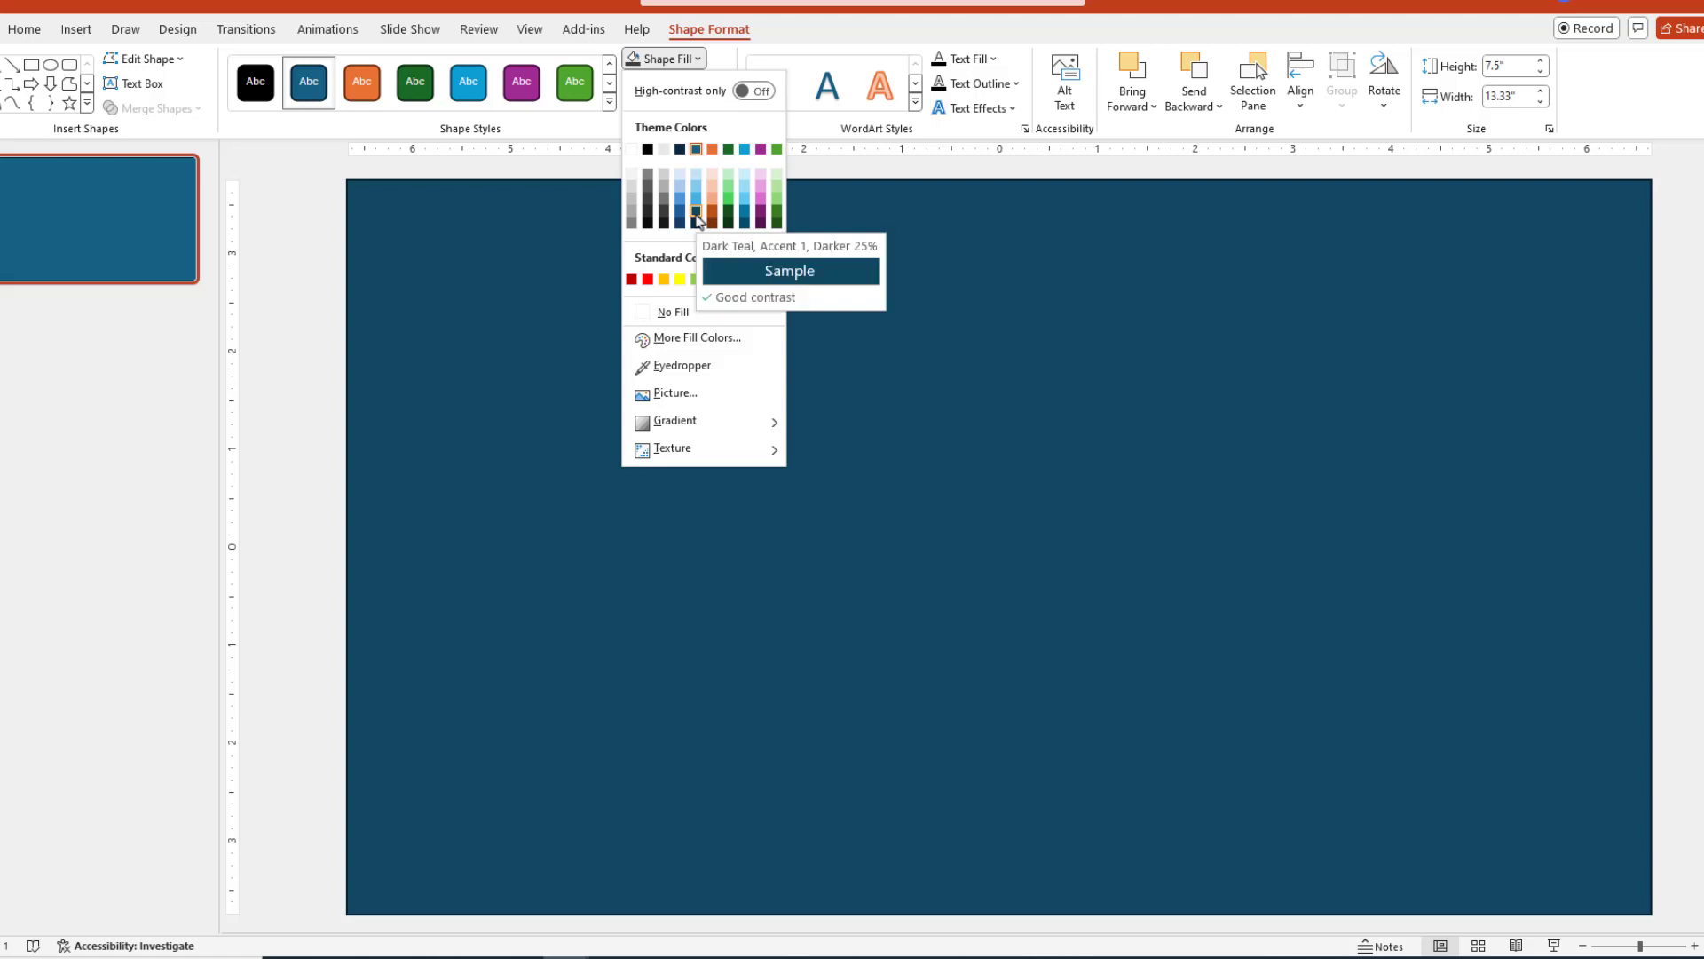
left_click(696, 212)
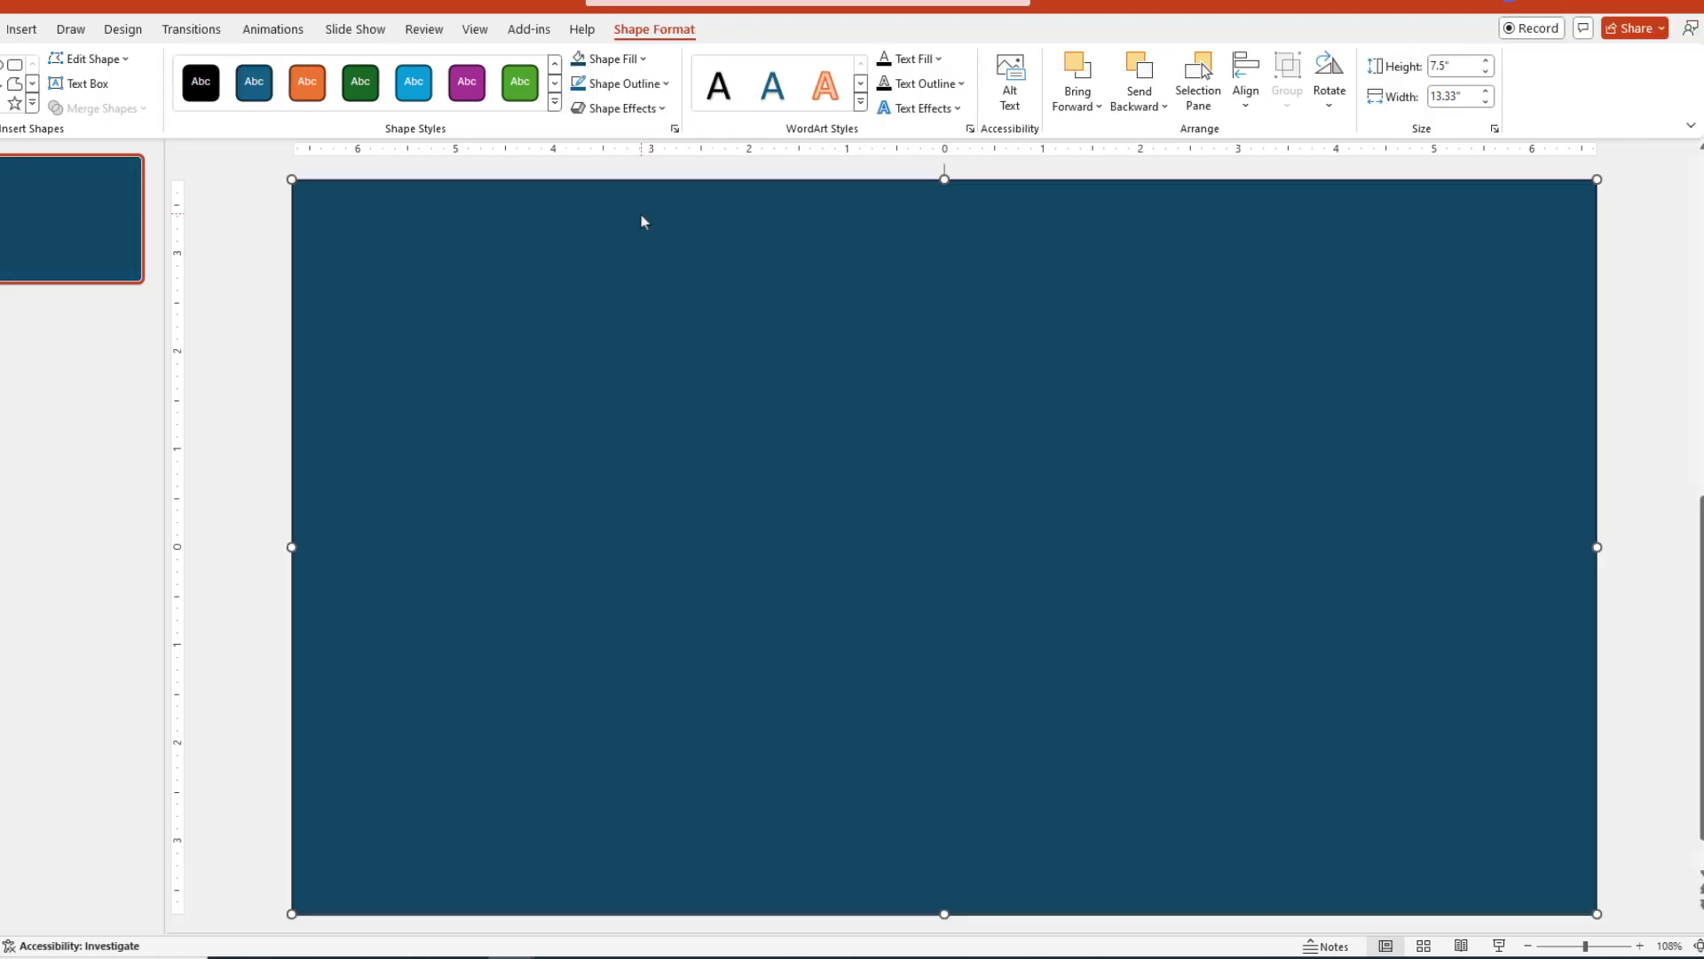
right_click(641, 214)
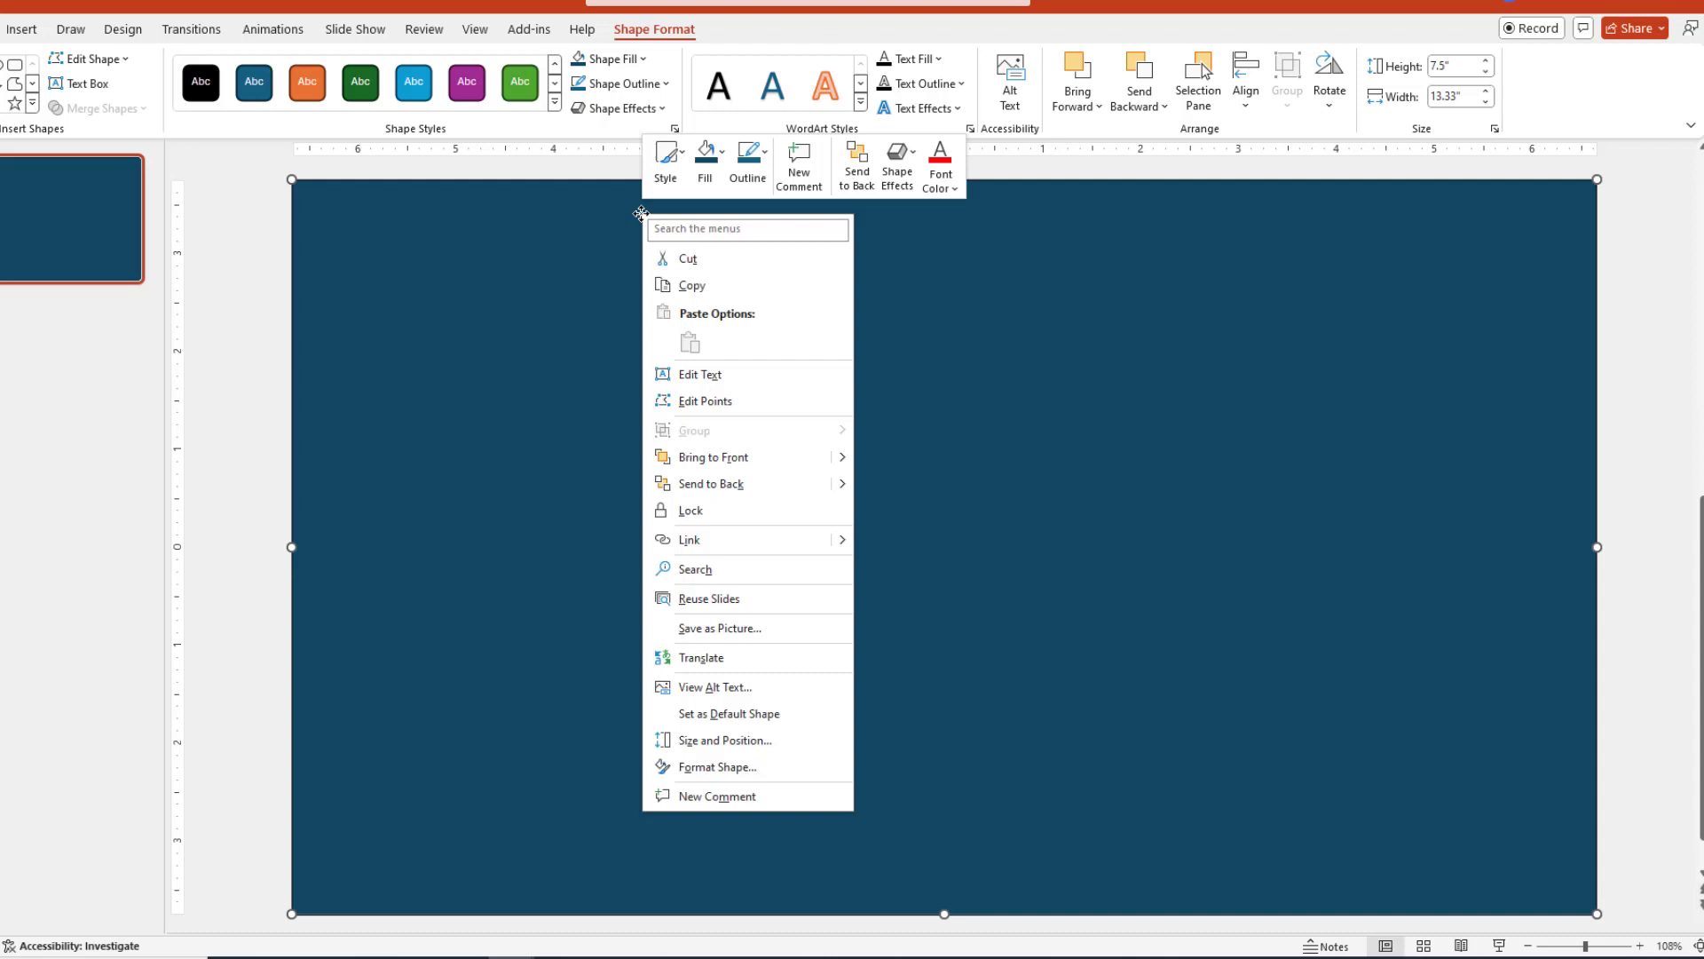
mouse_move(843, 484)
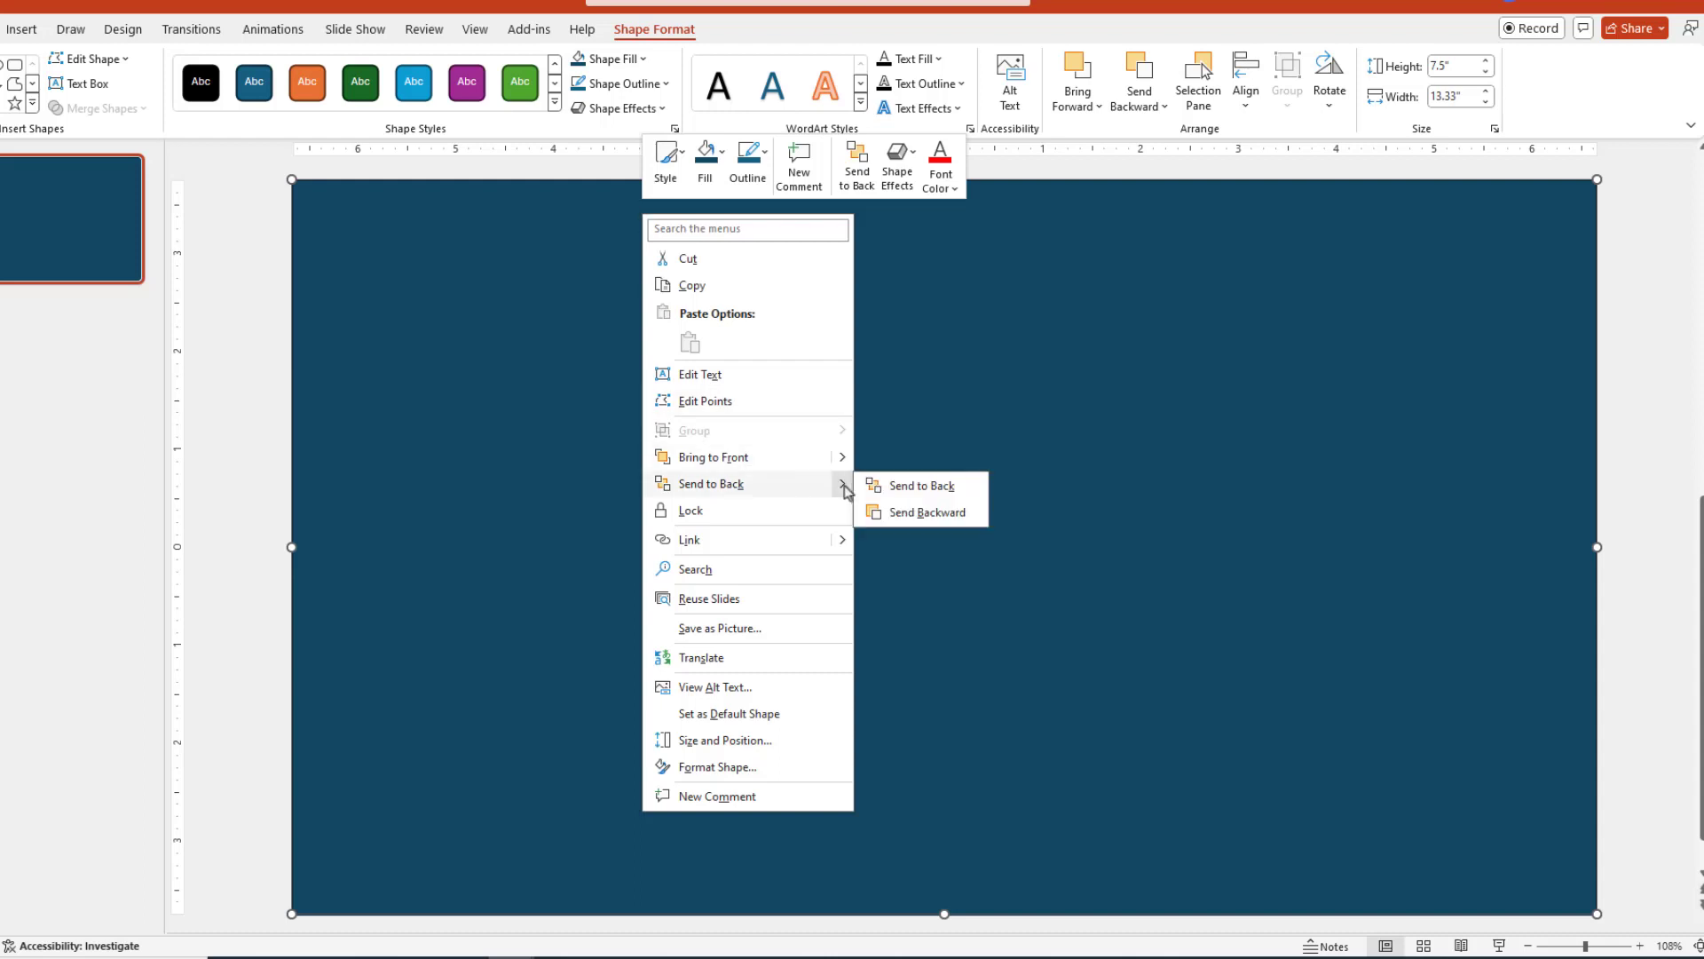
left_click(915, 493)
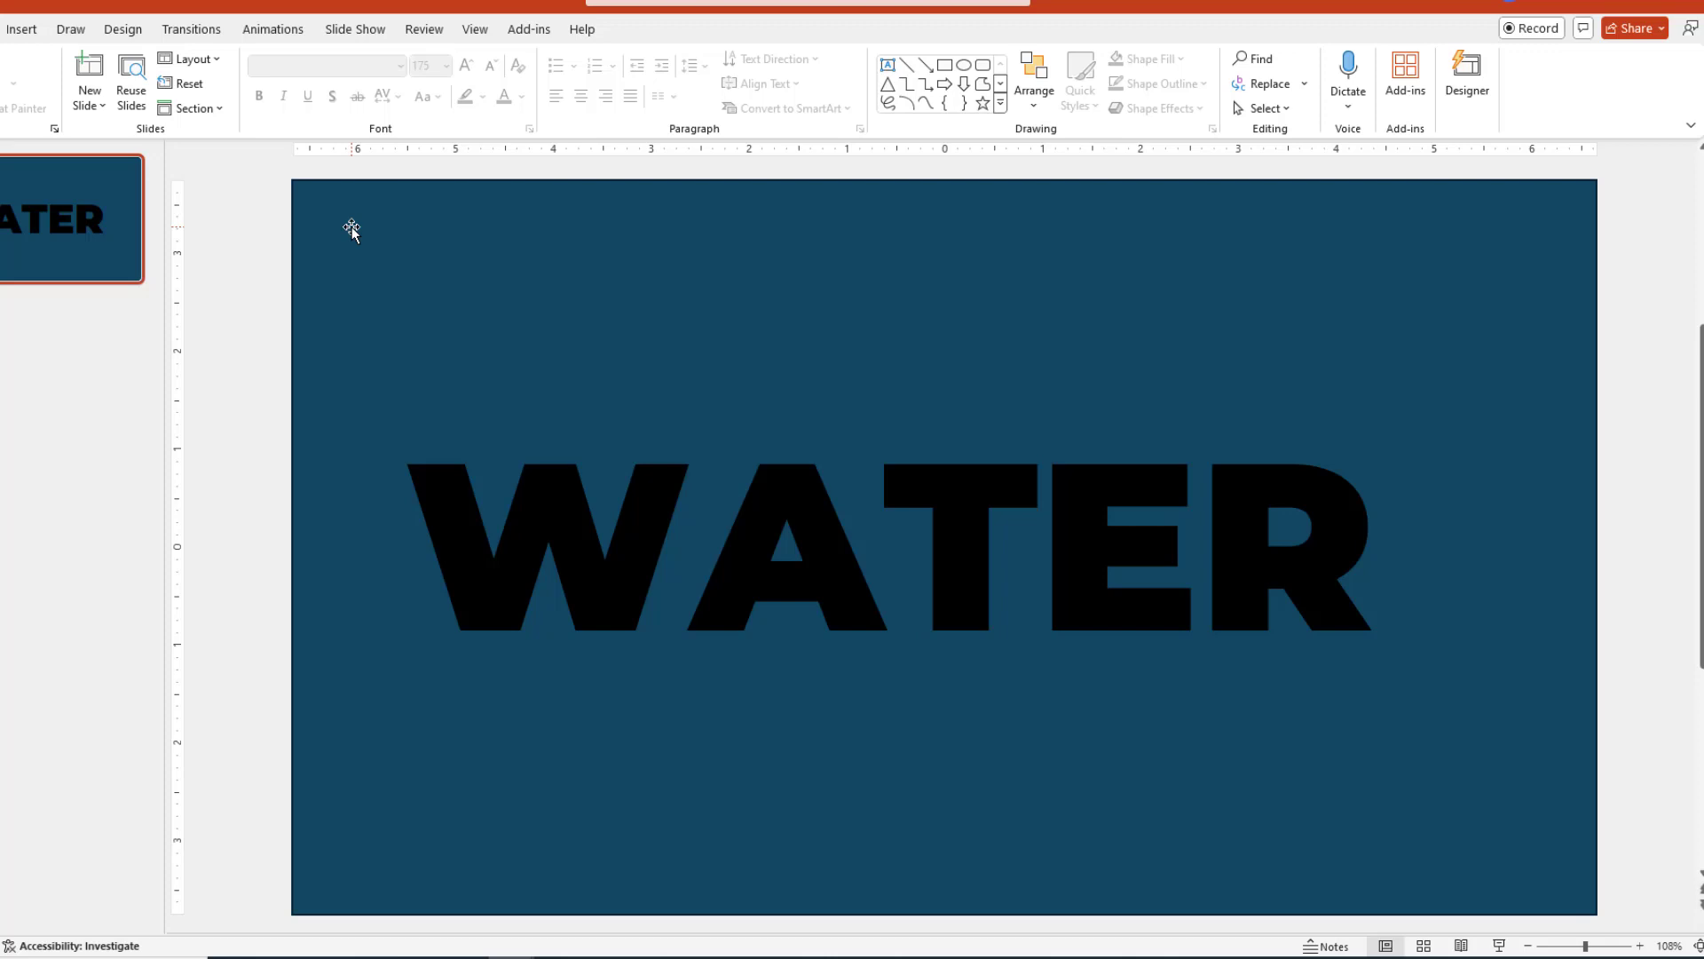
Select the teal rectangle, then the WATER text, and apply Merge Shapes > Subtract.
left_click(351, 228)
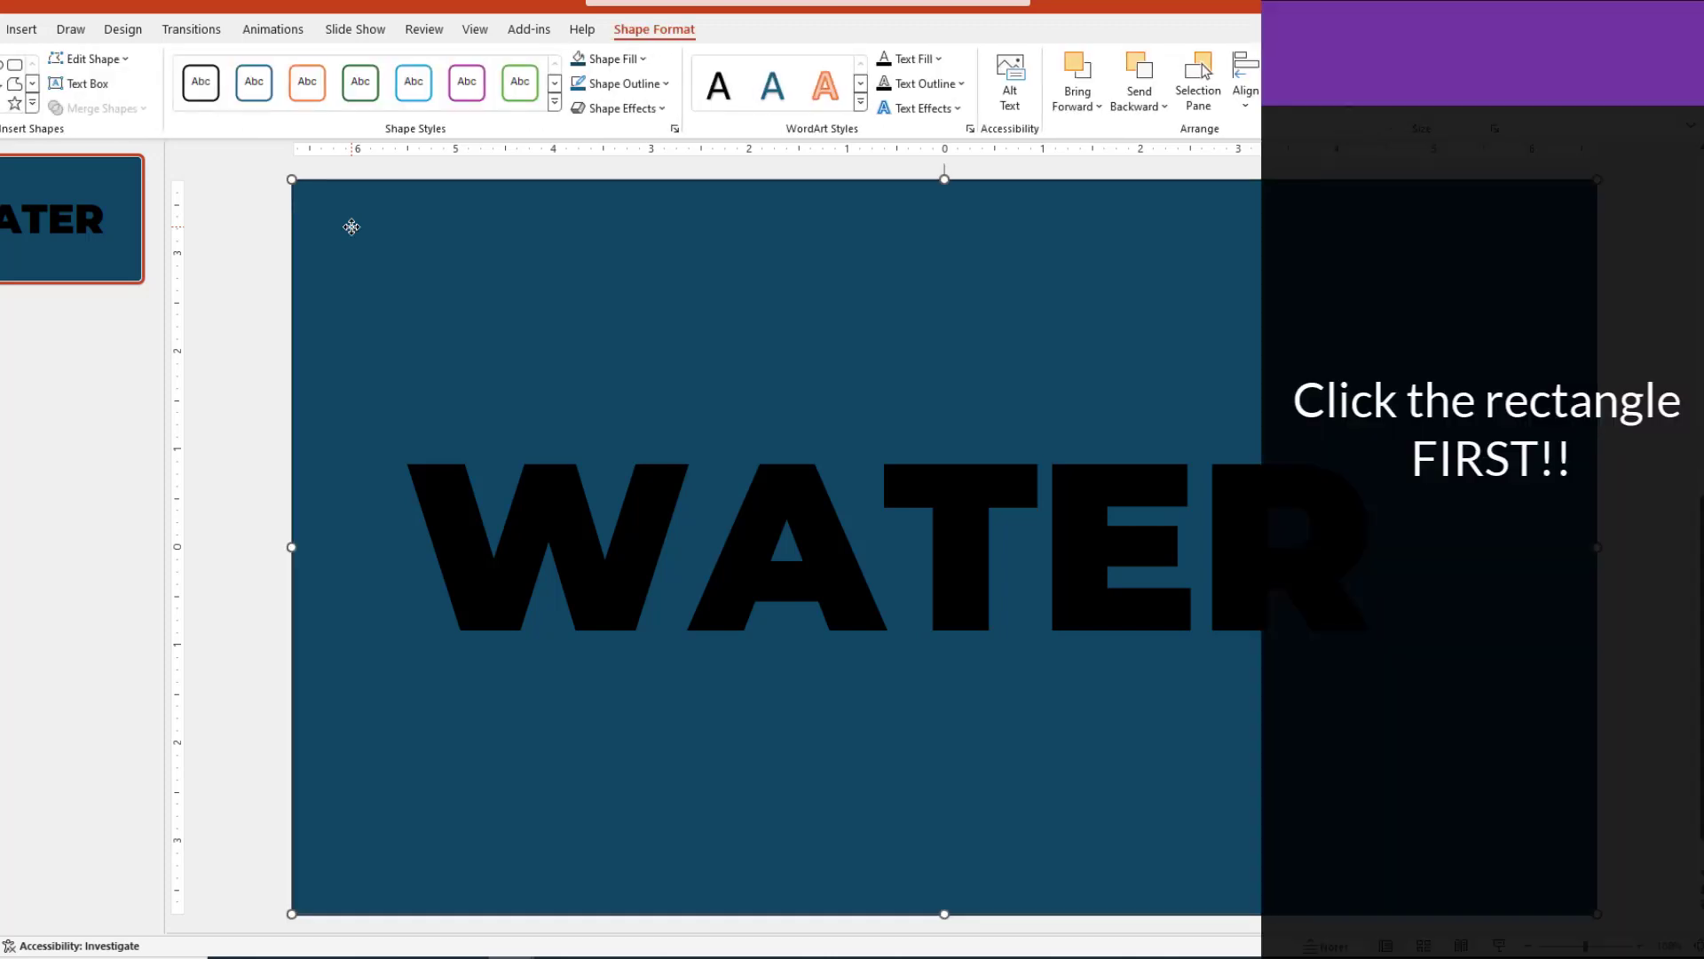
left_click(667, 488, "shift")
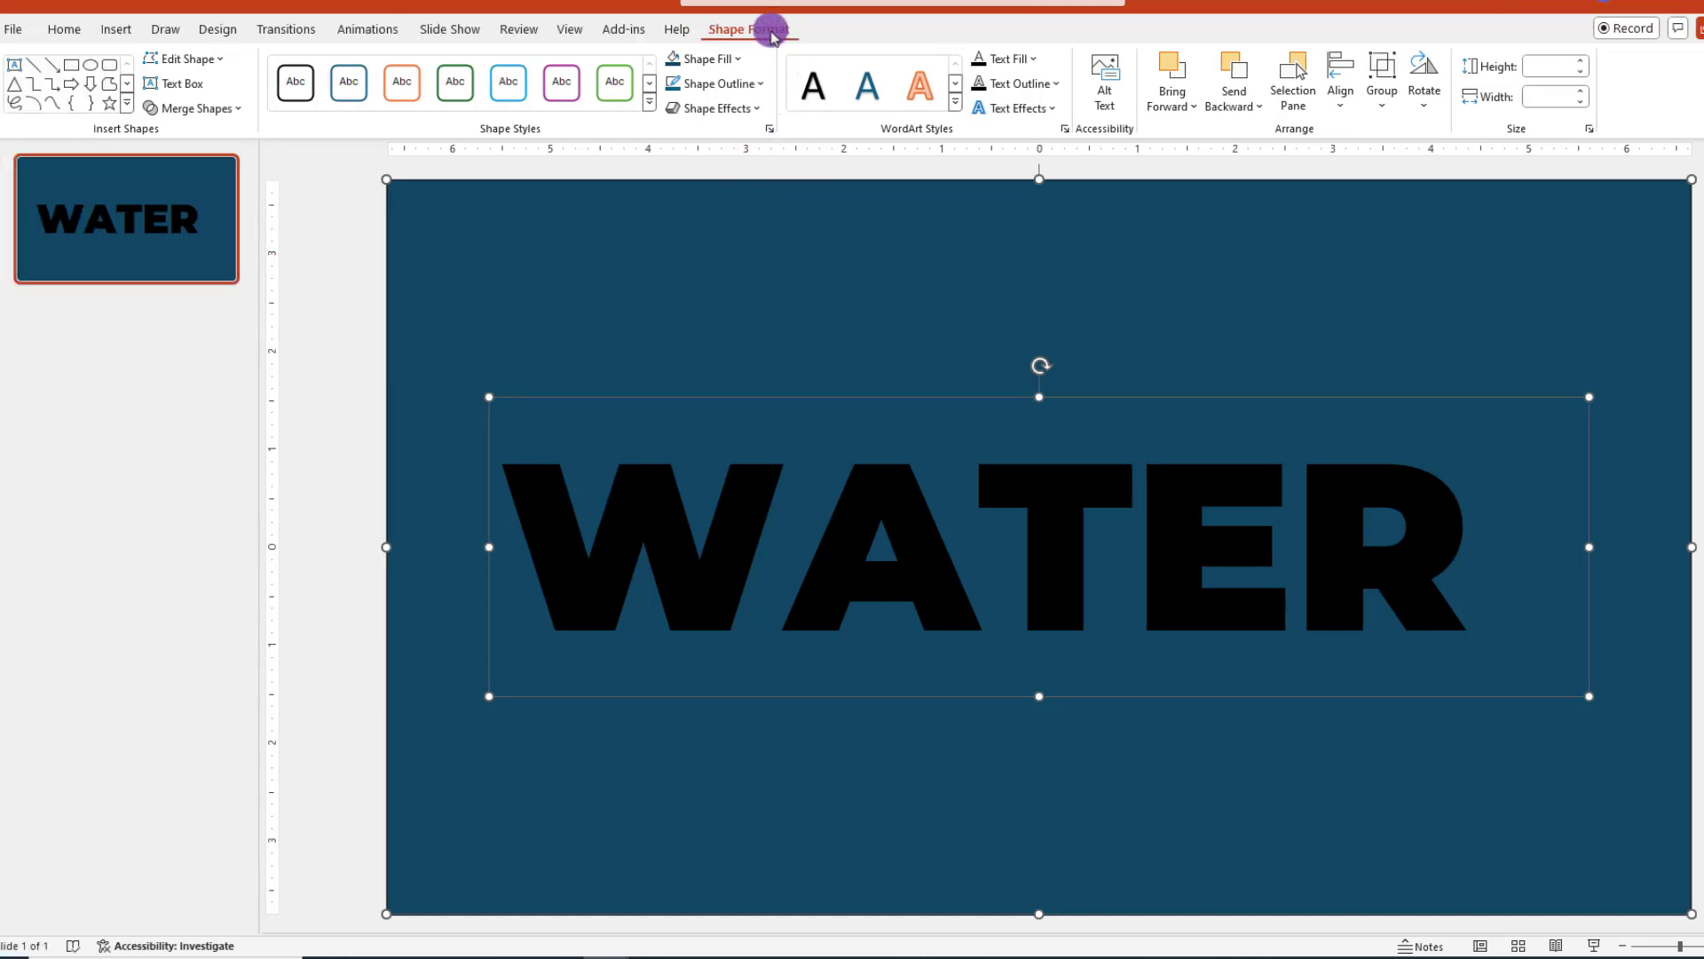
left_click(238, 108)
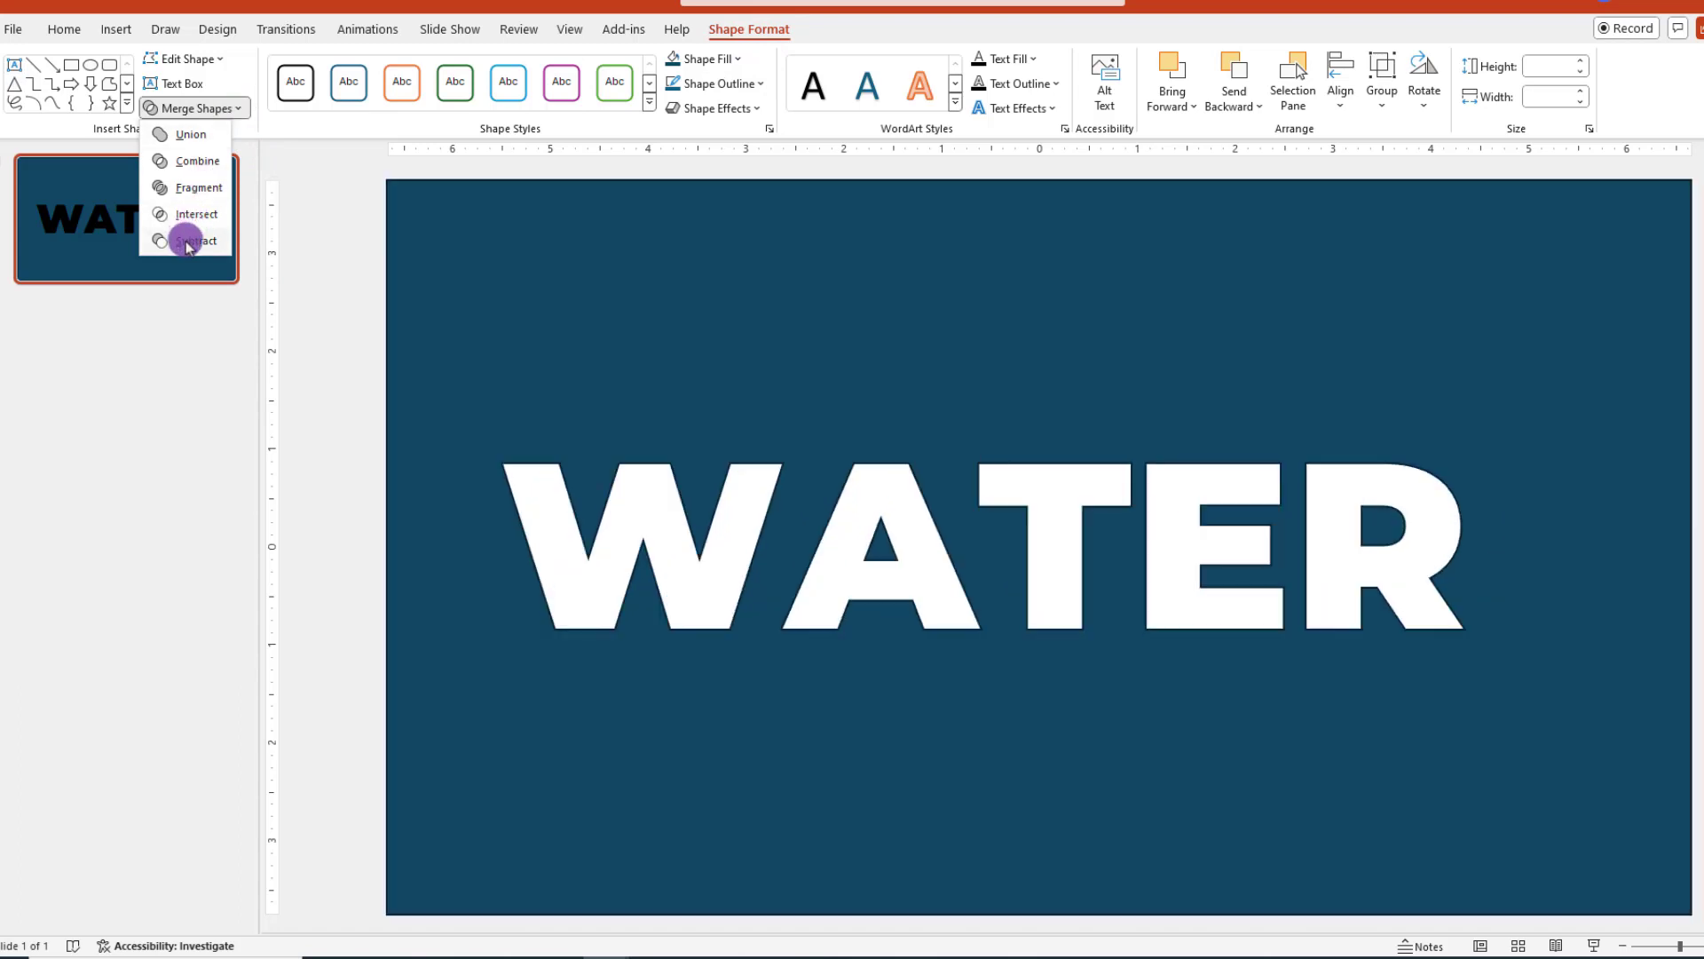
left_click(187, 242)
left_click(328, 316)
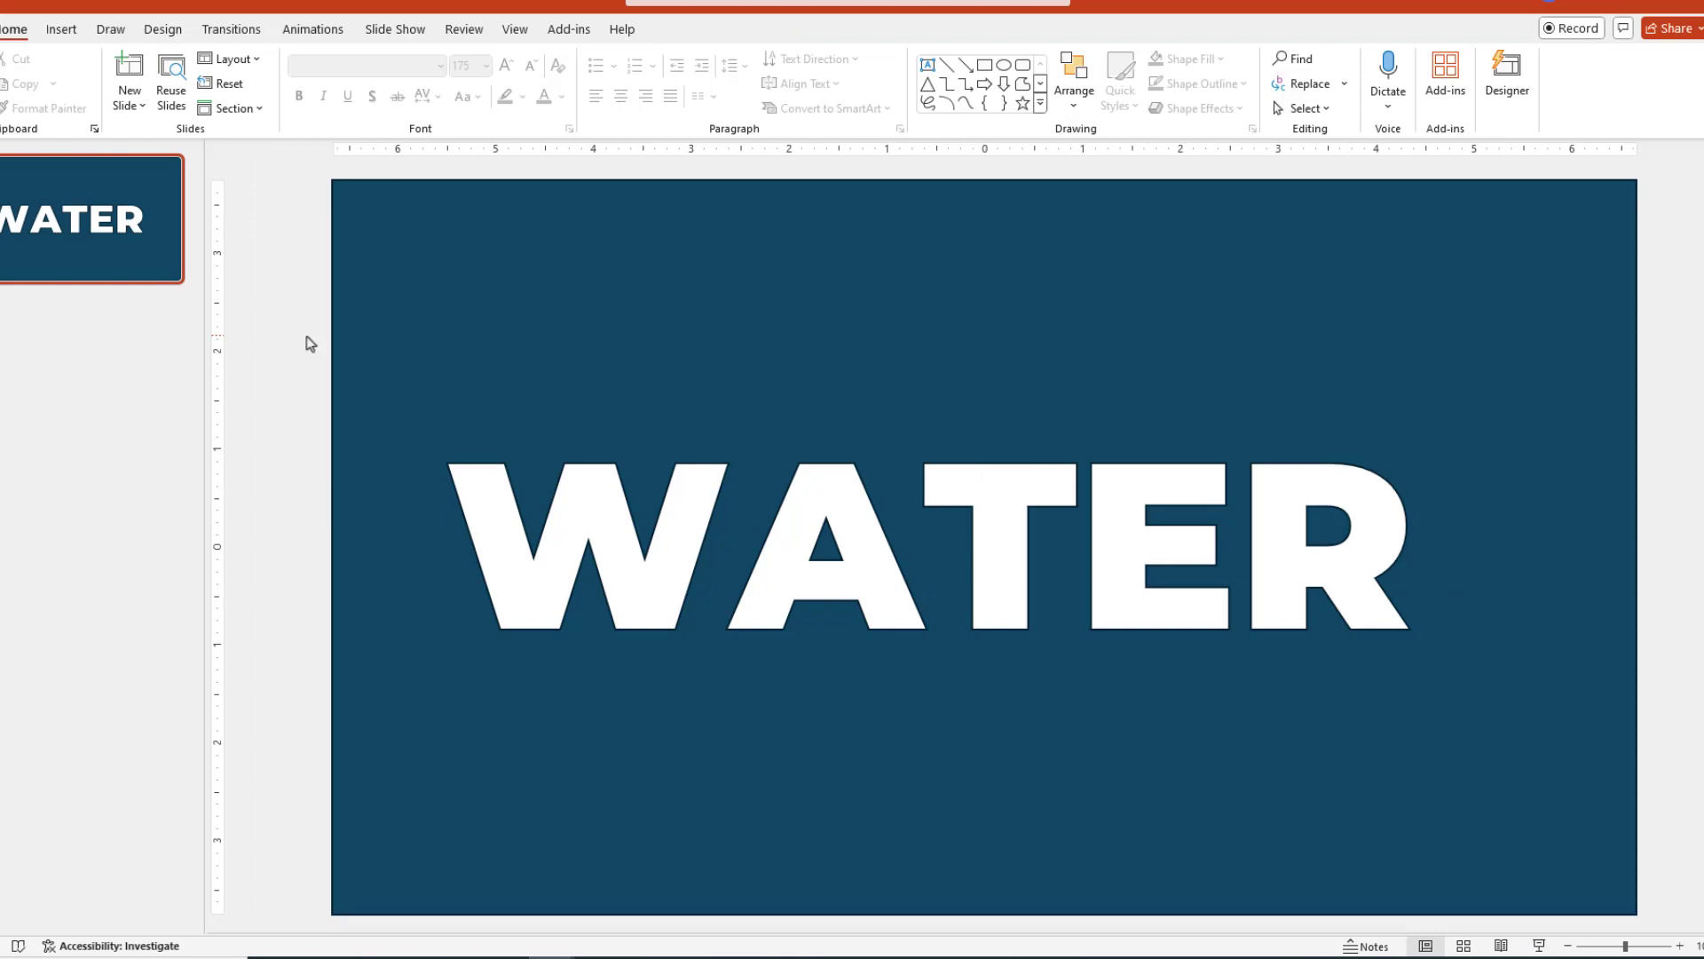
Search the stock videos for water and insert the cyan rippling water clip.
left_click(69, 33)
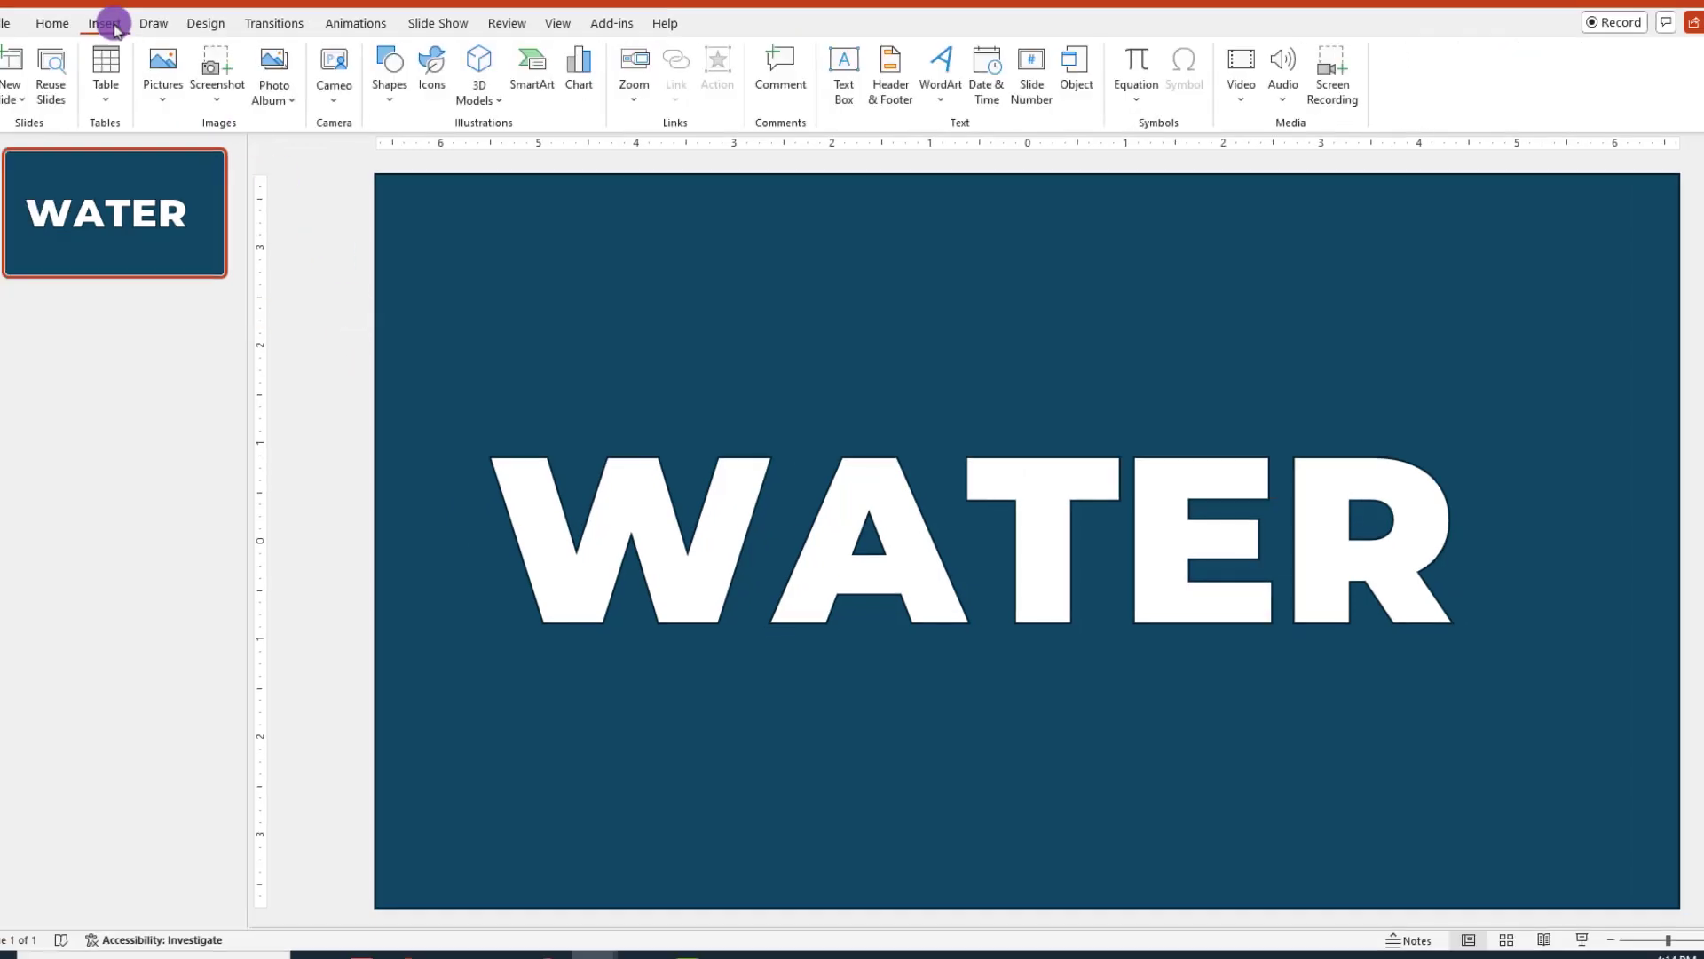
left_click(1242, 101)
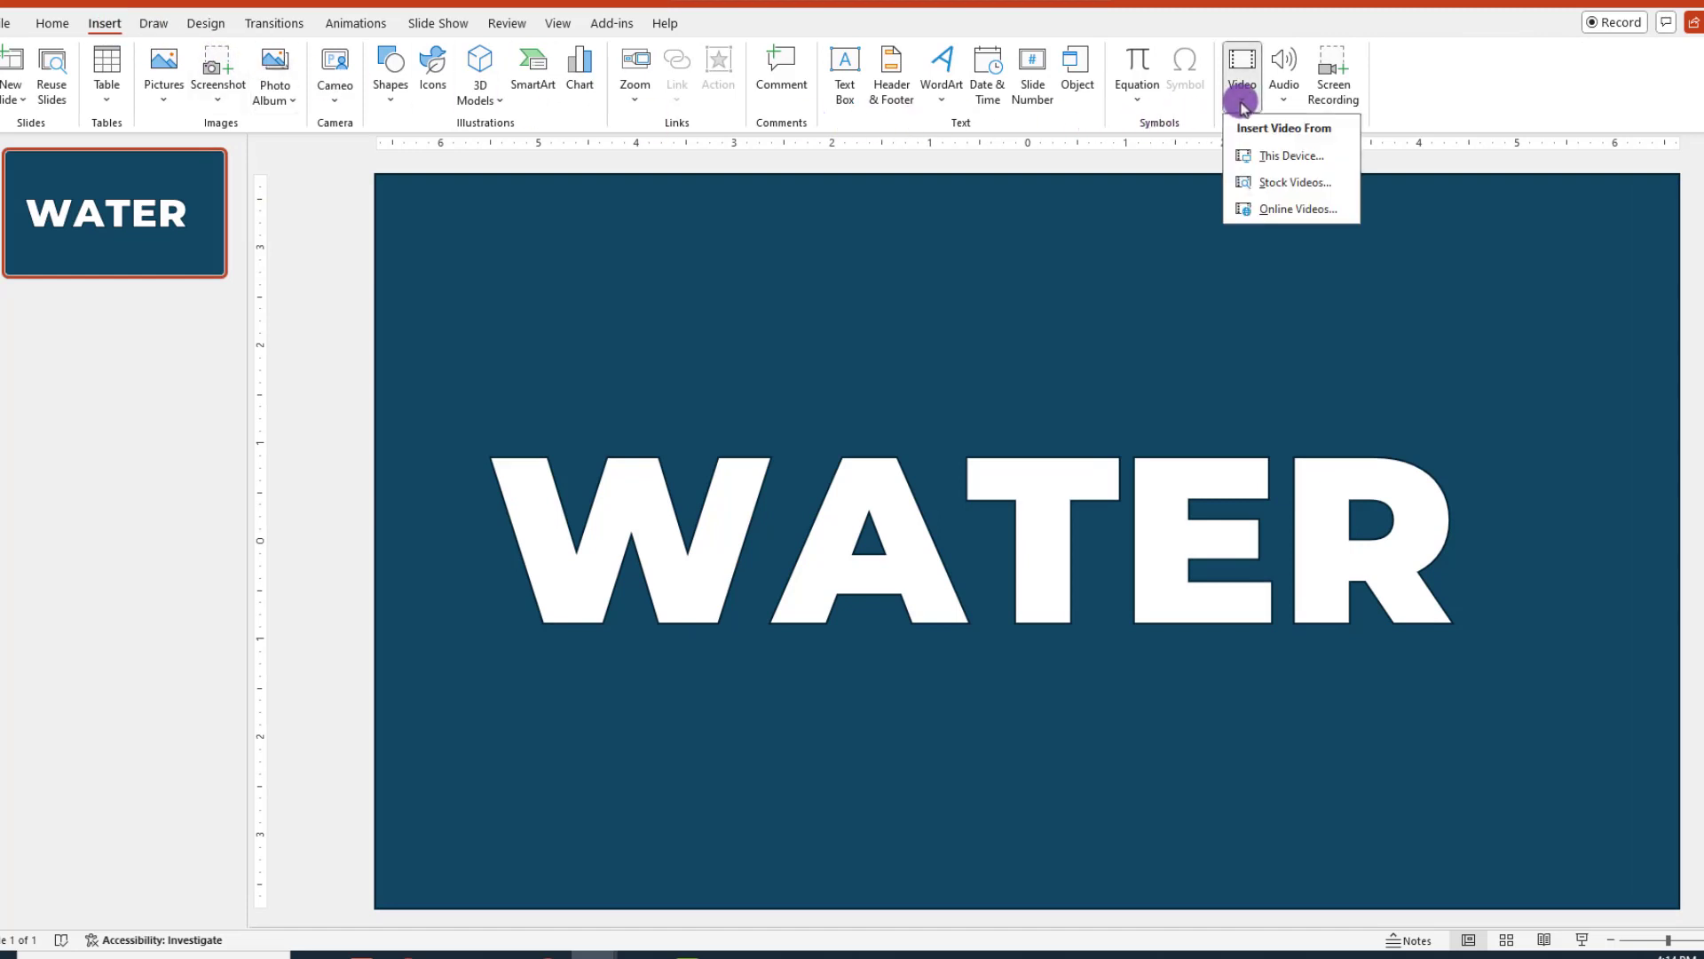
left_click(1268, 181)
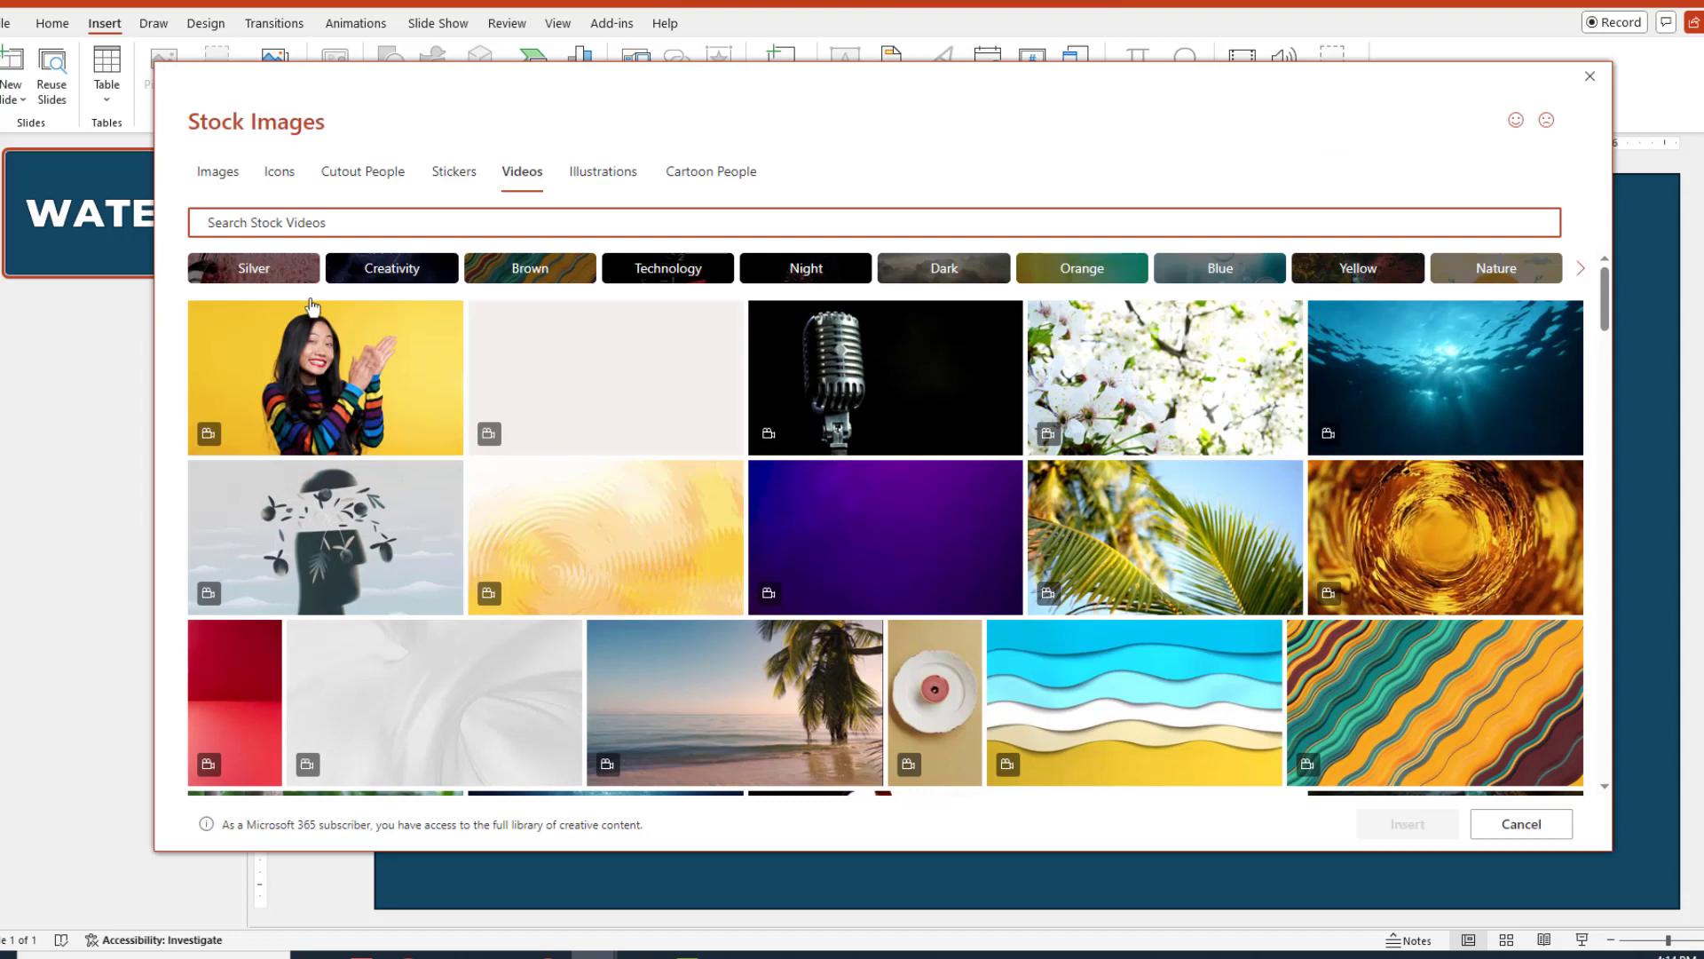
type("water")
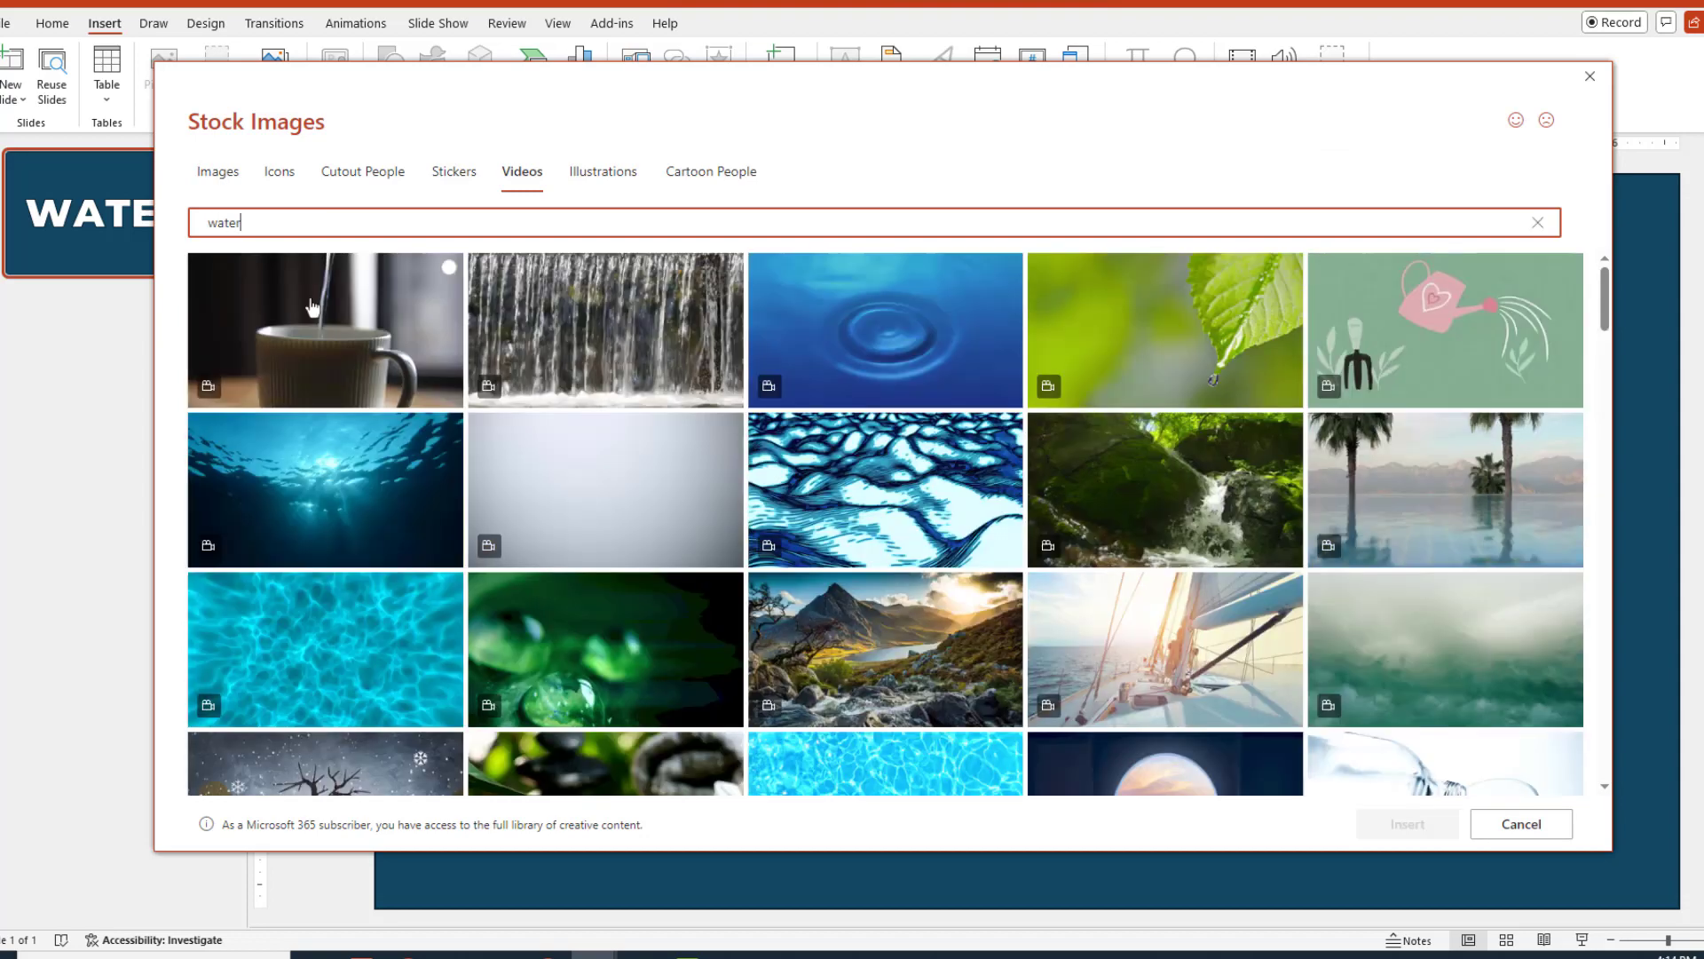
scroll(1100, 681, "down", 3)
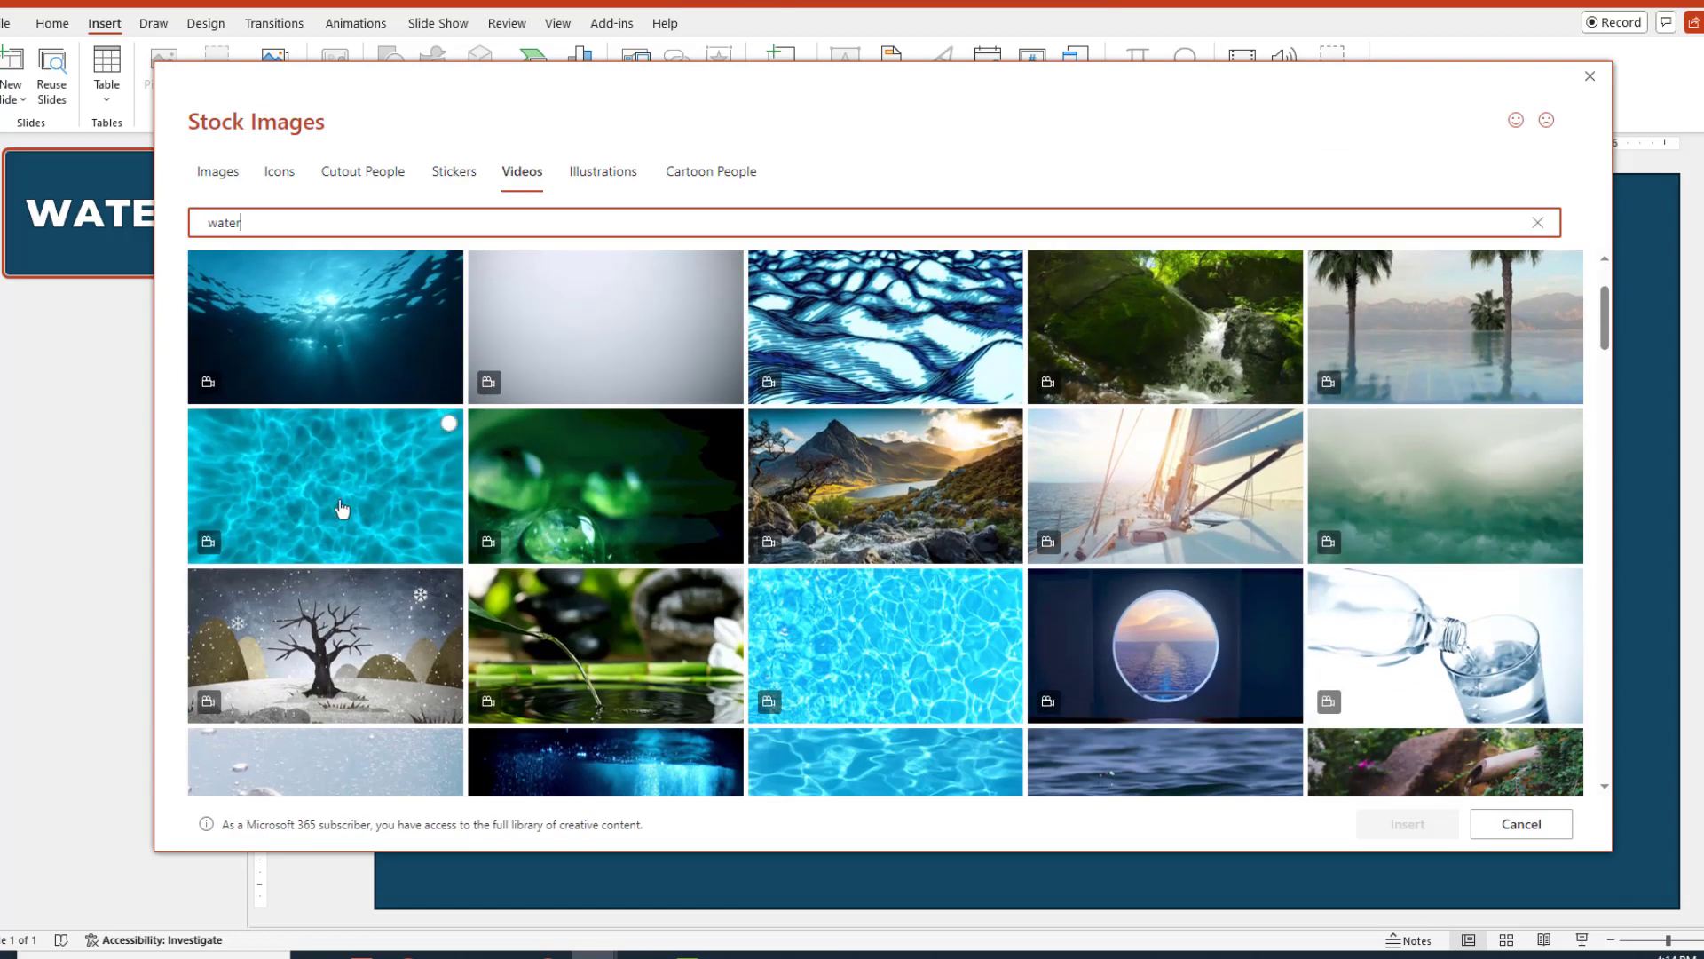
left_click(342, 501)
left_click(1401, 826)
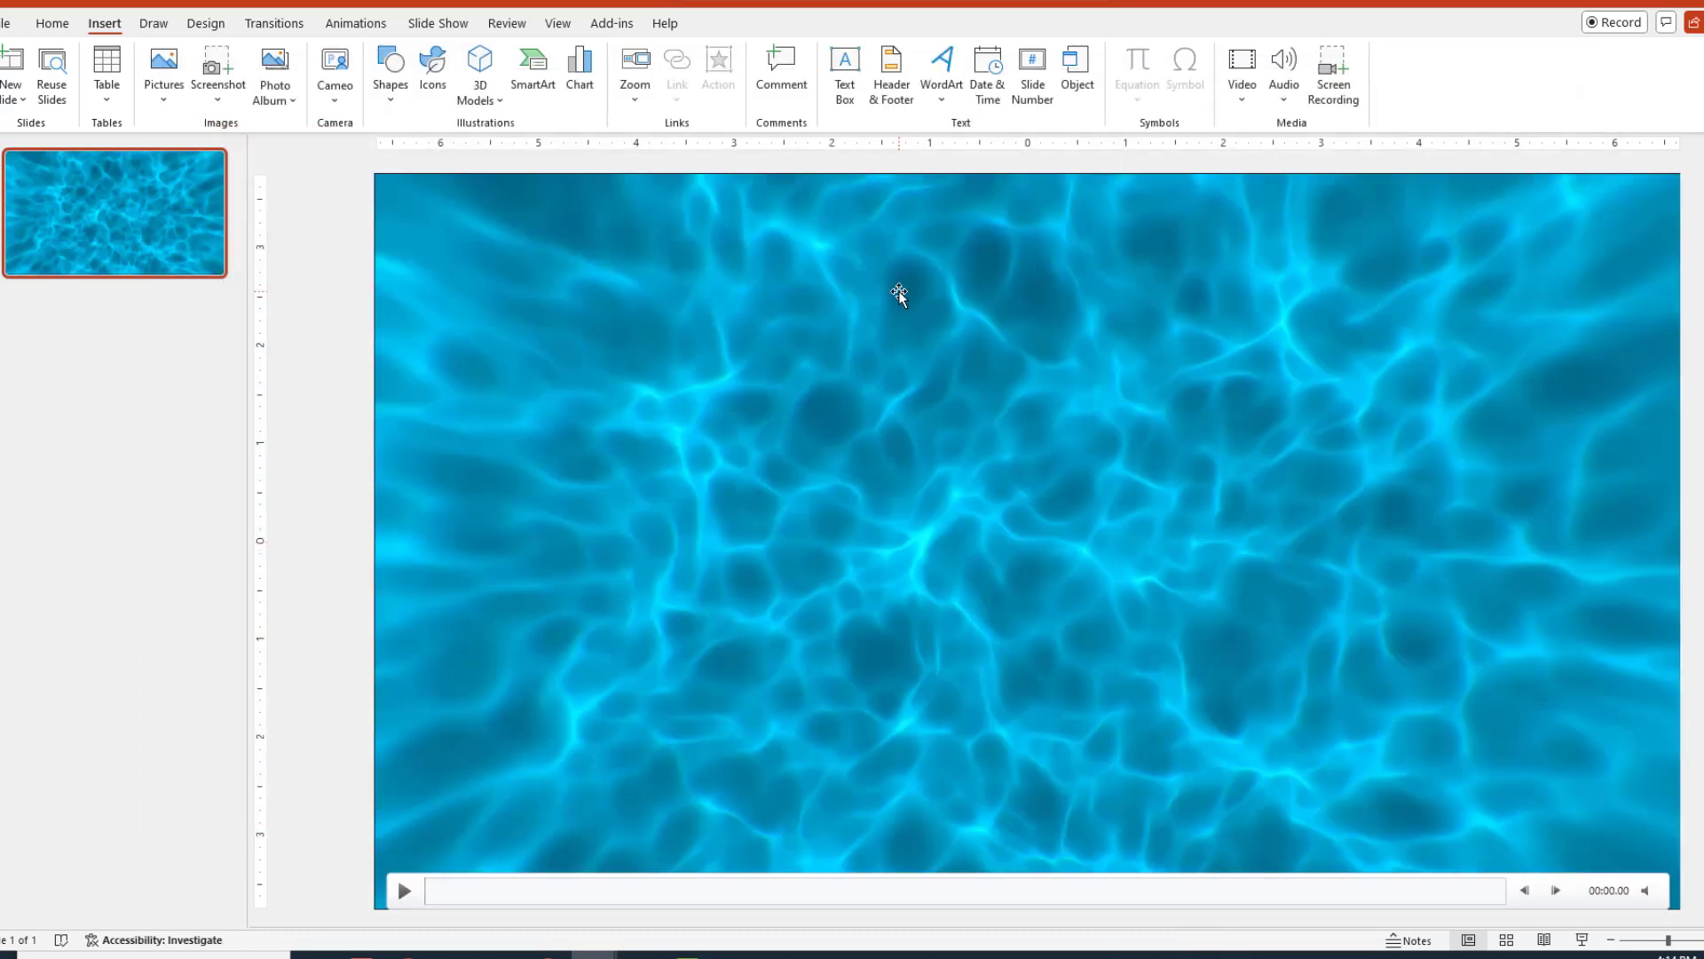
Send the water video to the back behind the teal rectangle, then deselect it to see water-filled letters.
right_click(899, 291)
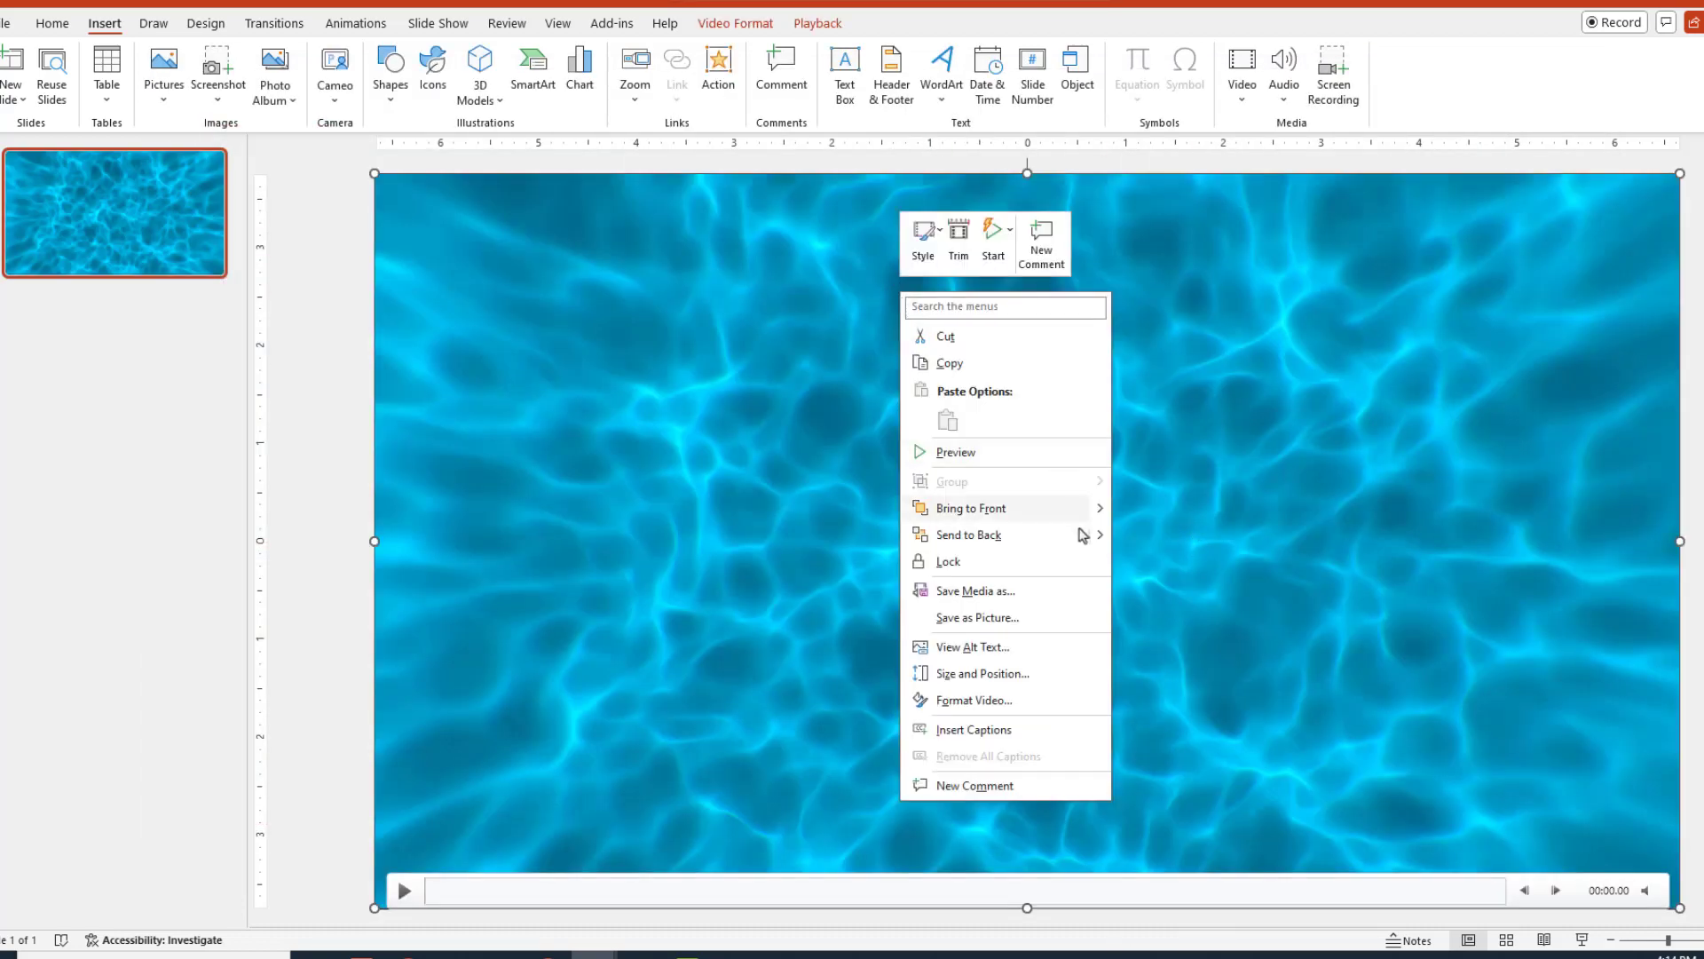
mouse_move(1092, 535)
left_click(1159, 541)
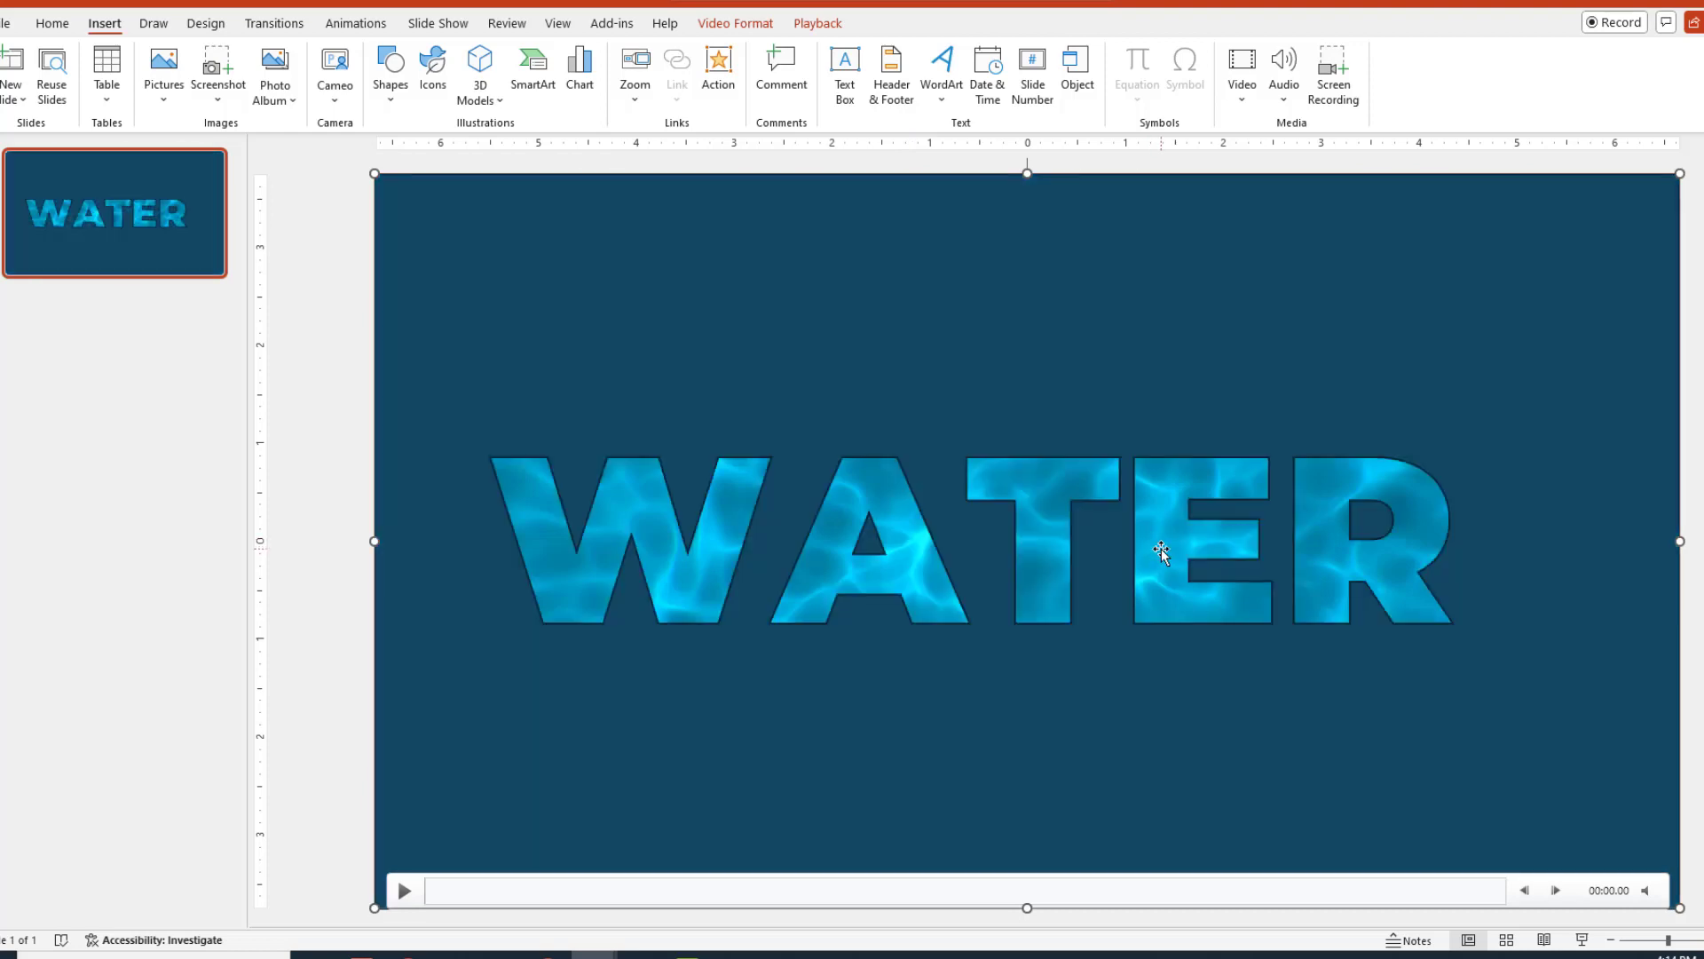
left_click(338, 388)
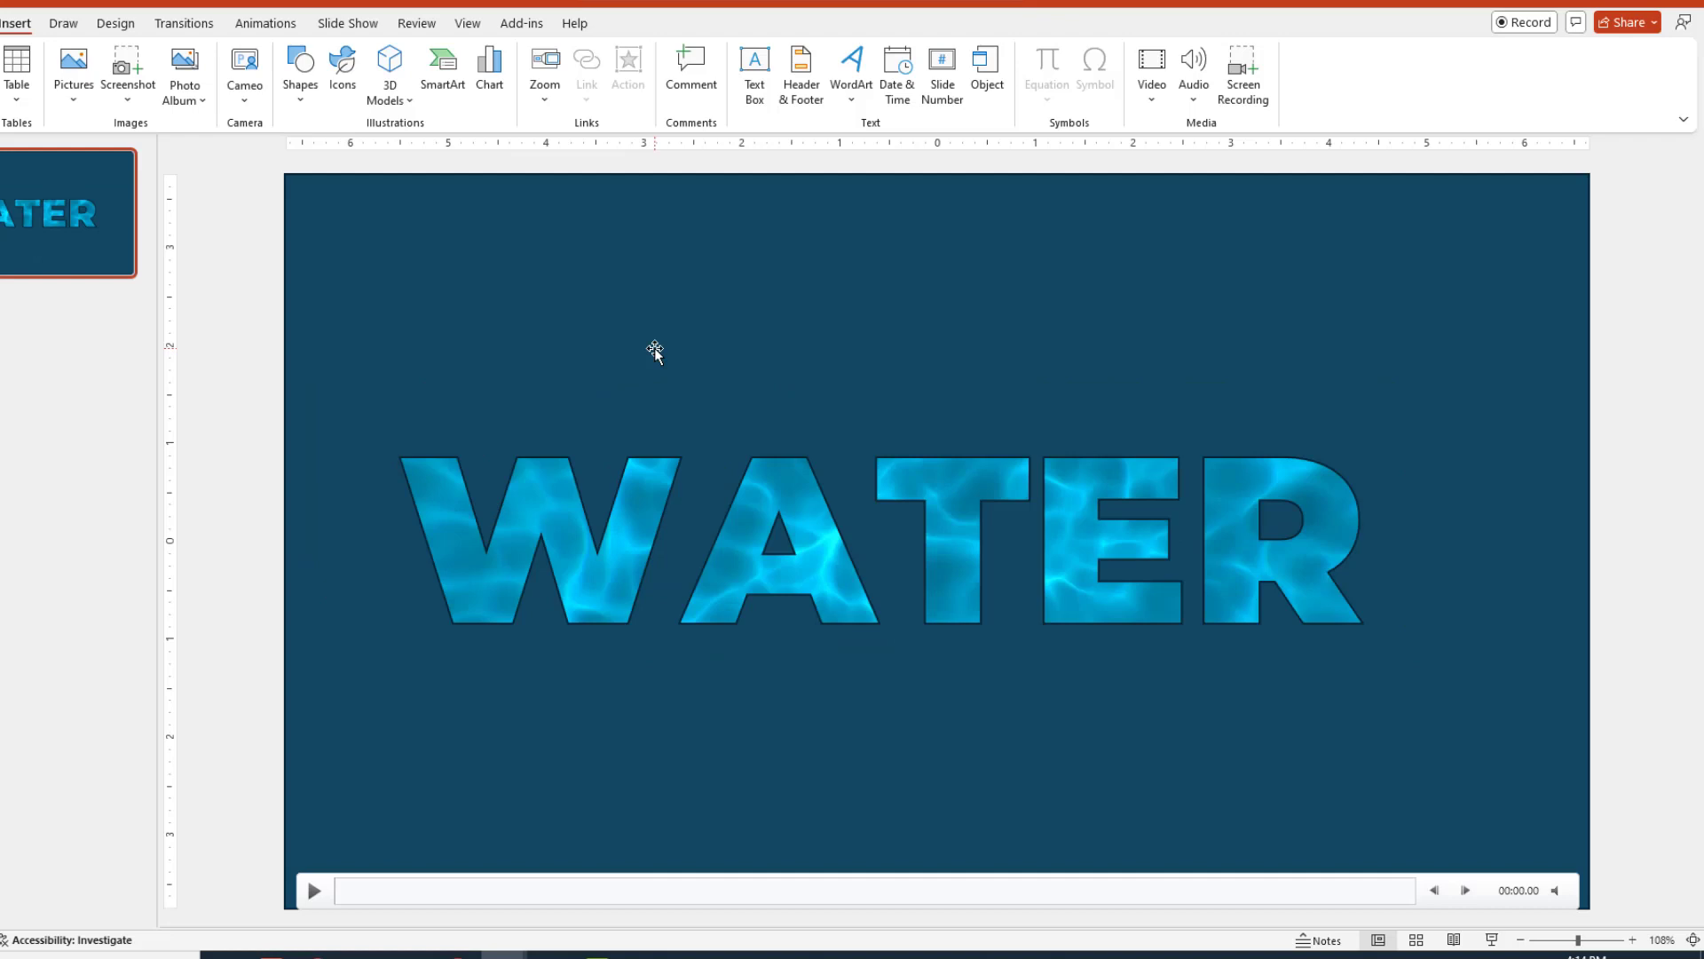
In Format Shape, set the teal rectangle's fill transparency to 7%.
left_click(654, 349)
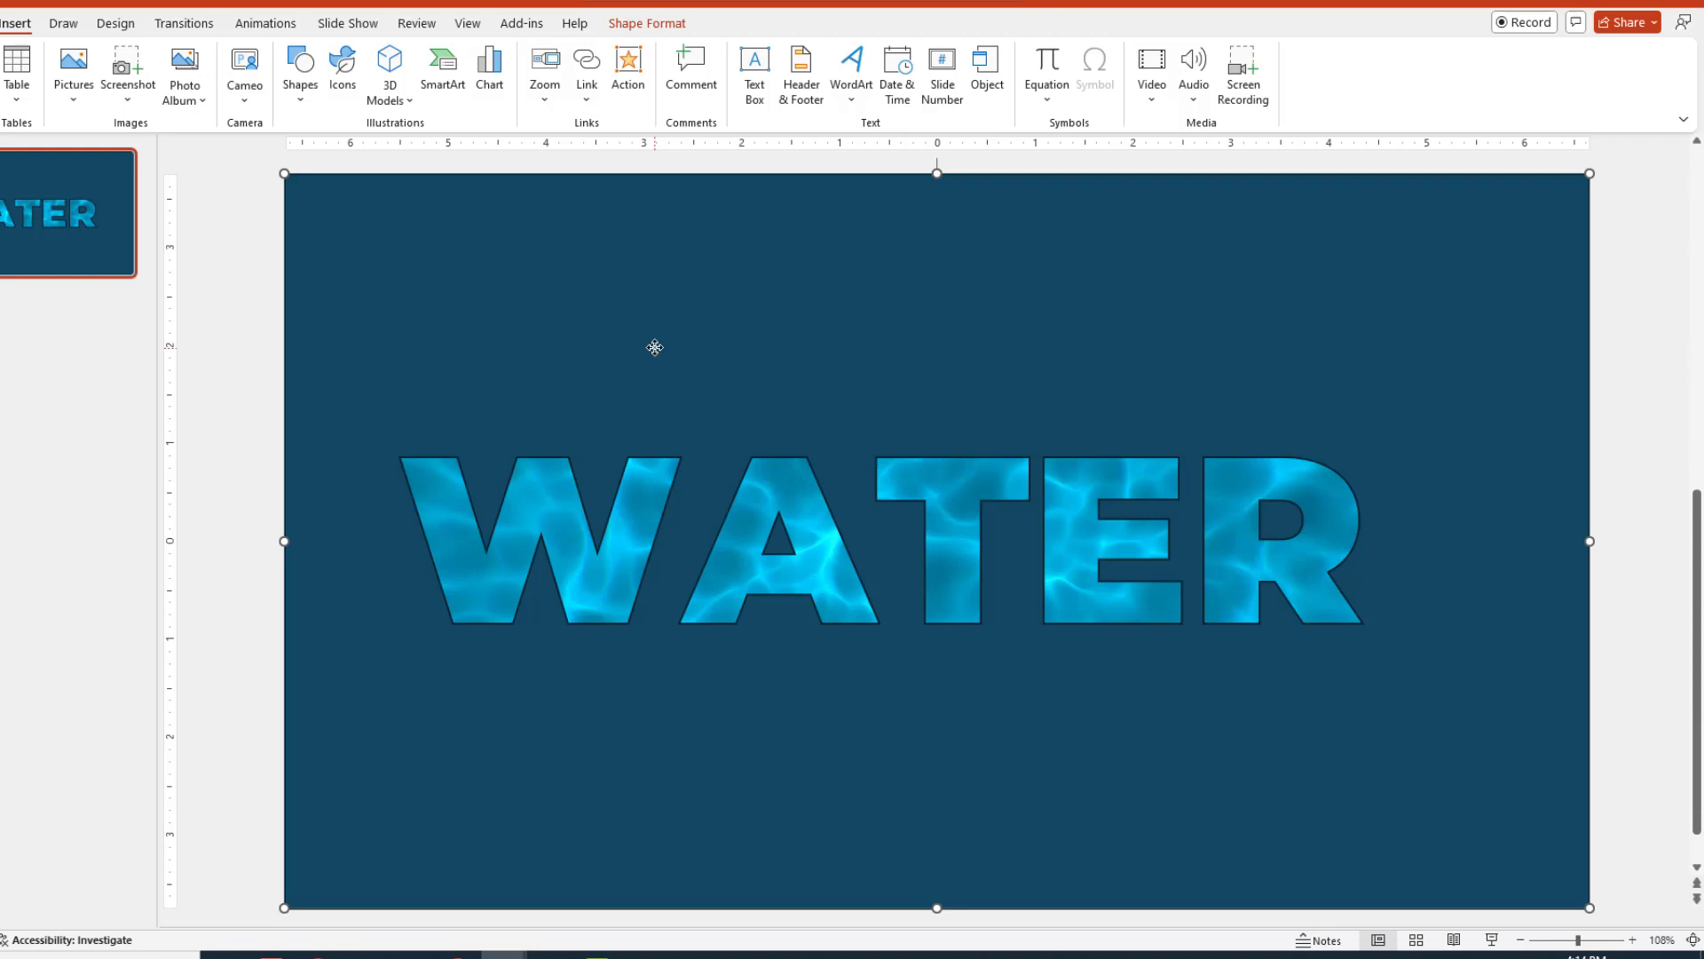
right_click(655, 348)
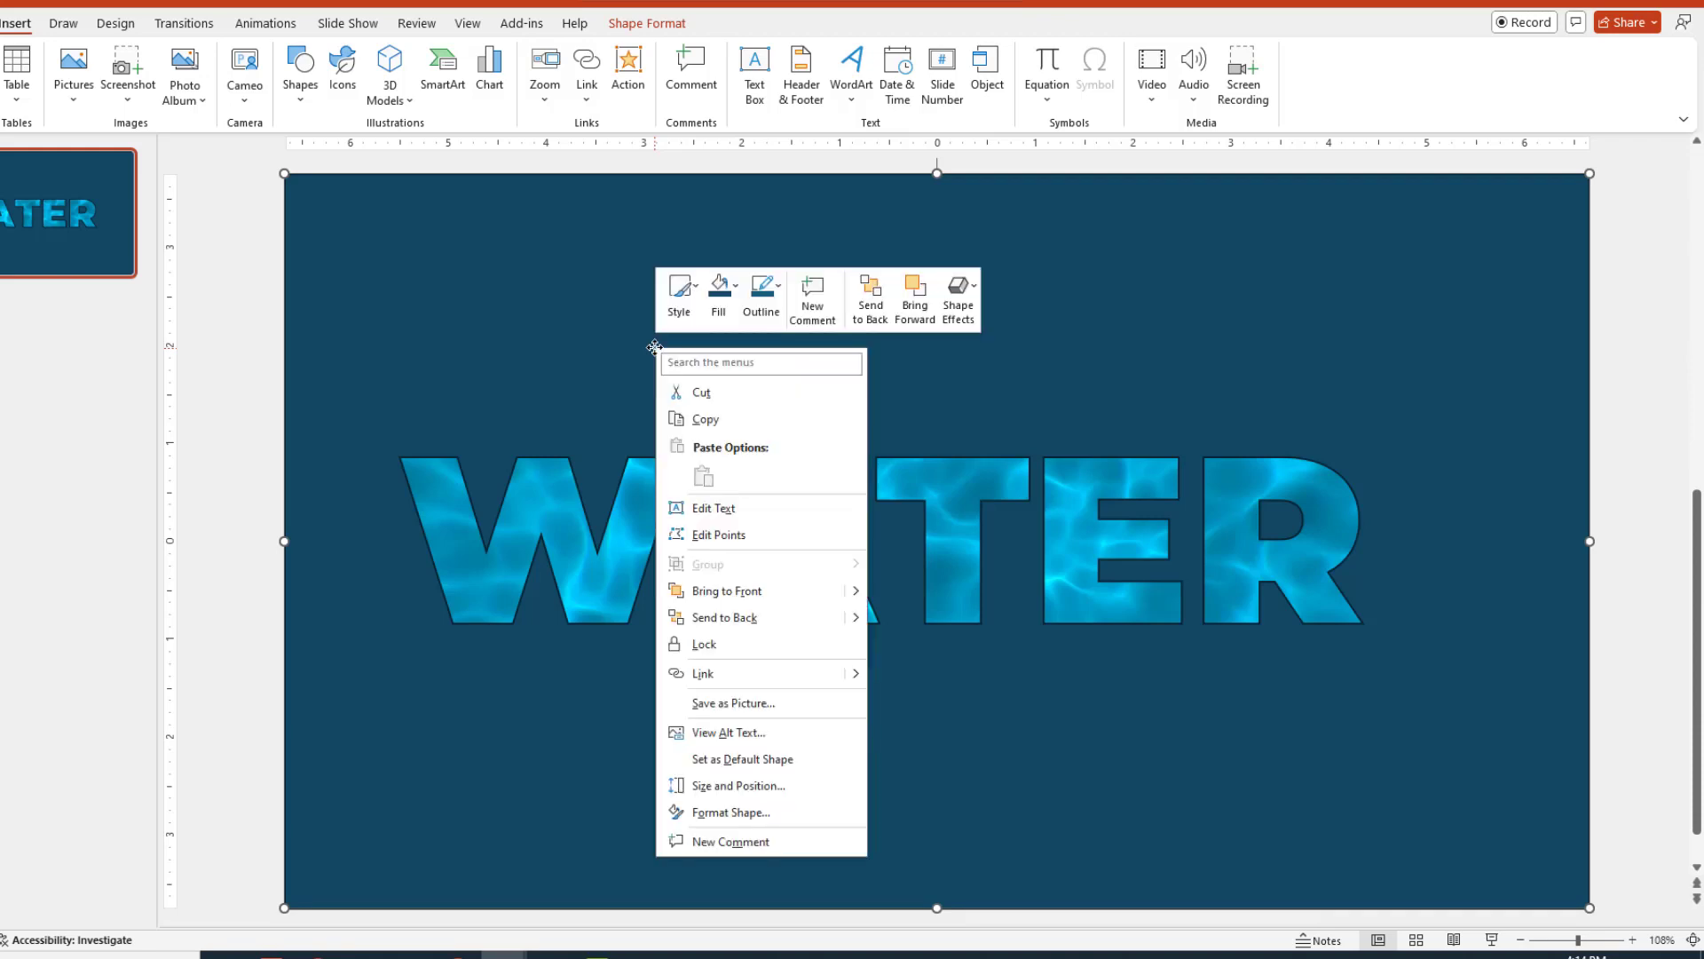
left_click(719, 815)
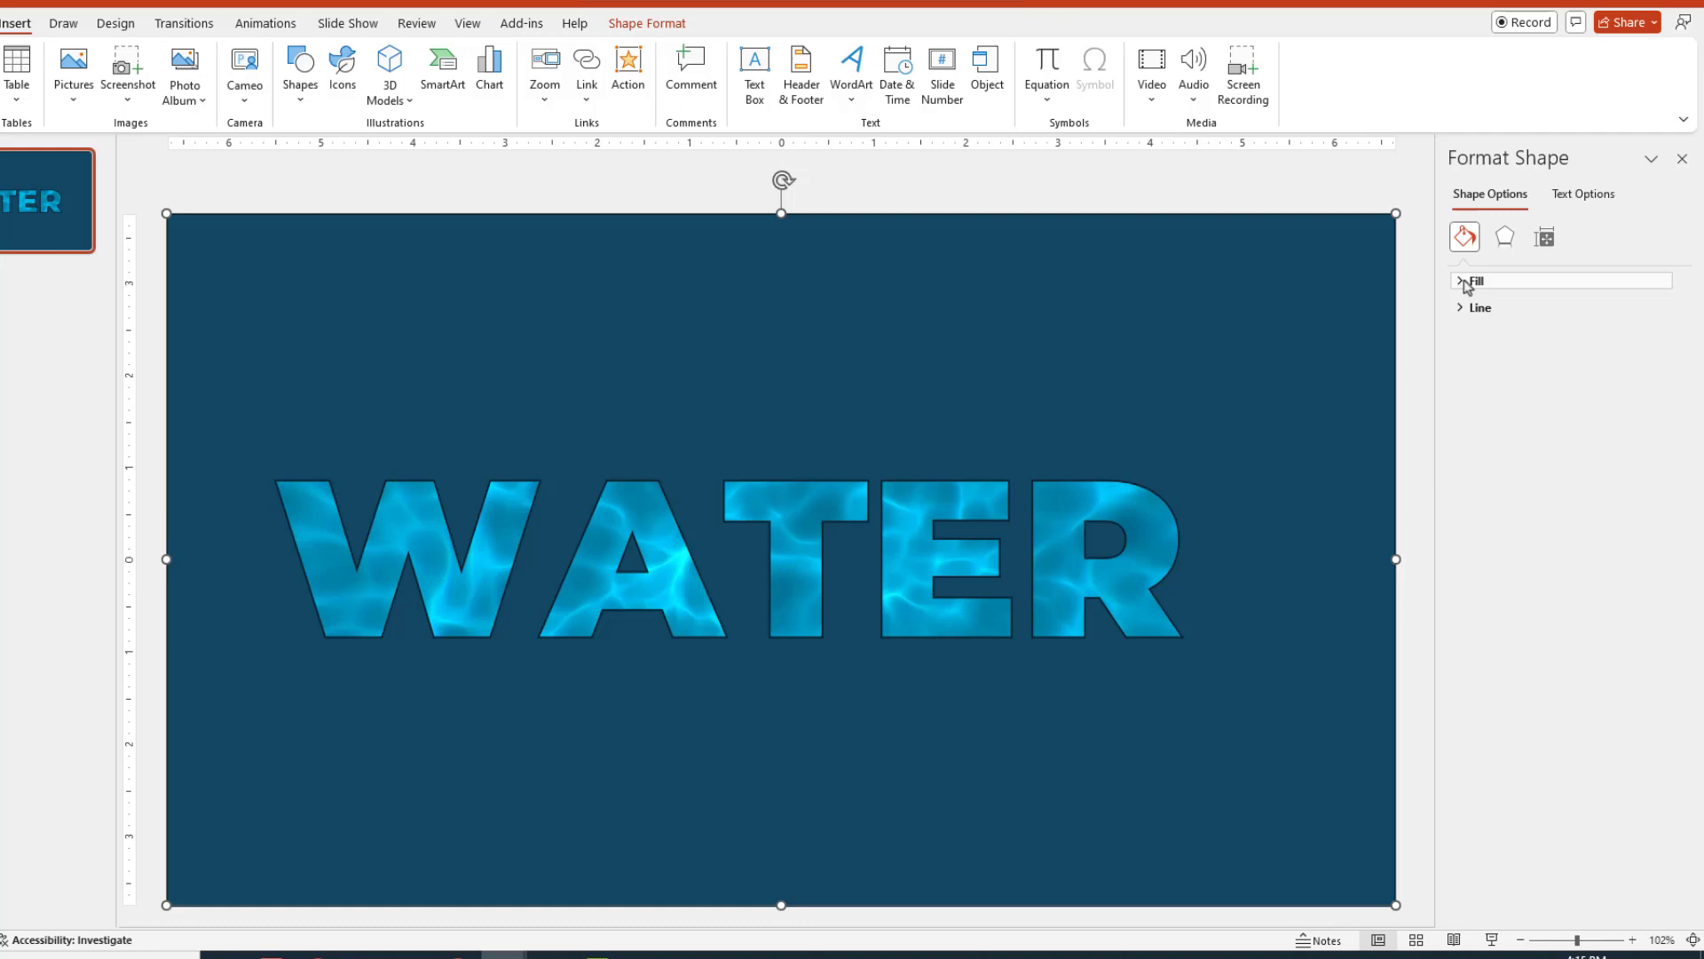
left_click(1466, 280)
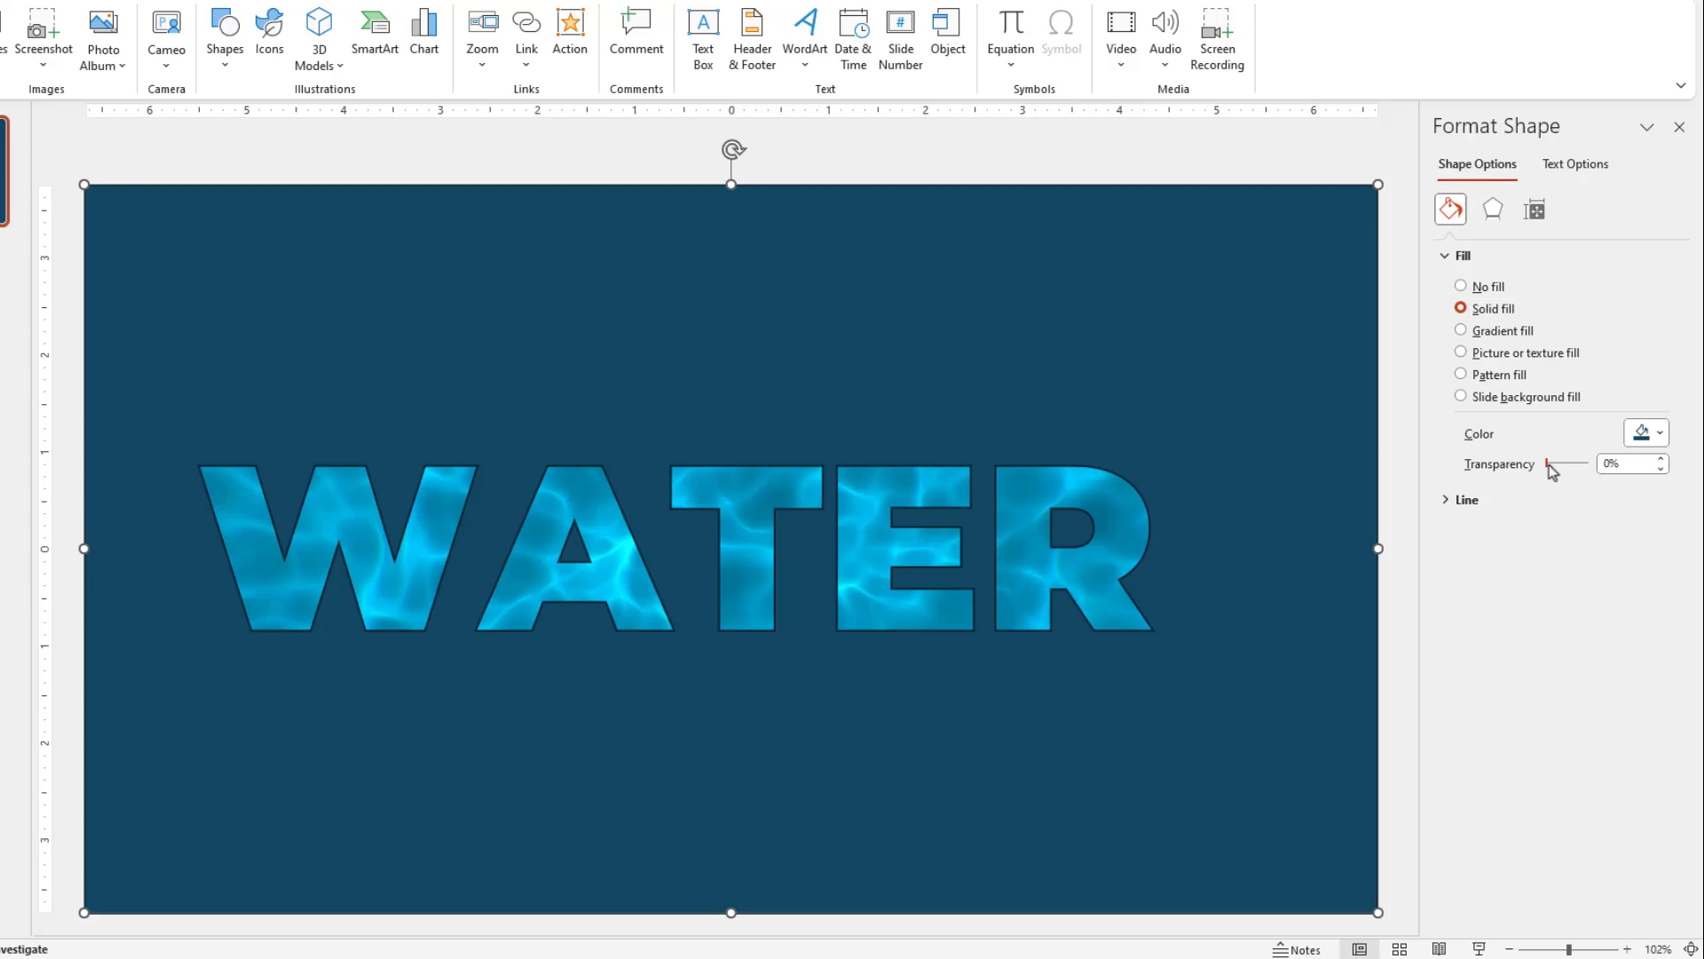
left_click(1595, 464)
type("7")
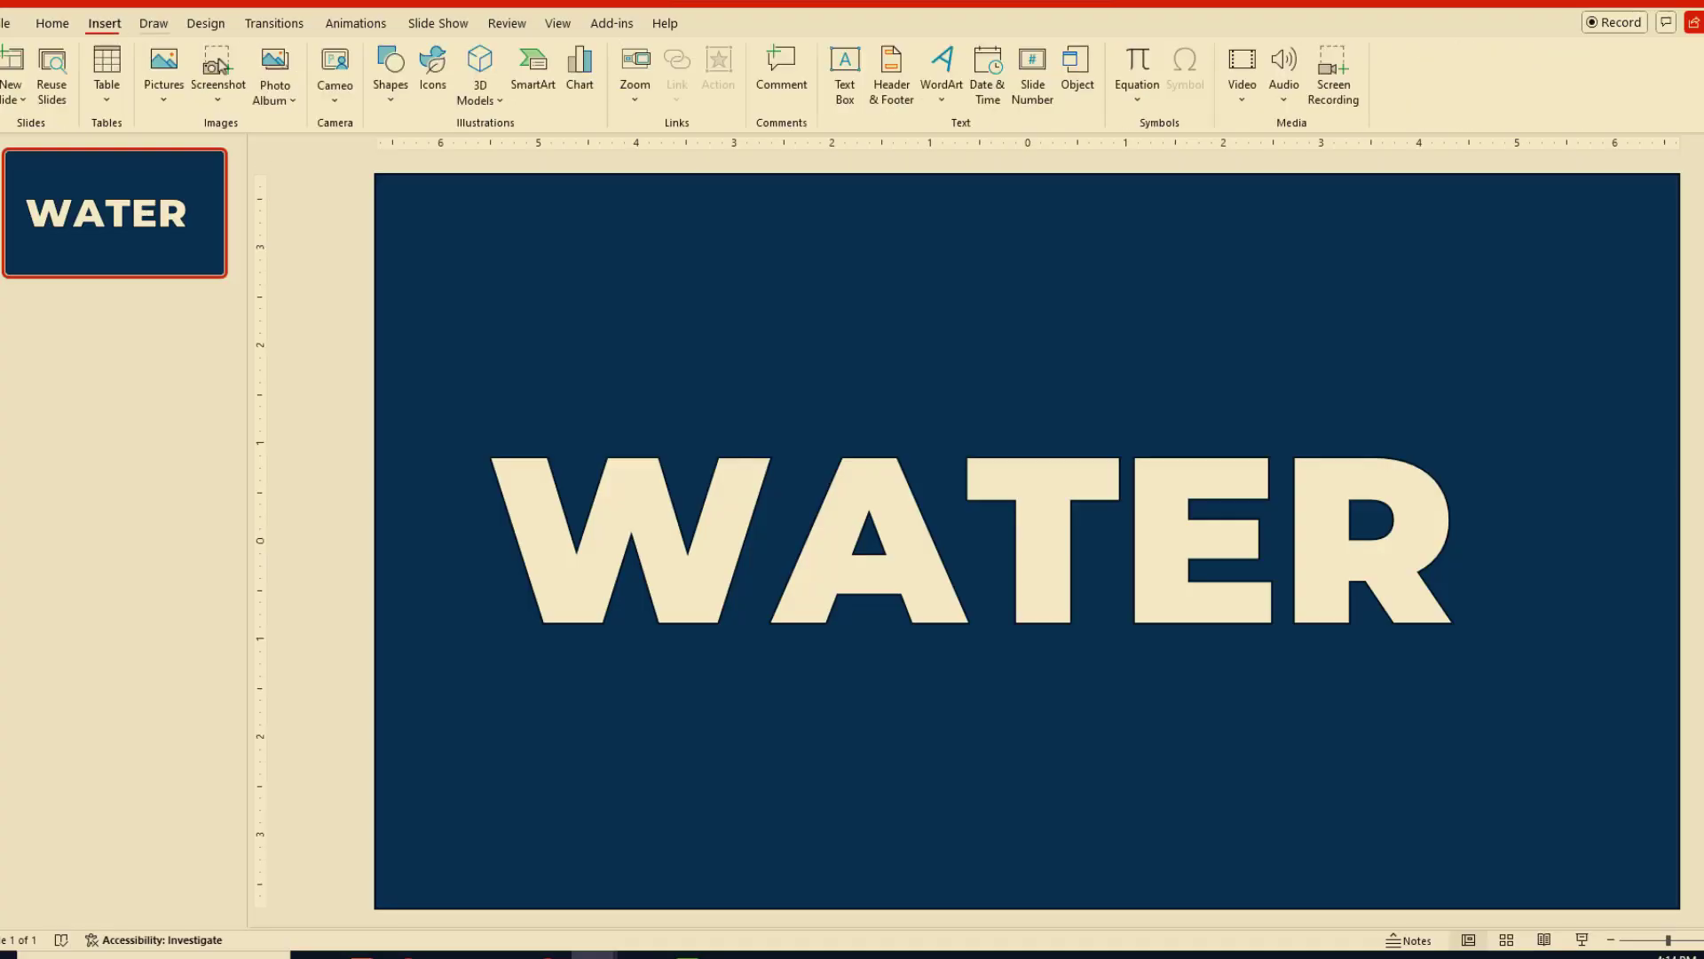
Insert the caustic water stock video, found by searching 'water', onto the WATER slide.
left_click(1243, 80)
left_click(1287, 169)
type("water")
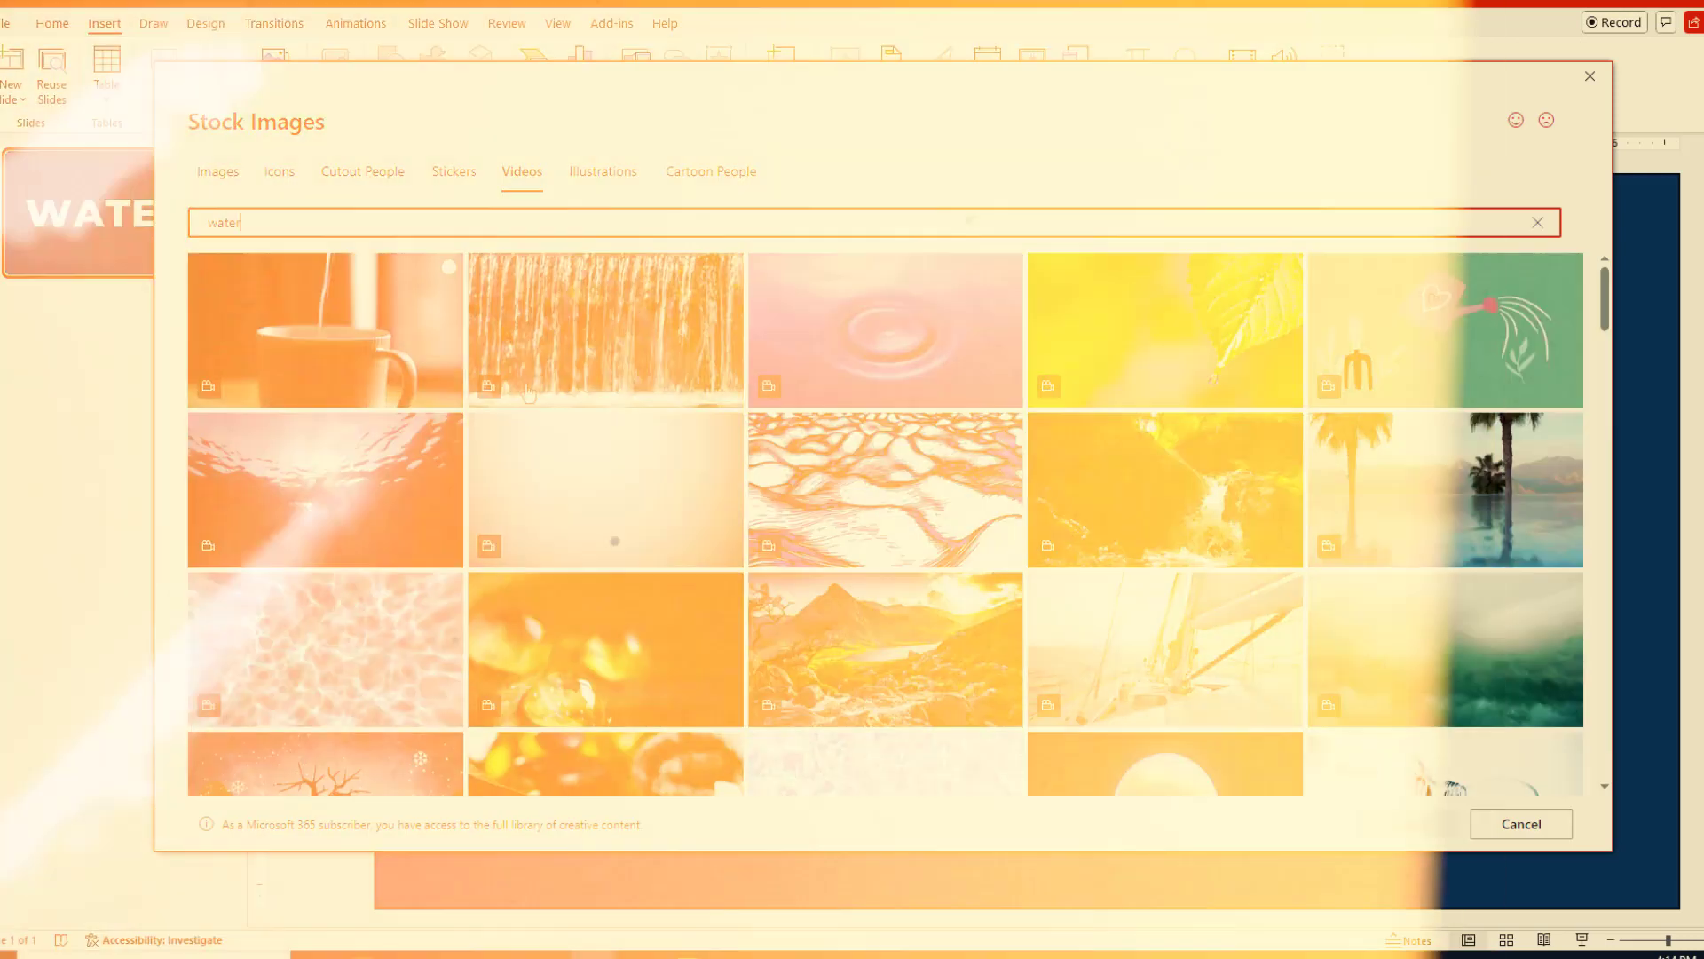
scroll(529, 391, "down", 2)
left_click(335, 497)
left_click(1411, 824)
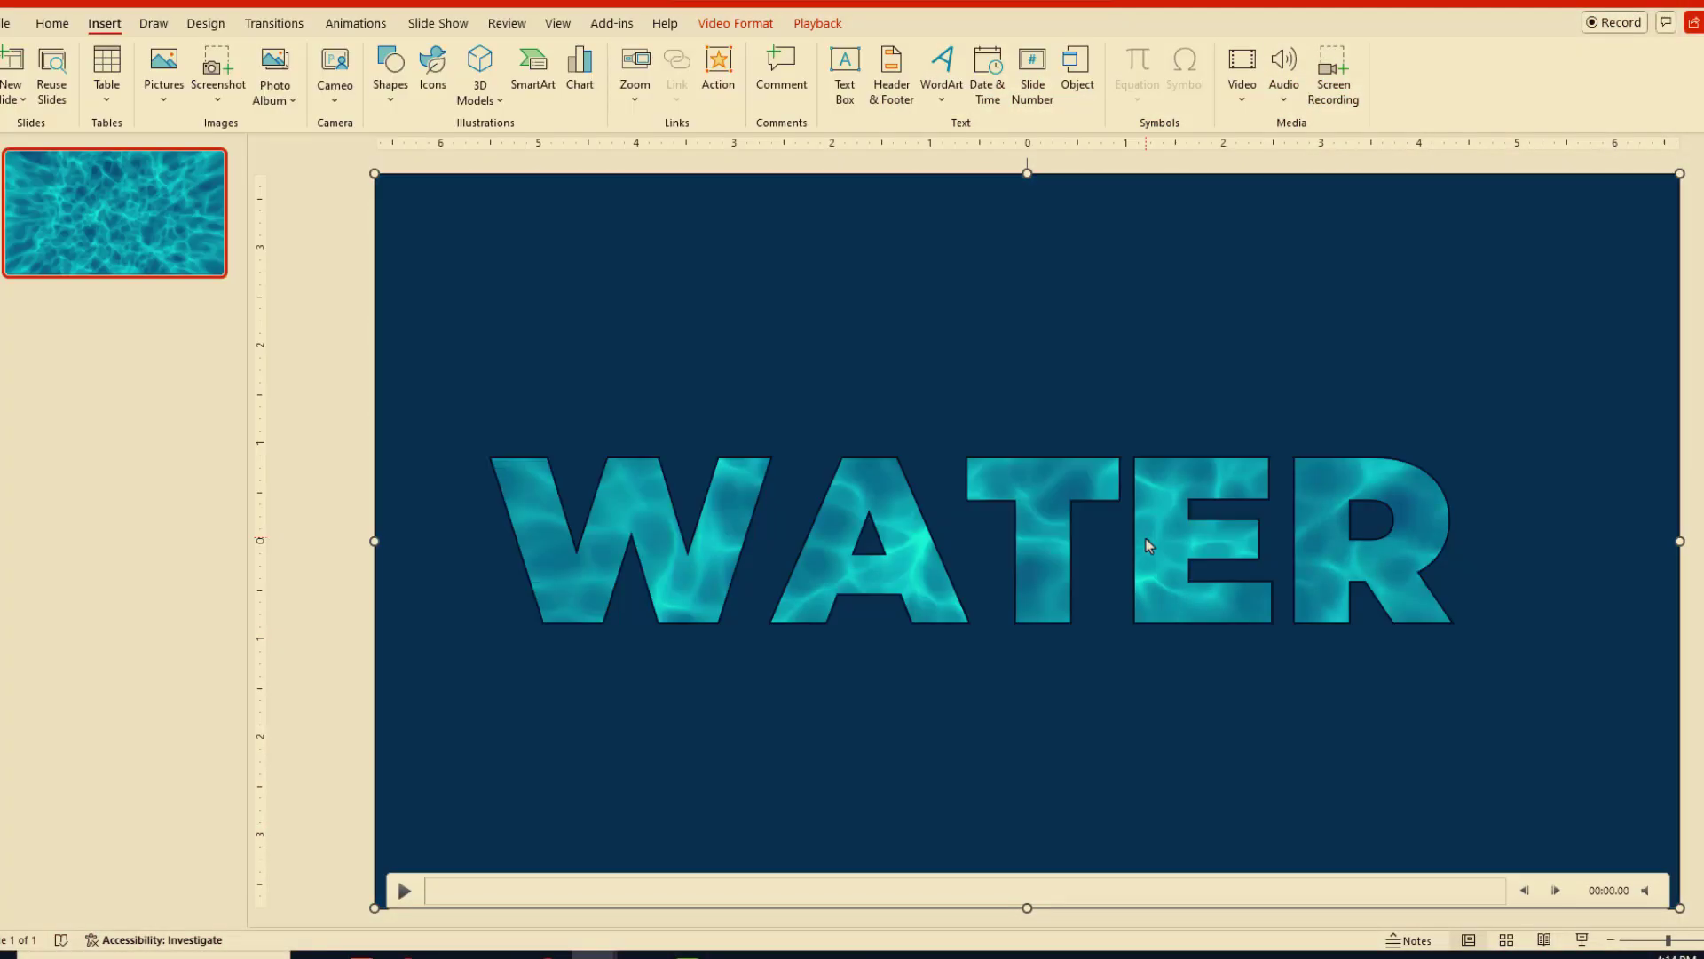
left_click(335, 380)
Preview the slide show, then bring up the teal rectangle's Format Shape fill settings.
key("F5")
key("Escape")
right_click(744, 346)
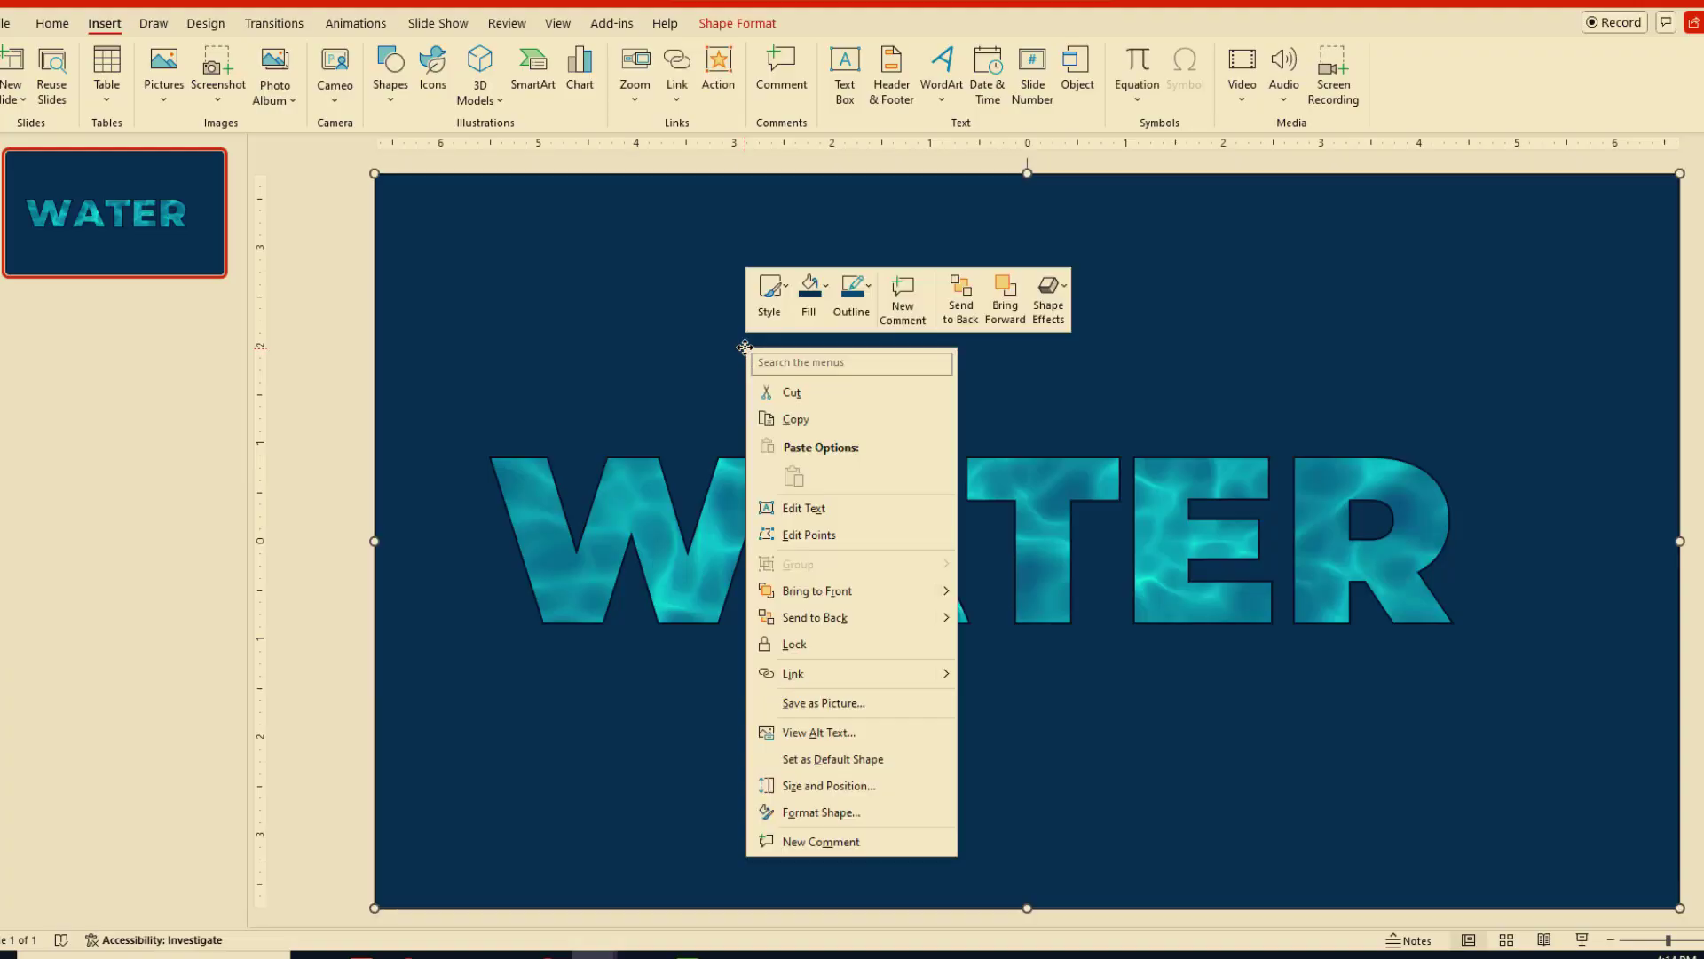
left_click(821, 812)
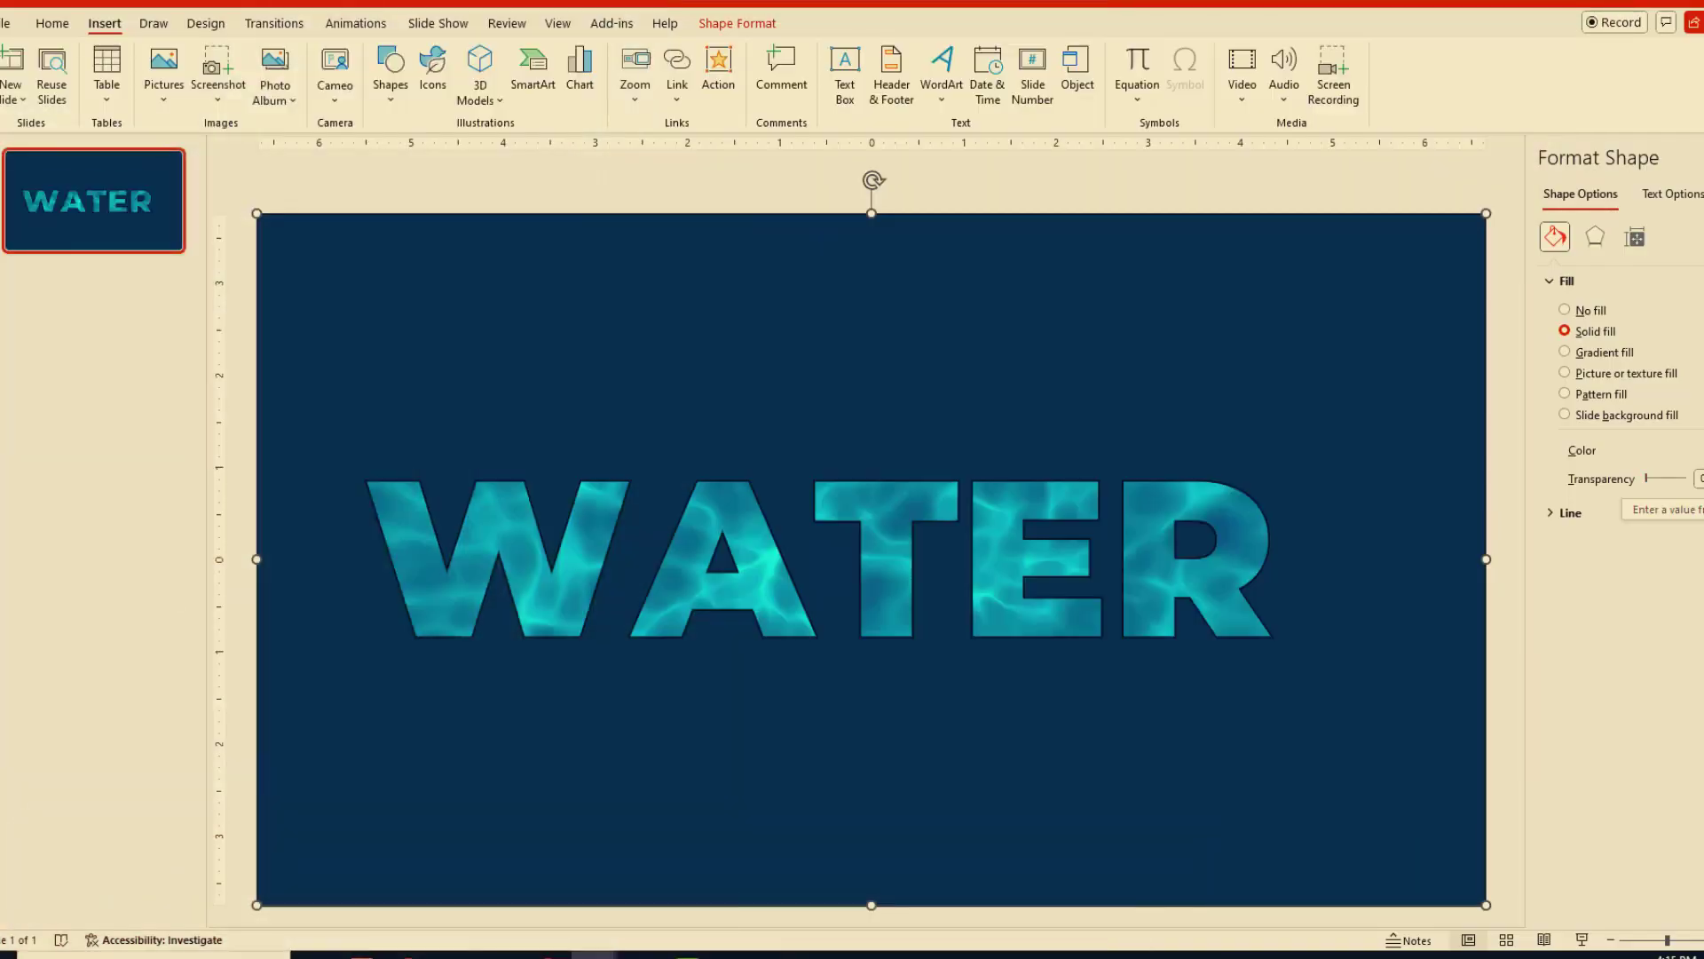